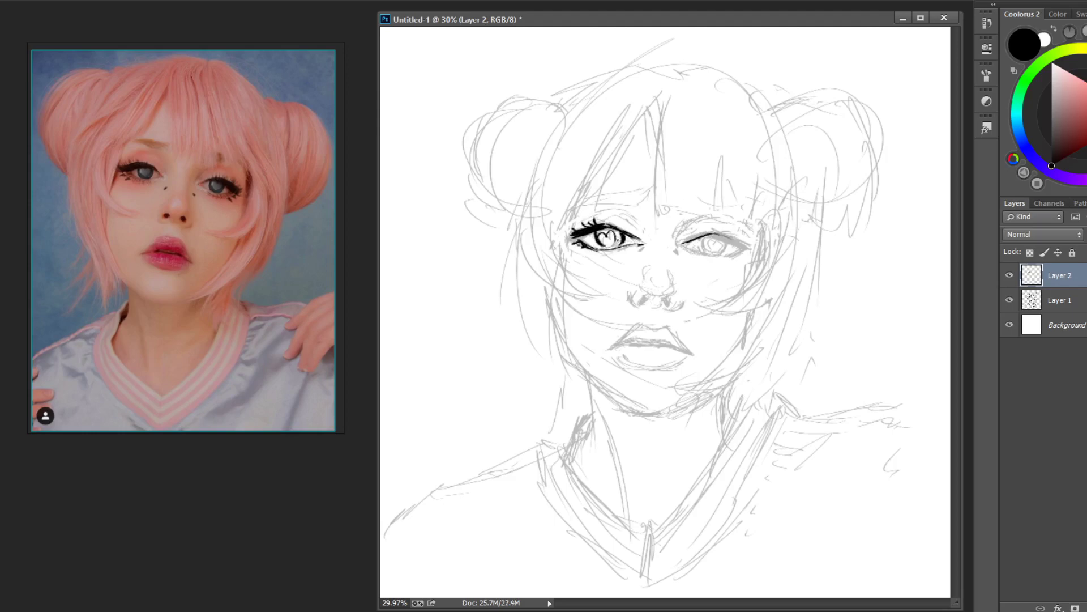
Ink a heart in the right iris, the left eyebrow, left hair strands and left jaw to the chin.
left_click_drag(705, 249, 725, 240)
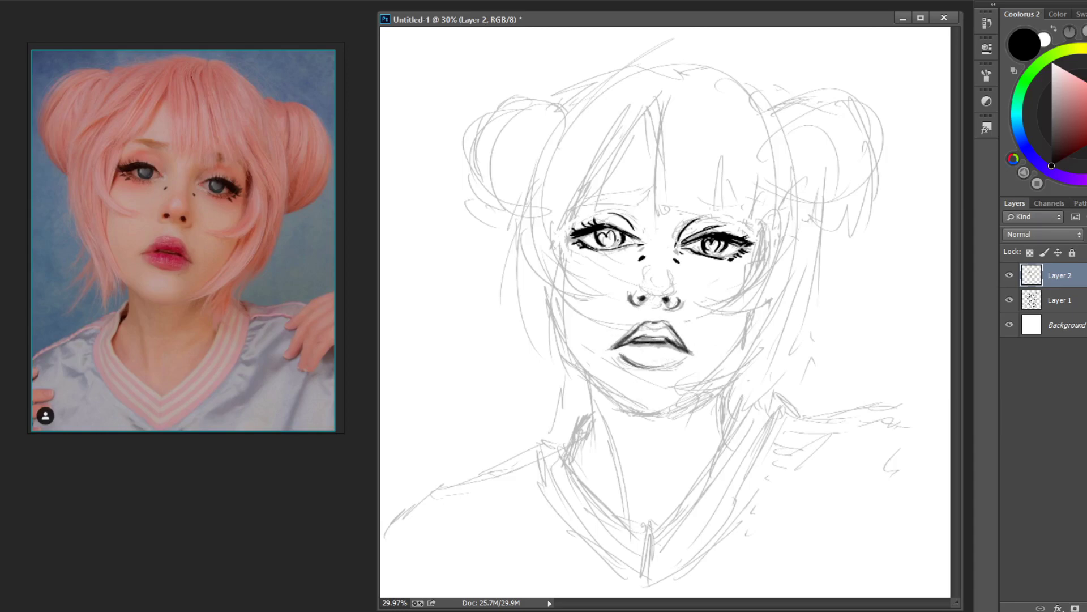
left_click_drag(589, 198, 650, 191)
left_click_drag(649, 108, 574, 215)
left_click_drag(586, 190, 552, 283)
left_click_drag(558, 207, 605, 303)
mouse_move(561, 283)
left_mouse_down()
mouse_move(567, 334)
mouse_move(651, 415)
left_mouse_up()
mouse_move(576, 366)
left_mouse_down()
mouse_move(668, 419)
mouse_move(702, 395)
left_mouse_up()
Ink the forehead bang strands, the right cheek curve and the right jawline.
left_click_drag(648, 87, 656, 214)
left_click_drag(675, 177, 705, 214)
mouse_move(712, 127)
left_mouse_down()
mouse_move(724, 216)
mouse_move(759, 235)
left_mouse_up()
left_click_drag(767, 192, 722, 308)
mouse_move(792, 236)
left_mouse_down()
mouse_move(708, 312)
mouse_move(680, 399)
left_mouse_up()
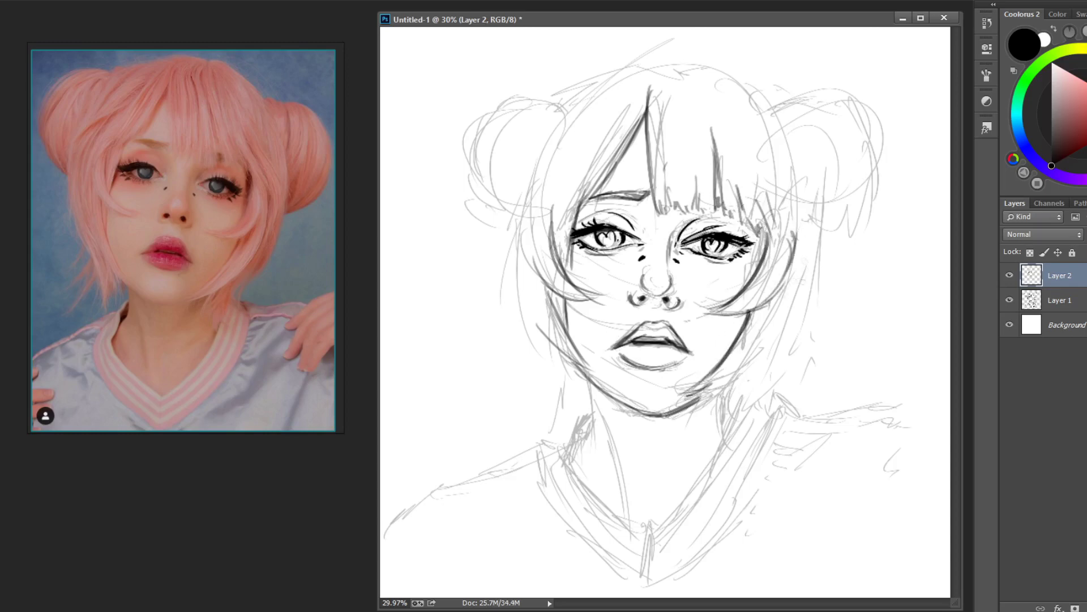
left_click_drag(795, 254, 714, 430)
Ink the right-side hair strands and head edge, then the left bun strands and neck strand.
left_click_drag(736, 391, 712, 449)
left_click_drag(764, 388, 740, 417)
left_click_drag(789, 122, 817, 317)
left_click_drag(815, 169, 764, 379)
mouse_move(686, 71)
left_mouse_down()
mouse_move(798, 141)
mouse_move(561, 111)
mouse_move(472, 192)
left_mouse_up()
key("ctrl+z")
left_click_drag(572, 232, 546, 447)
left_click_drag(536, 346, 522, 391)
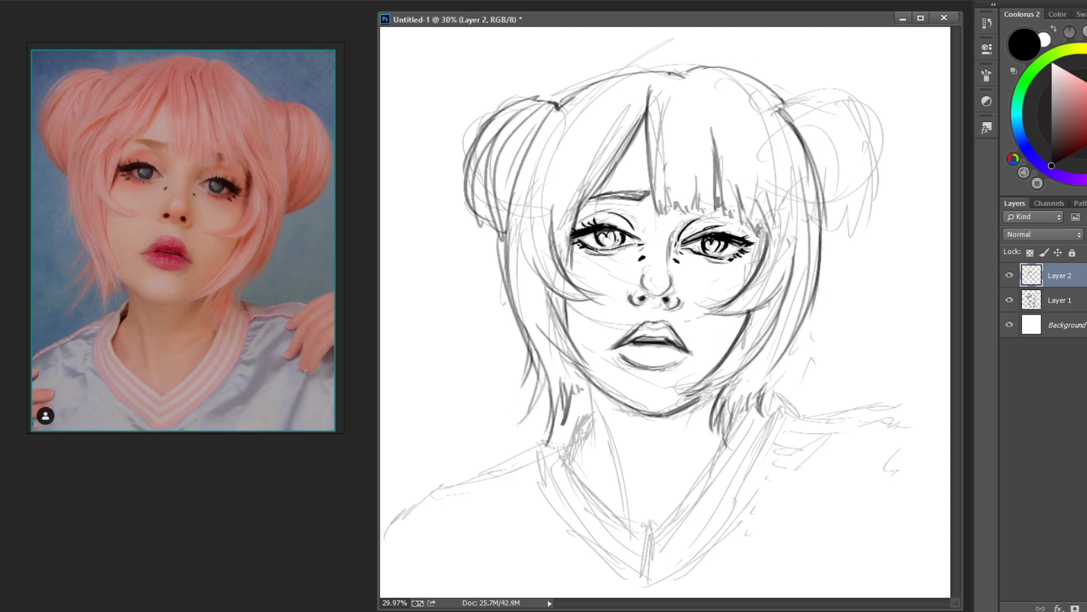
Ink the right hair bun outline, redraw the stroke beside the neck, and shade its left side.
left_click_drag(841, 99, 872, 250)
mouse_move(810, 108)
left_mouse_down()
mouse_move(824, 235)
mouse_move(853, 244)
left_mouse_up()
left_click_drag(599, 384, 590, 448)
key("ctrl+z")
left_click_drag(599, 384, 569, 467)
mouse_move(594, 419)
left_mouse_down()
mouse_move(569, 467)
mouse_move(744, 413)
mouse_move(628, 513)
left_mouse_up()
Ink the V collar, both neck lines, outer collar lines, shoulders and chest line.
left_click_drag(690, 414, 665, 452)
mouse_move(592, 417)
left_mouse_down()
mouse_move(572, 464)
mouse_move(628, 580)
left_mouse_up()
left_click_drag(779, 416, 660, 583)
left_click_drag(776, 417, 869, 421)
left_click_drag(538, 453, 385, 529)
left_click_drag(770, 441, 855, 430)
Add long hair strands near the top and the curve along the top of the head.
left_click_drag(617, 116, 513, 235)
left_click_drag(609, 85, 550, 150)
left_click_drag(541, 215, 524, 357)
mouse_move(648, 88)
left_mouse_down()
mouse_move(589, 181)
mouse_move(672, 178)
left_mouse_up()
left_click_drag(563, 96, 683, 65)
Delete the rough sketch layer and redraw the jawline below the mouth.
key("Delete")
left_click(1009, 300)
left_click(1059, 276)
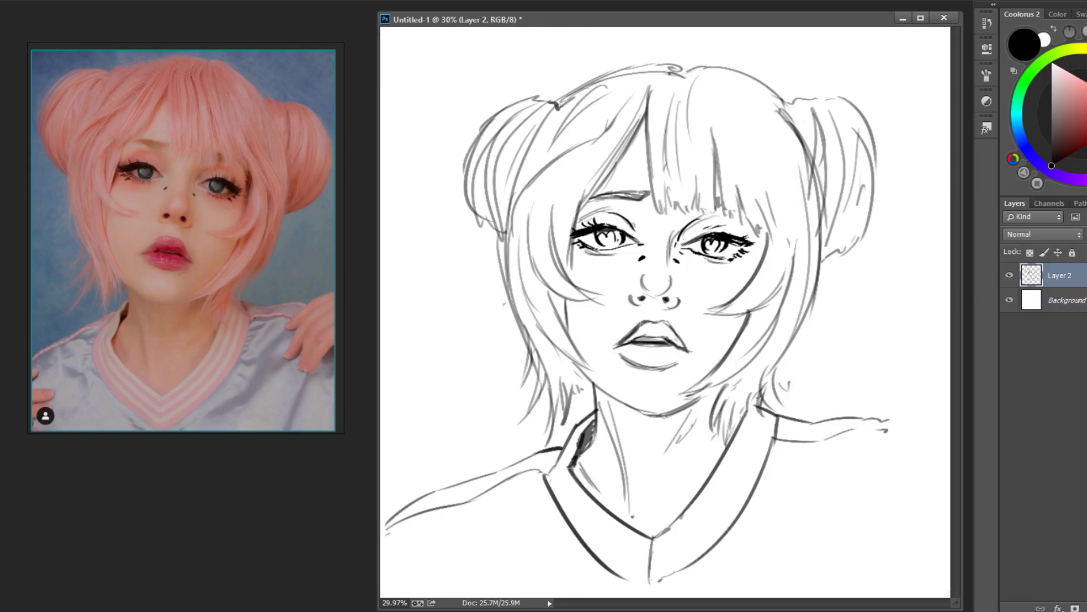
key("ctrl+z")
left_click_drag(631, 412, 692, 411)
Sketch a hand with fingers on the right shoulder and transform it into place.
mouse_move(929, 420)
left_mouse_down()
mouse_move(850, 490)
mouse_move(872, 524)
left_mouse_up()
left_click_drag(946, 468, 906, 533)
left_click_drag(904, 471, 883, 530)
left_click_drag(940, 443, 905, 471)
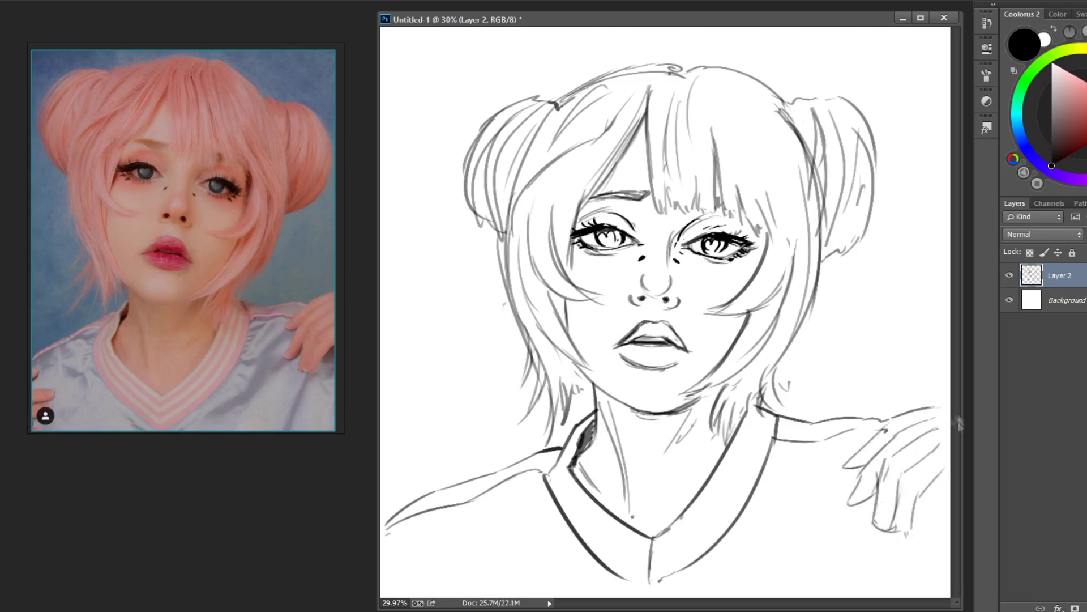
key("ctrl+t")
key("Return")
key("ctrl+minus")
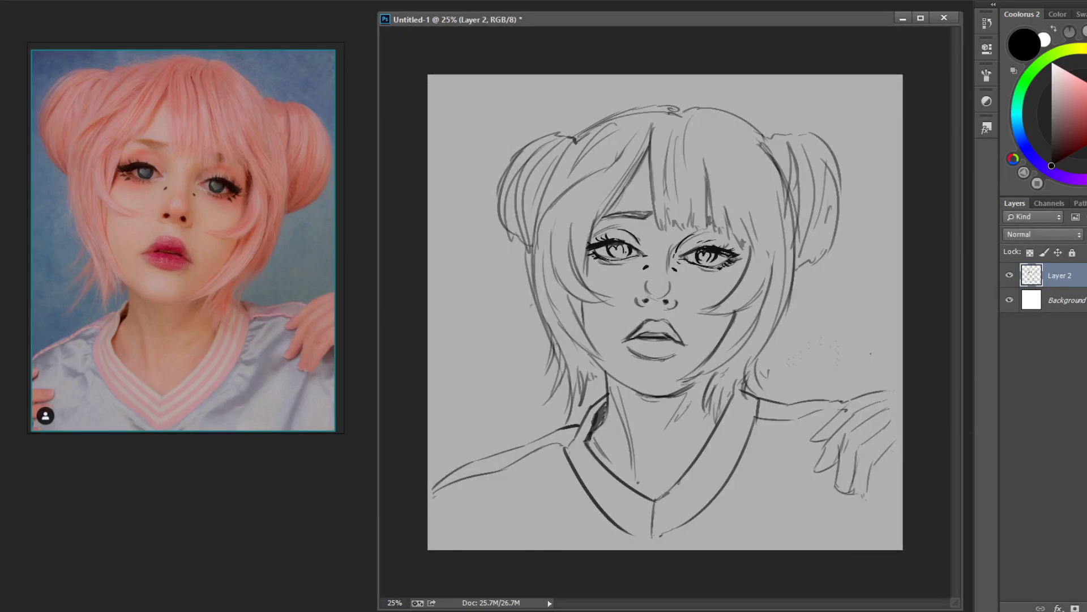
Crop the canvas narrower into a portrait shape.
key("c")
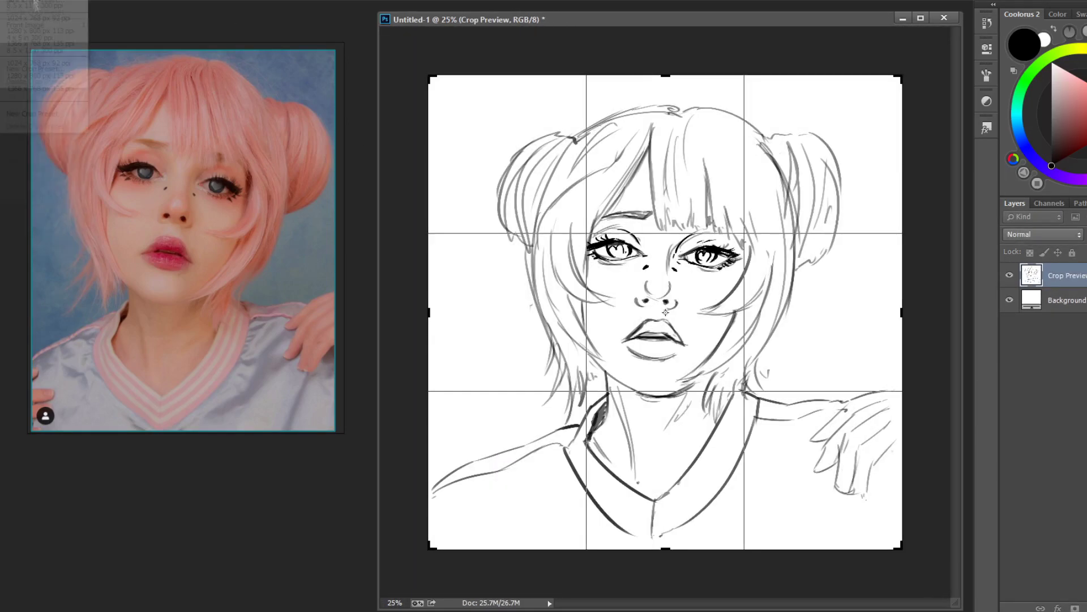
left_click_drag(429, 312, 451, 303)
left_click_drag(901, 312, 880, 295)
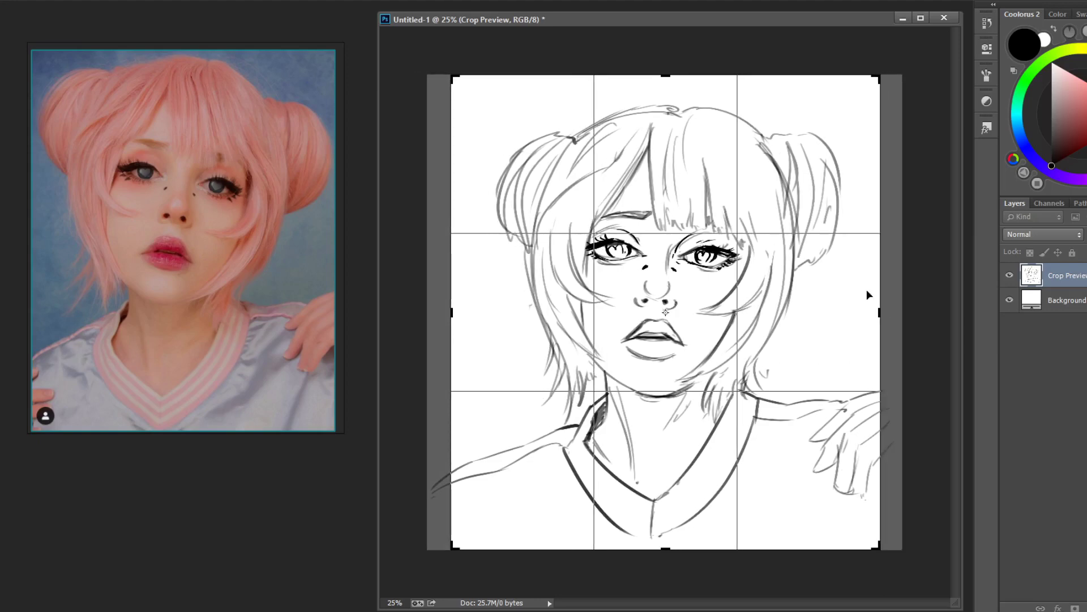
key("Return")
Fill the line art red with Preserve Transparency and add a dark stroke at the right eye corner.
key("shift+F5")
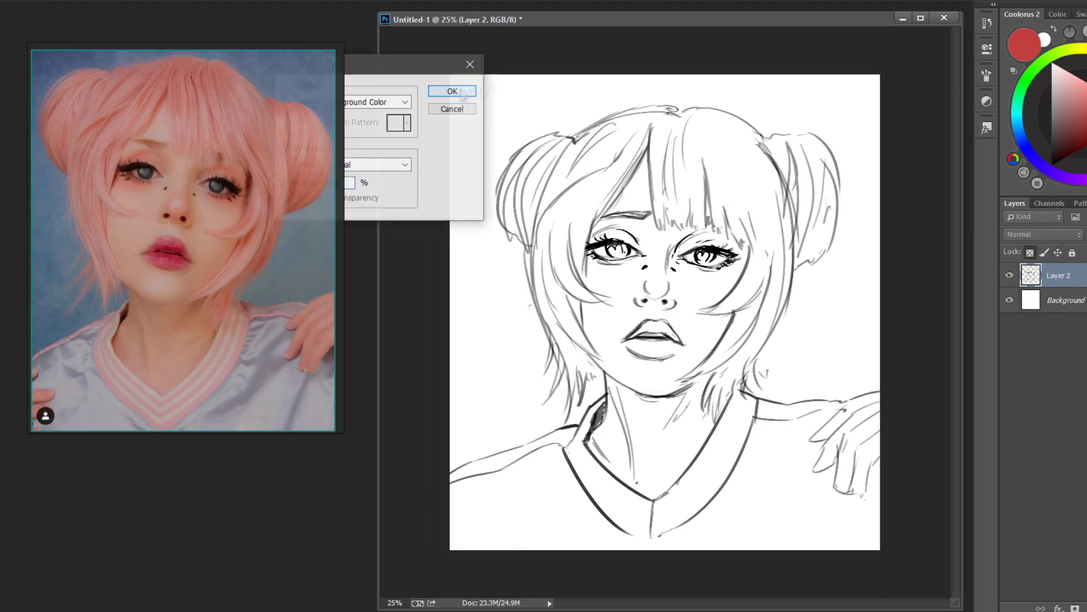
left_click(464, 92)
key("d")
left_click_drag(745, 248, 743, 267)
On a new layer above the Background, lasso the whole figure and fill it light pink.
key("alt+bracketleft")
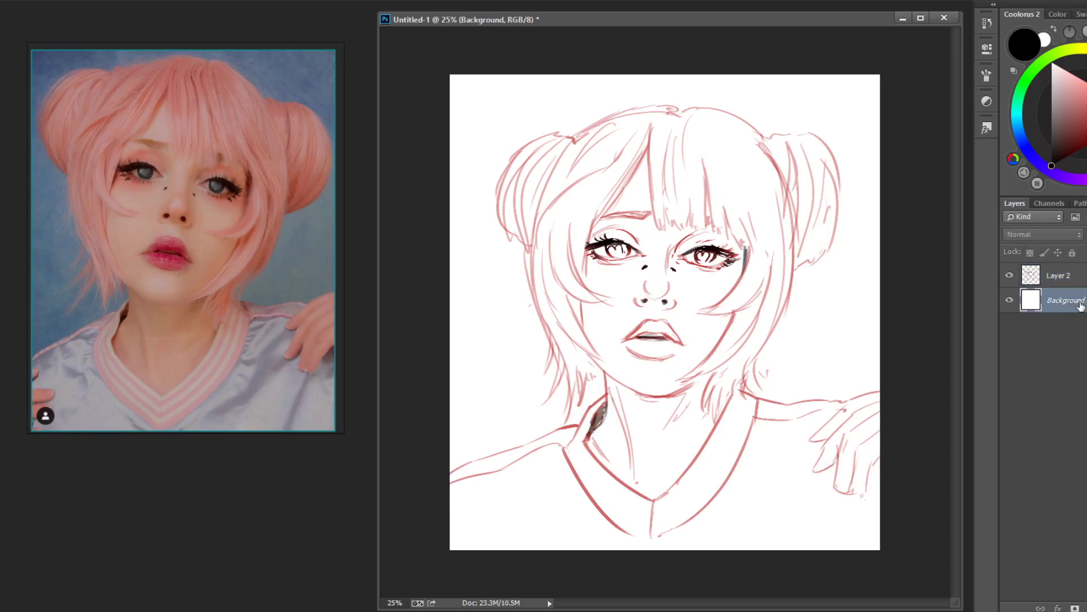
key("ctrl+shift+alt+n")
mouse_move(602, 368)
left_mouse_down()
mouse_move(575, 416)
mouse_move(555, 137)
left_mouse_up()
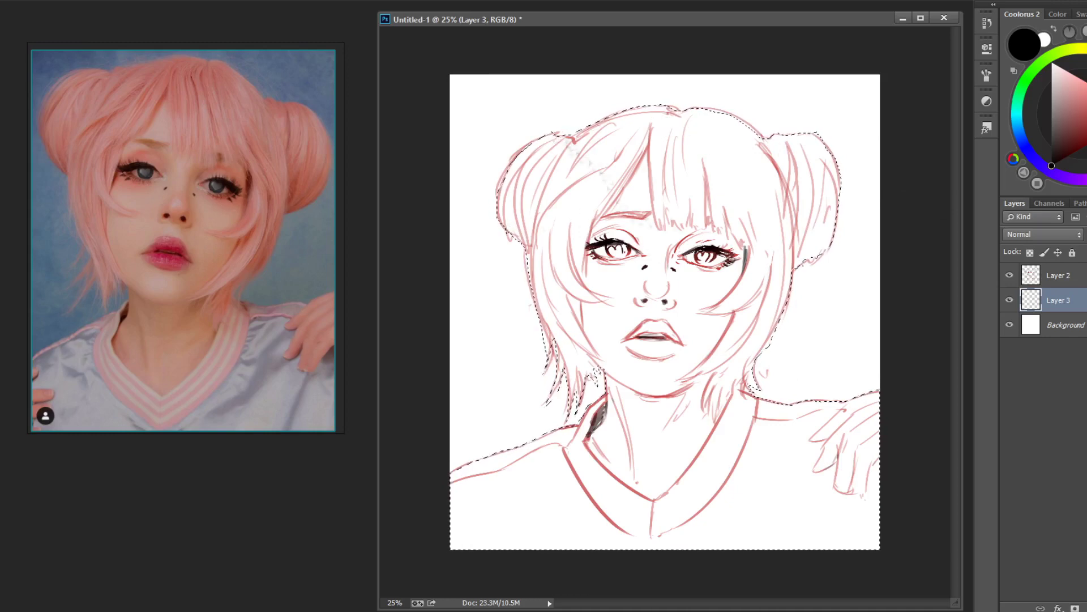
left_click(170, 96, "alt")
key("alt+BackSpace")
key("ctrl+d")
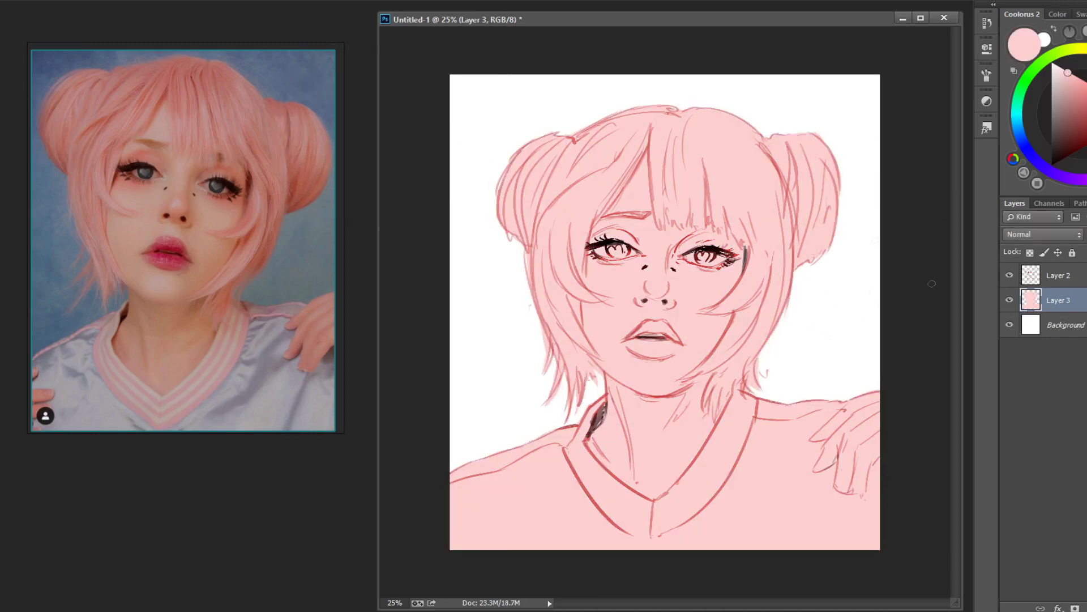
Fill the Background teal and shift its hue toward blue with Hue/Saturation.
left_click(1059, 325)
left_click(1017, 116)
key("alt+BackSpace")
key("ctrl+u")
left_click_drag(826, 163, 843, 163)
key("Return")
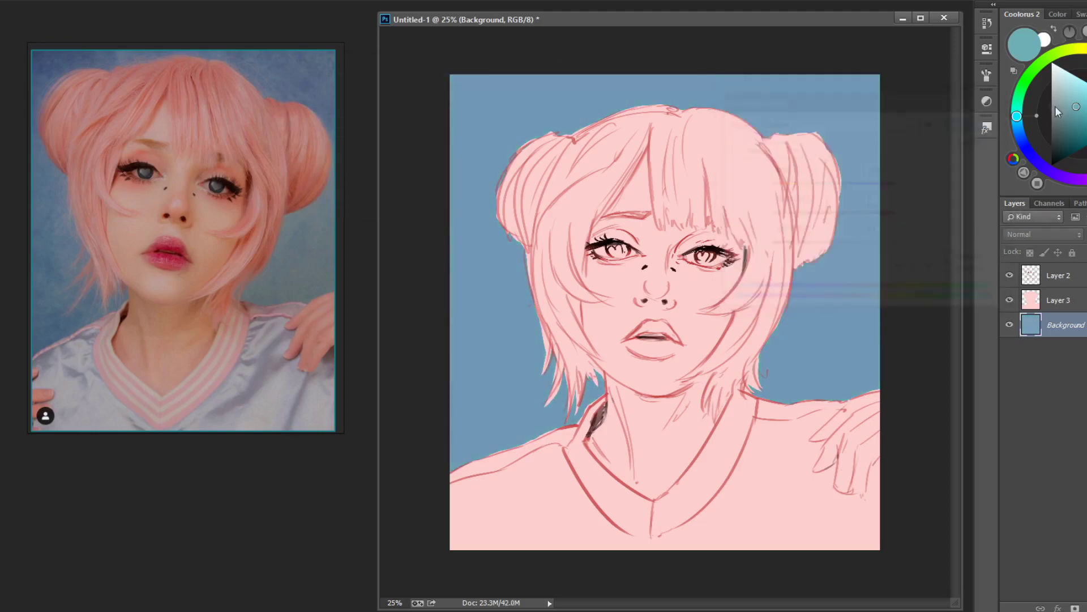
Add a new layer above the skin fill and fill a gap along the left hair edge.
key("alt+bracketright")
key("ctrl+shift+alt+n")
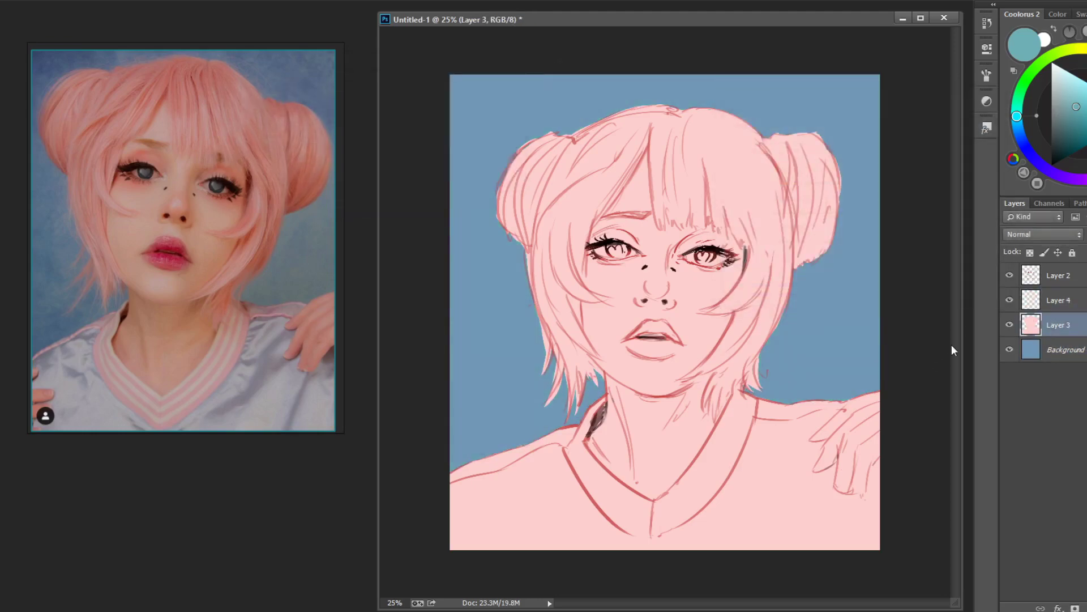
left_click_drag(528, 249, 537, 315)
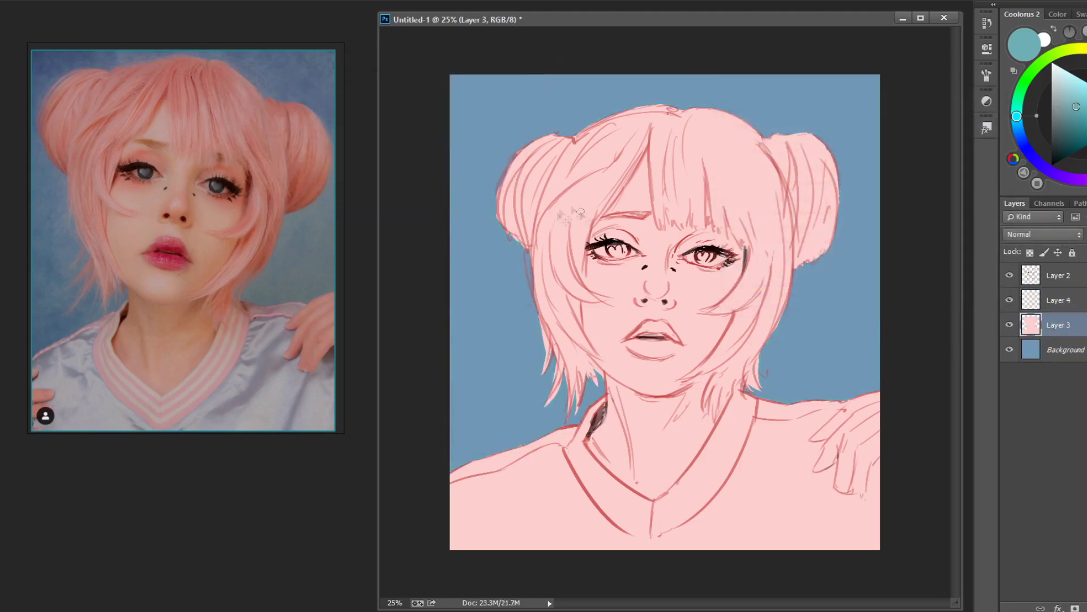
On a layer clipped to the figure fill, brush the hair pink.
key("alt+bracketright")
key("ctrl+alt+g")
right_click(637, 236)
key("Escape")
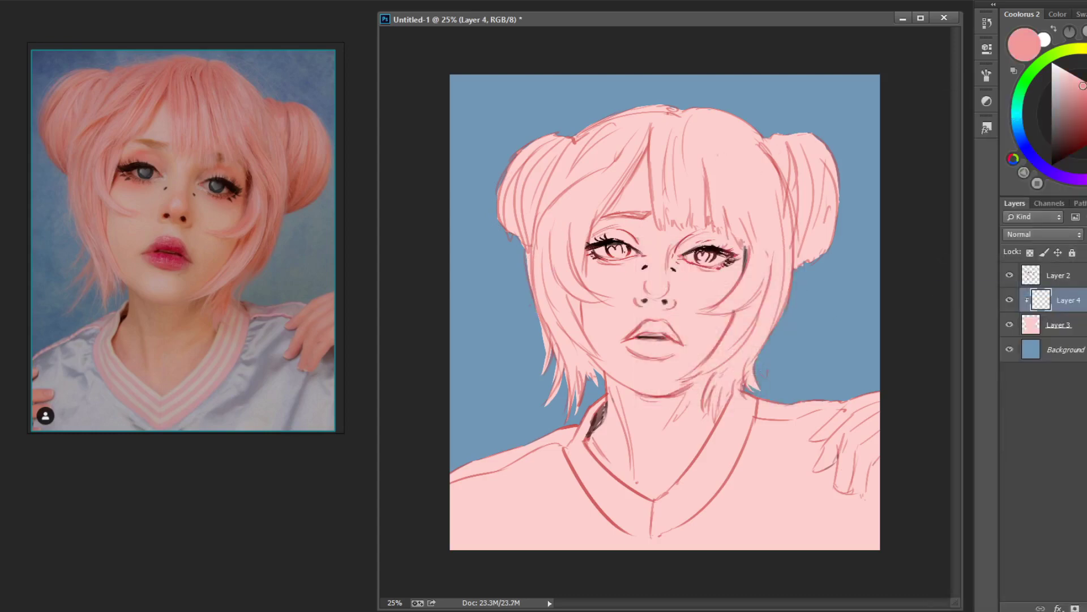
left_click_drag(543, 142, 566, 294)
left_click_drag(560, 170, 567, 397)
left_click_drag(623, 125, 804, 226)
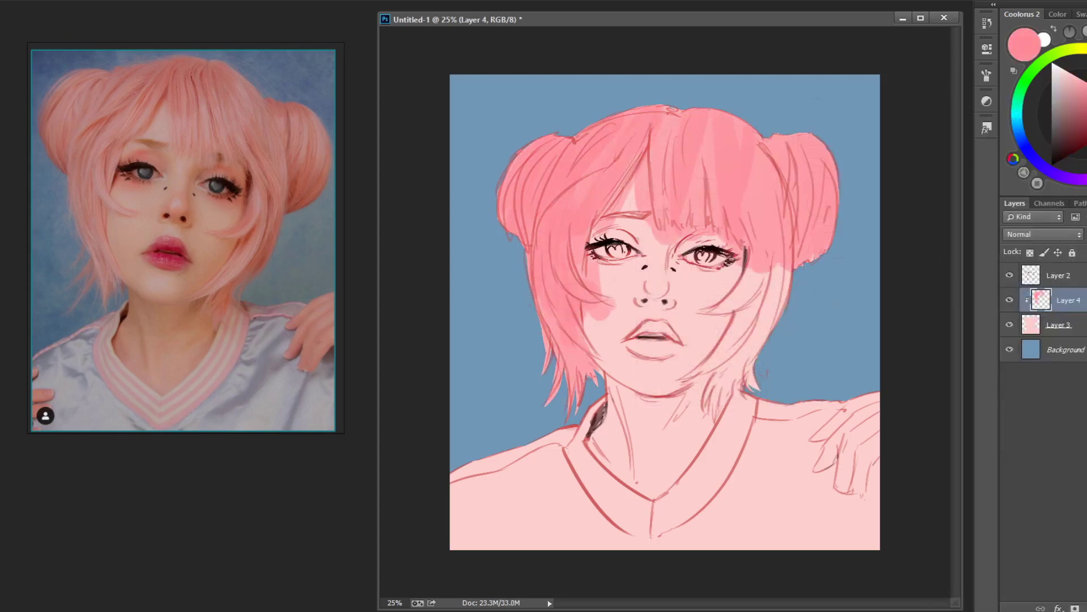
left_click_drag(736, 181, 724, 407)
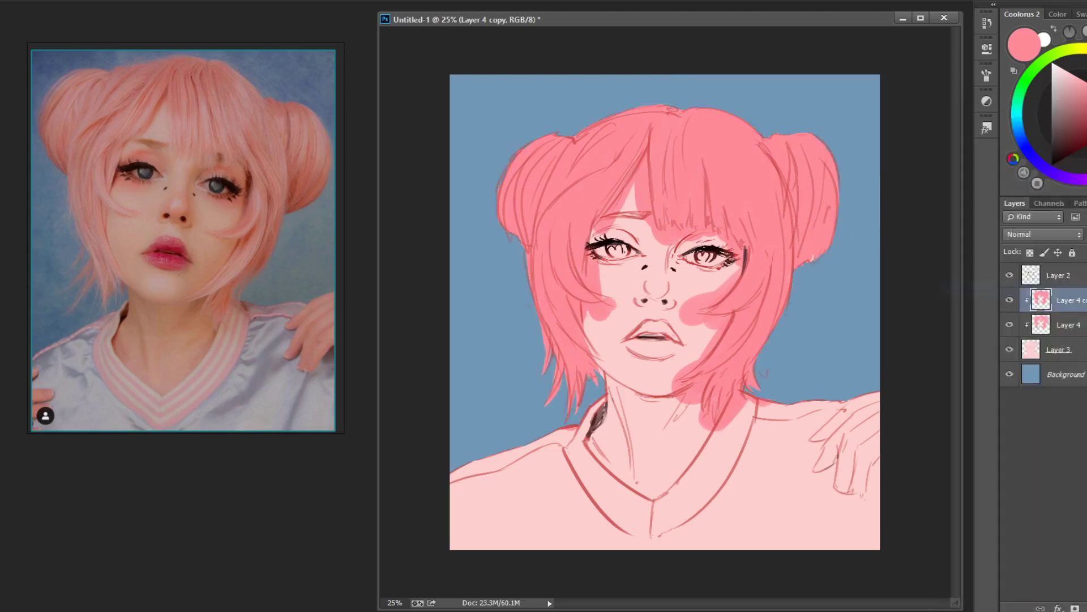
Shift the hair hue to coral and erase paint overlapping the forehead, cheeks and jaw.
key("ctrl+u")
left_click_drag(835, 187, 839, 187)
key("Return")
left_click_drag(600, 181, 634, 232)
mouse_move(640, 155)
left_mouse_down()
mouse_move(637, 209)
mouse_move(651, 238)
left_mouse_up()
left_click_drag(594, 249, 603, 297)
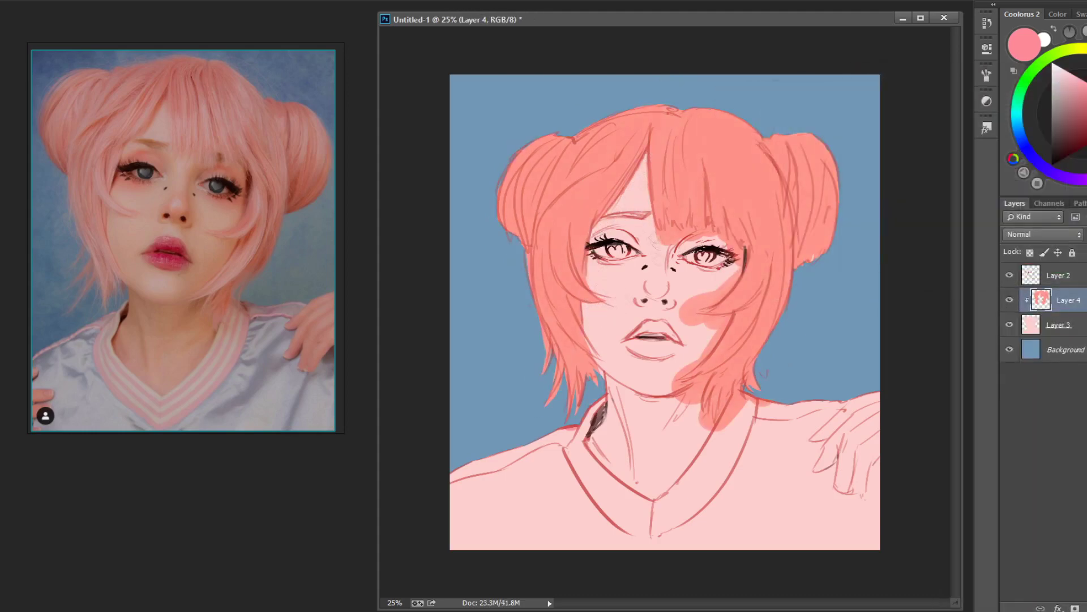
mouse_move(657, 244)
left_mouse_down()
mouse_move(719, 240)
mouse_move(708, 306)
mouse_move(685, 326)
mouse_move(671, 378)
mouse_move(702, 397)
mouse_move(764, 395)
left_mouse_up()
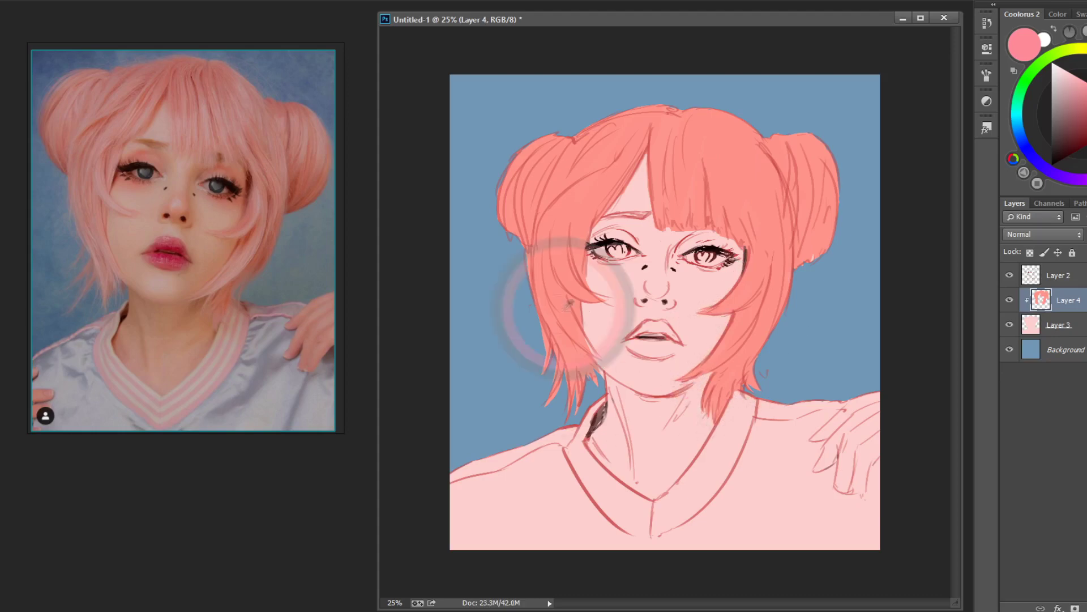
On a new clipped layer, paint the shirt grey-blue and erase it inside the neckline.
key("ctrl+shift+alt+n")
right_click(665, 309)
mouse_move(482, 509)
left_mouse_down()
mouse_move(566, 538)
mouse_move(850, 476)
left_mouse_up()
left_click_drag(838, 430, 560, 453)
left_click_drag(743, 445, 687, 513)
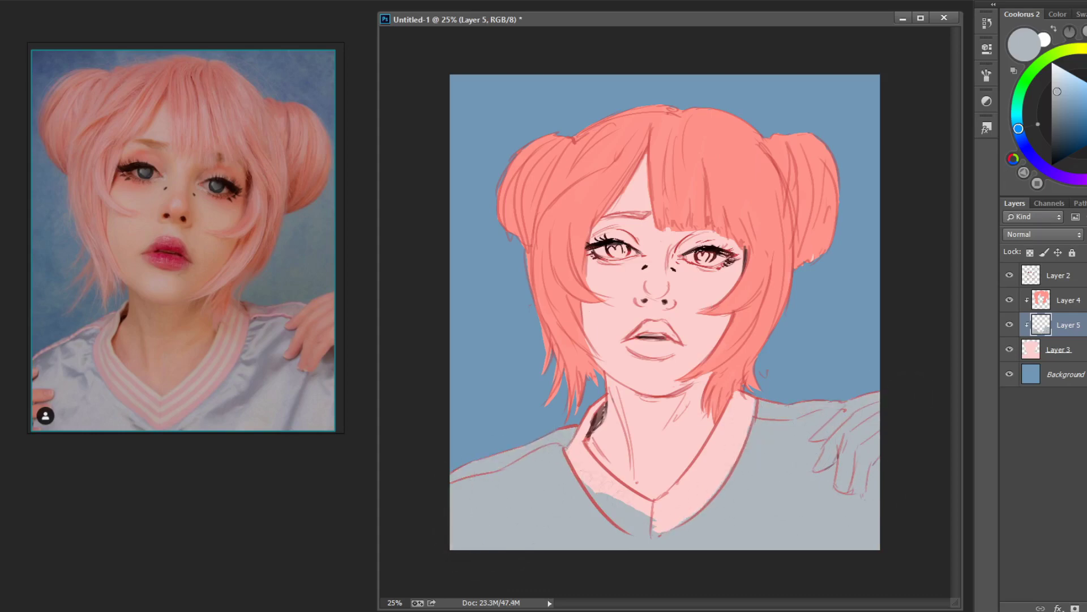
left_click_drag(583, 481, 651, 533)
Fill the shoulder hand skin pink.
left_click_drag(835, 396, 875, 462)
scroll(809, 499, "up", 2)
mouse_move(835, 365)
left_mouse_down()
mouse_move(878, 317)
mouse_move(863, 350)
left_mouse_up()
left_click_drag(870, 428, 827, 397)
left_click_drag(838, 351, 906, 470)
scroll(865, 504, "down", 2)
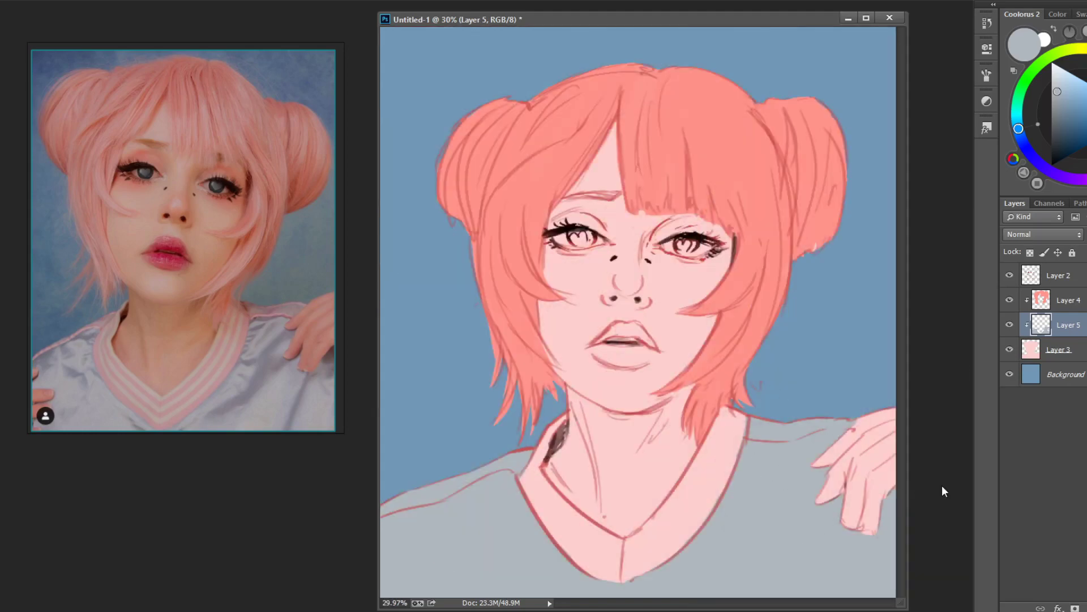
key("alt+bracketleft")
Warm the skin toward peach, then on a new clipped layer blush under the eyes and darken eyelid creases.
key("ctrl+u")
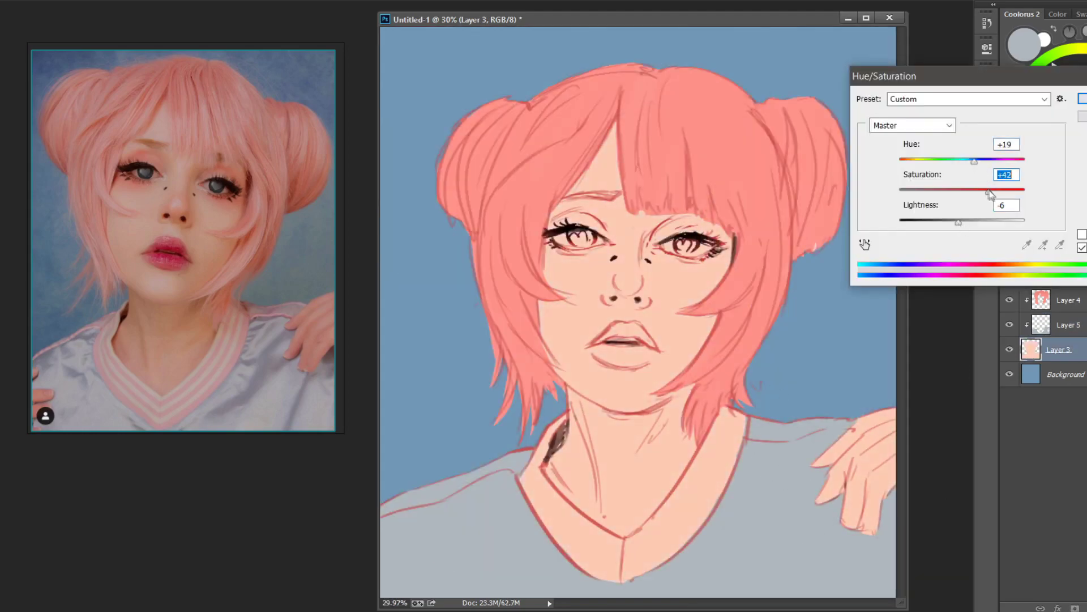
key("Return")
key("ctrl+shift+n")
key("Return")
left_click(694, 277, "alt")
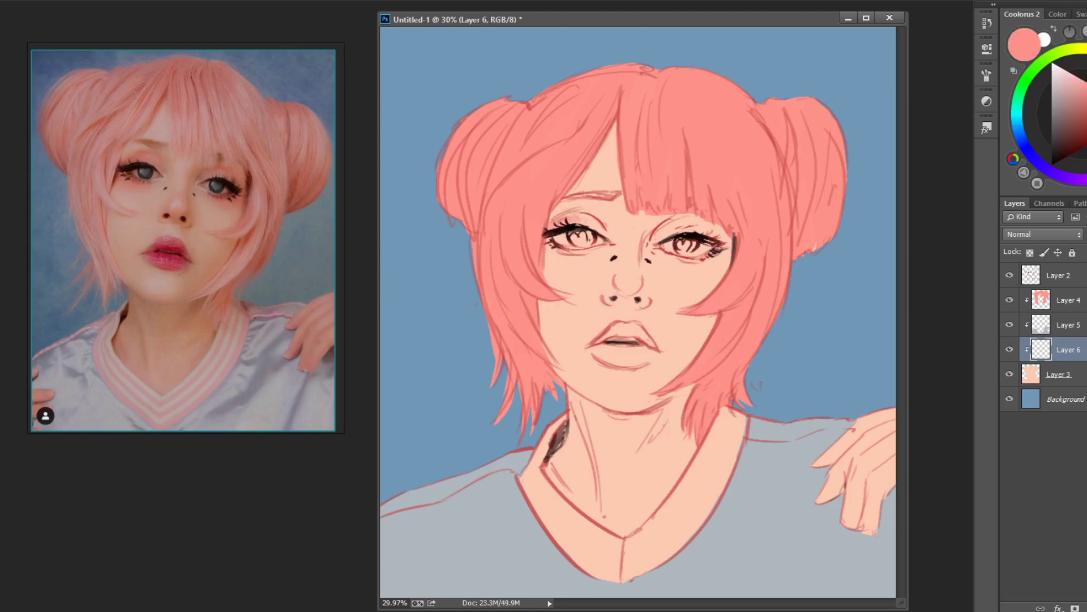
left_click_drag(553, 252, 587, 261)
left_click_drag(685, 258, 722, 263)
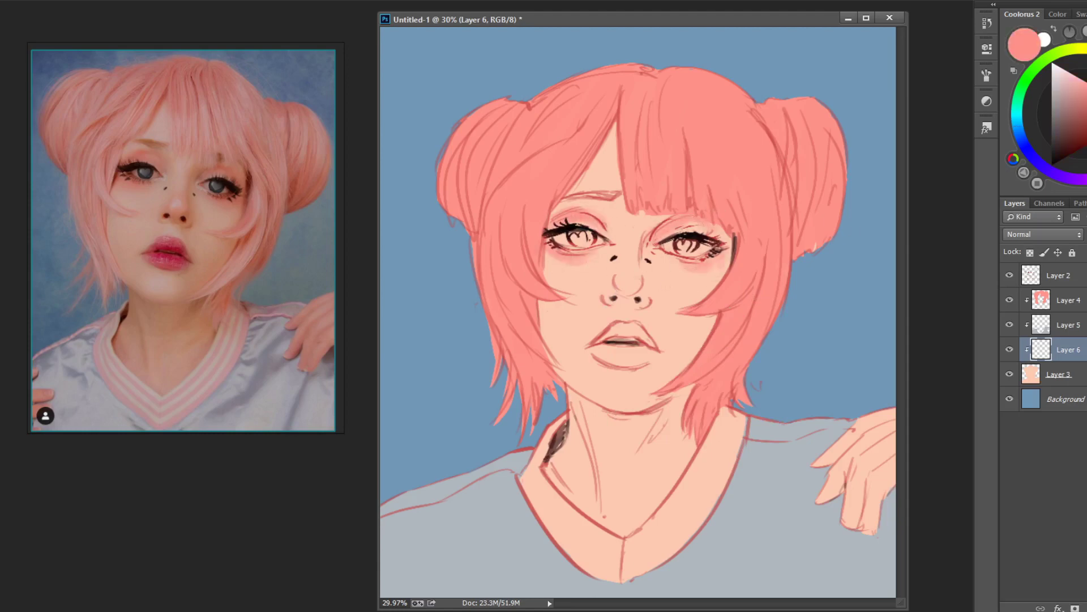
left_click_drag(555, 220, 580, 210)
left_click_drag(667, 228, 699, 216)
Paint the lips red on a new clipped layer.
key("ctrl+shift+n")
key("Return")
mouse_move(598, 337)
left_mouse_down()
mouse_move(643, 332)
mouse_move(651, 362)
mouse_move(660, 358)
left_mouse_up()
left_click_drag(595, 361, 648, 365)
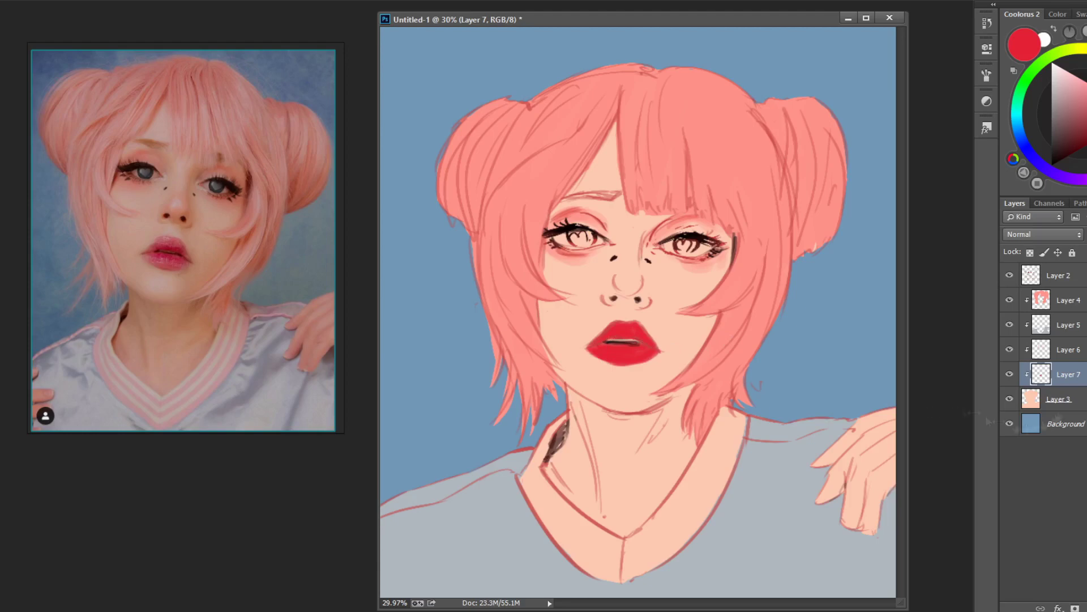
On a clipped layer below the lips, add salmon pink shading by the nose, cheek blush and neck shadow.
key("ctrl+shift+n")
key("Return")
left_click(575, 181, "alt")
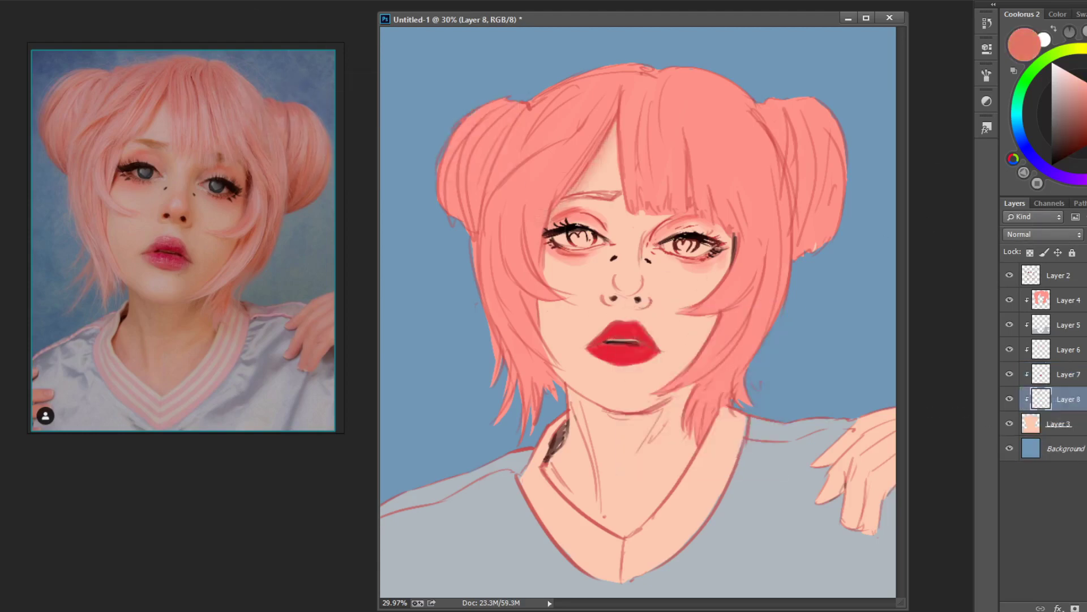
left_click_drag(639, 272, 645, 307)
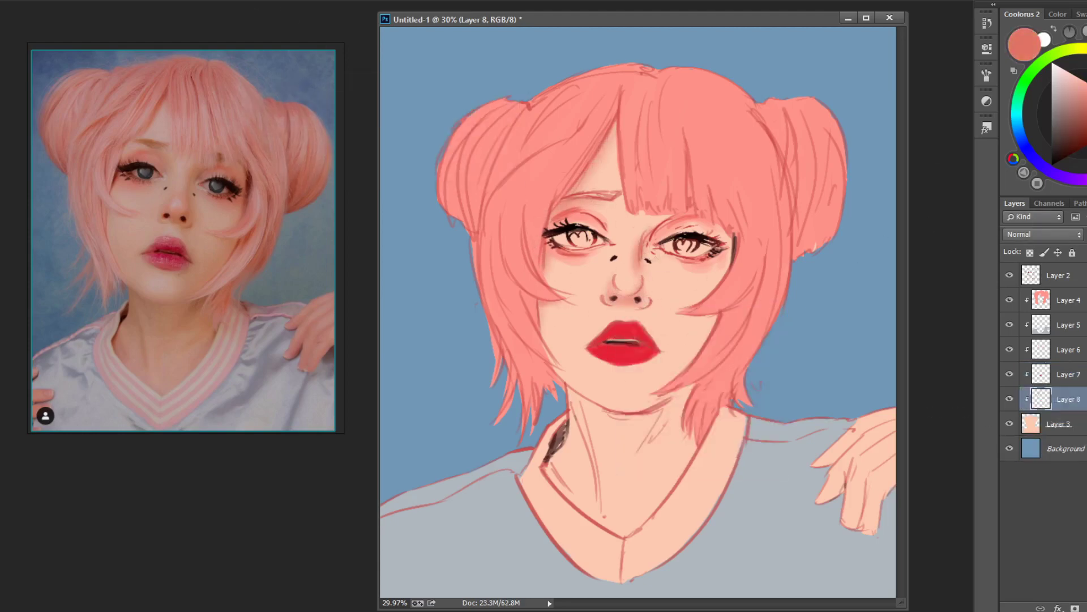
left_click_drag(558, 318, 561, 362)
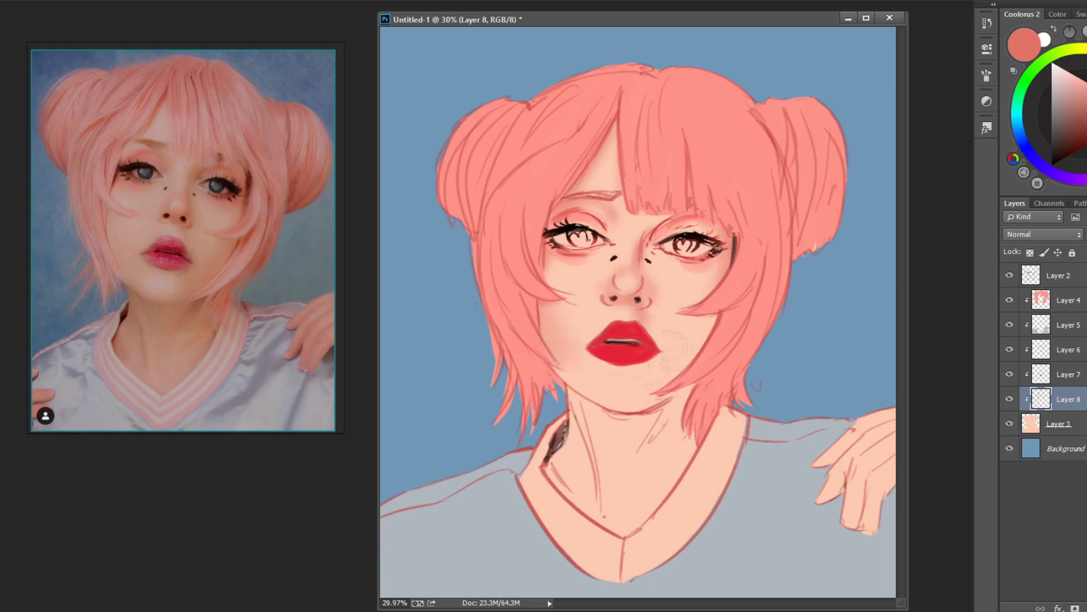
left_click_drag(668, 329, 703, 374)
mouse_move(572, 396)
left_mouse_down()
mouse_move(674, 431)
mouse_move(651, 504)
left_mouse_up()
left_click_drag(606, 408, 544, 475)
mouse_move(567, 391)
left_mouse_down()
mouse_move(589, 403)
mouse_move(679, 408)
mouse_move(668, 405)
left_mouse_up()
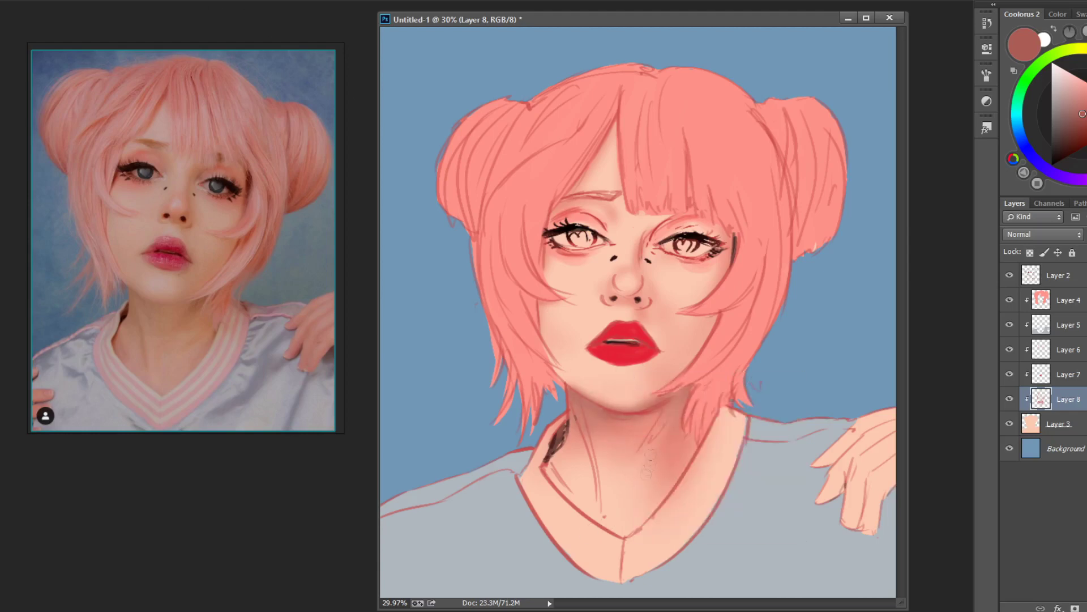
Add a new clipped layer above Layer 2 for the irises with a dark colour.
key("alt+period")
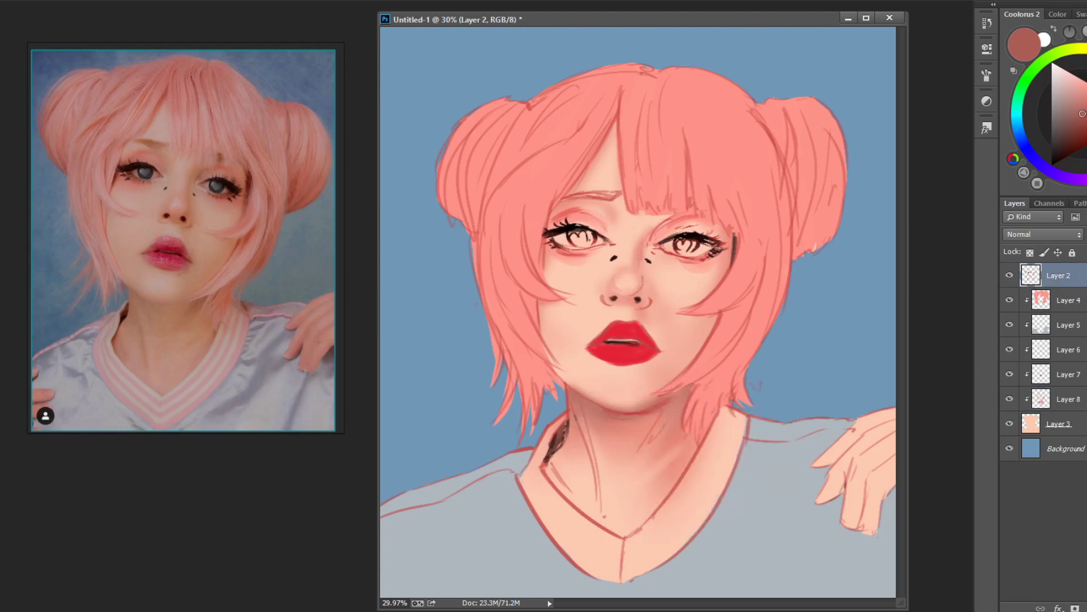
key("ctrl+shift+n")
key("Return")
left_click(1056, 154)
Paint both irises dark grey, then tint the left iris blue.
left_click_drag(569, 235, 592, 244)
left_click_drag(676, 241, 697, 255)
left_click(1019, 132)
left_click_drag(572, 235, 582, 242)
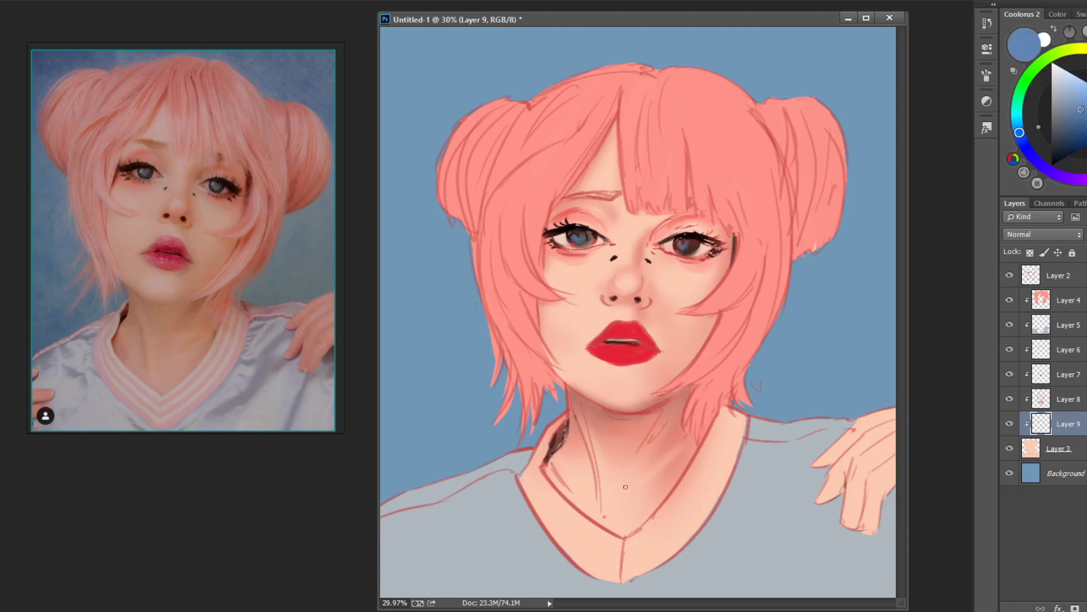
On the lips Layer 7, sample the salmon pink and pick a dark lip red.
key("alt+period")
key("d")
key("alt+bracketleft")
key("alt+bracketleft")
key("alt+bracketleft")
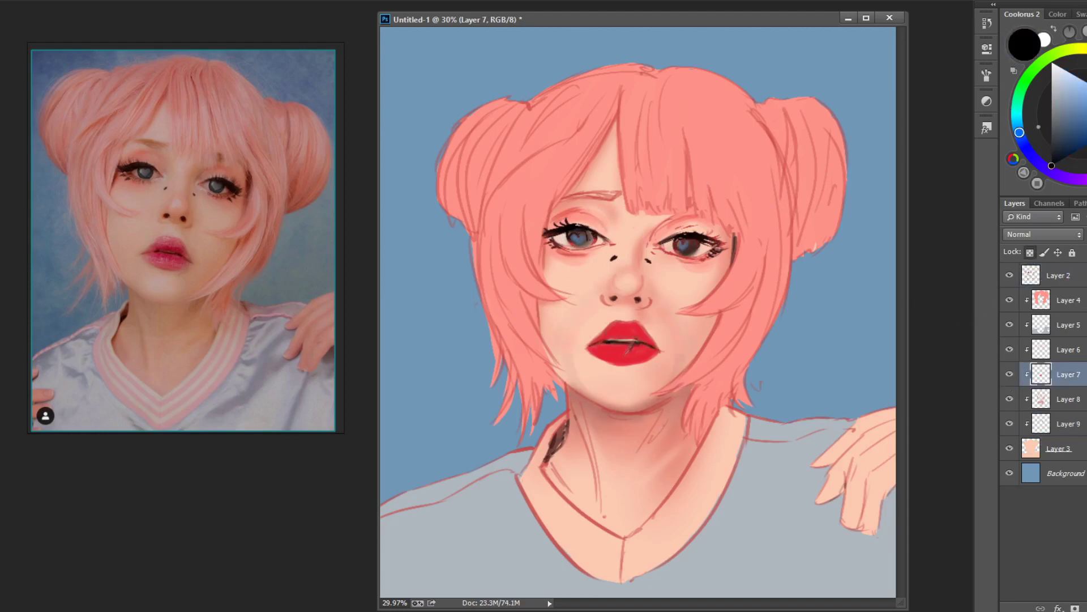
left_click(618, 326, "alt")
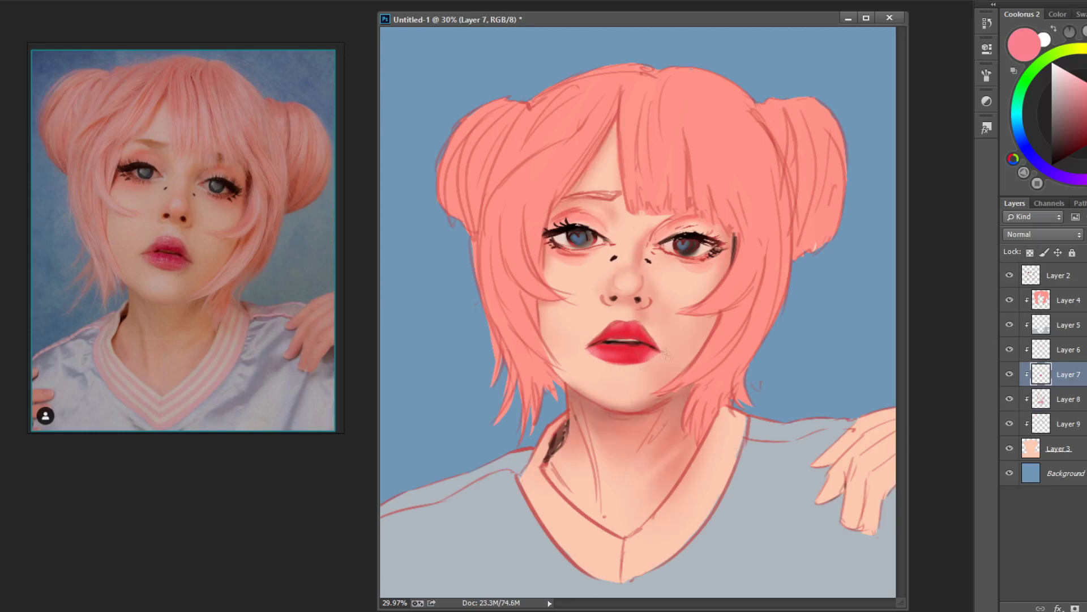
right_click(776, 402)
key("Escape")
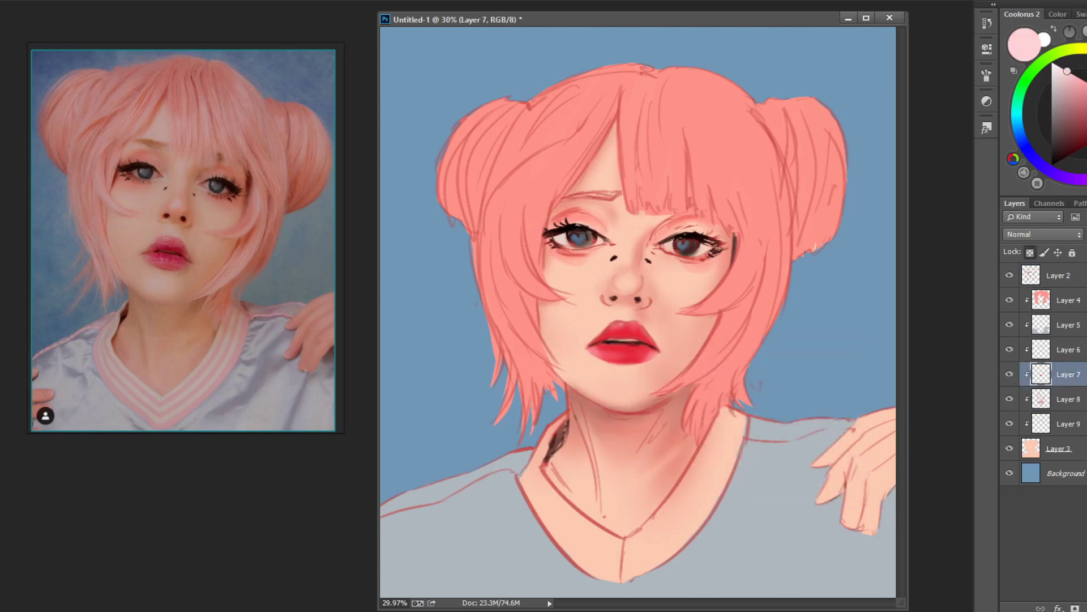
left_click(642, 355, "alt")
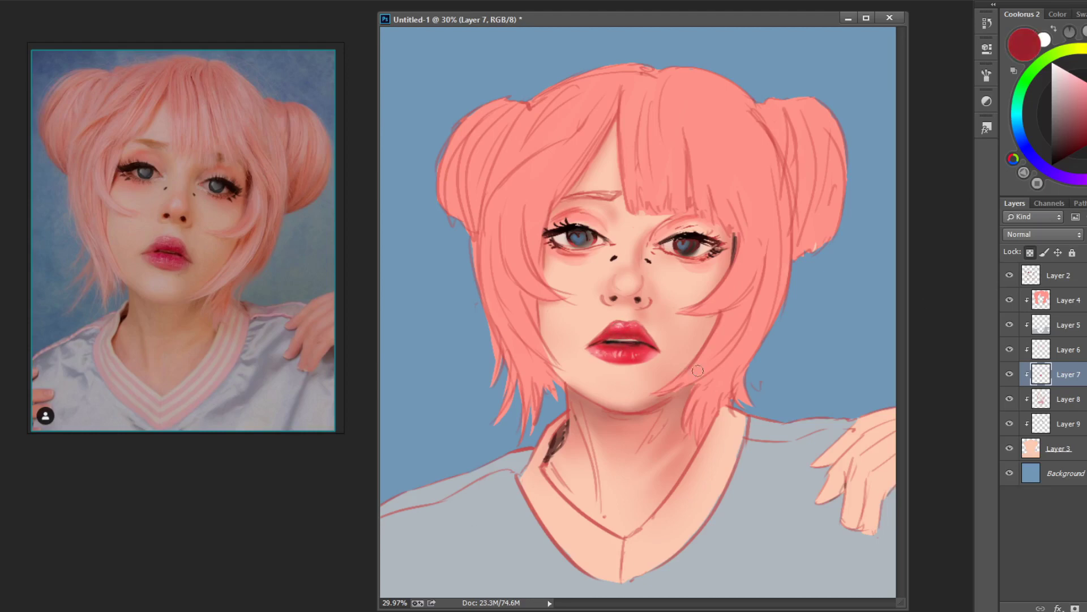
On a new layer, add light pink highlights above the left eye and on the chin.
key("alt+]")
key("ctrl+shift+alt+n")
left_click_drag(560, 211, 594, 201)
left_click_drag(629, 375, 609, 392)
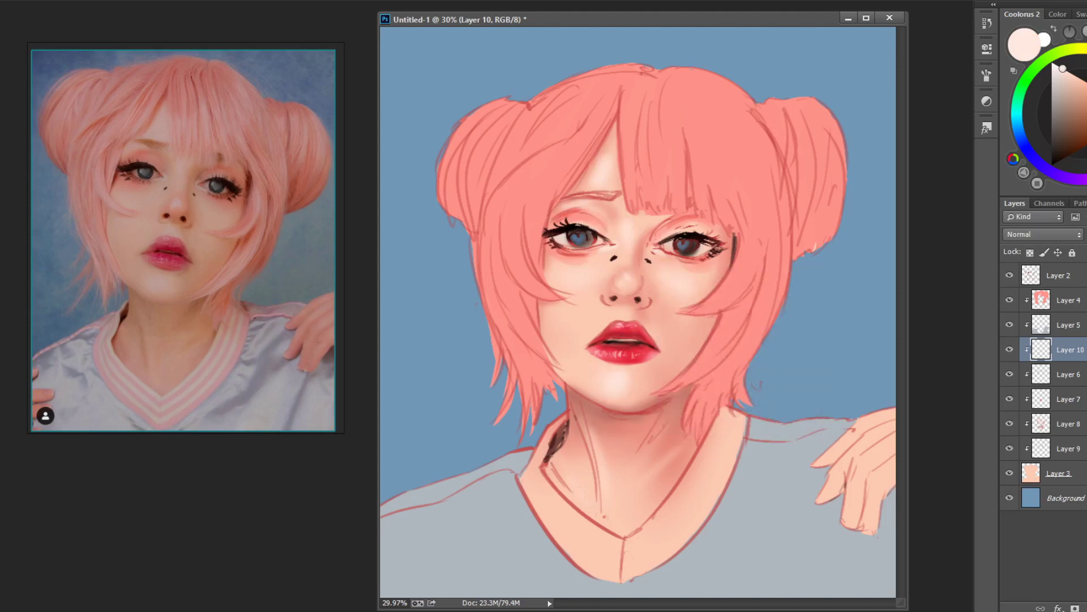
Select the Background layer and start darkening its edges with dark blue.
key("alt+period")
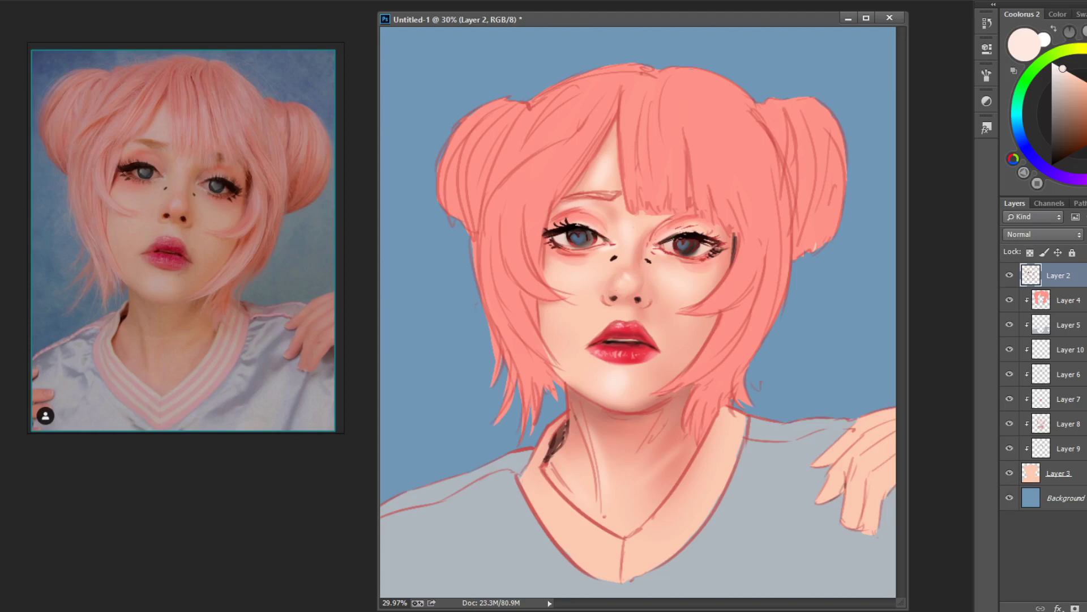
key("d")
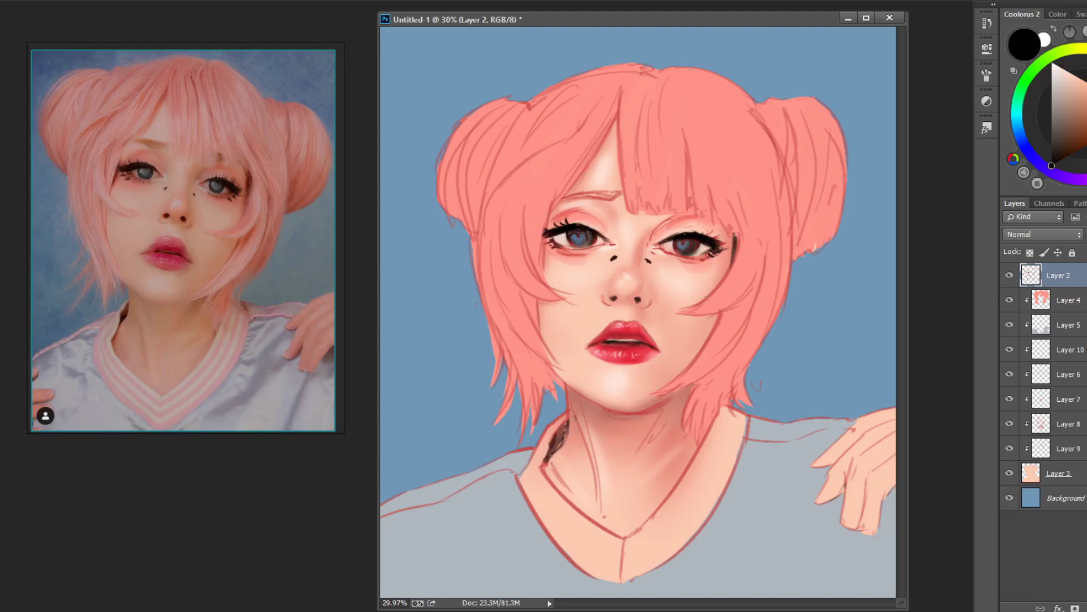
left_click(1064, 398)
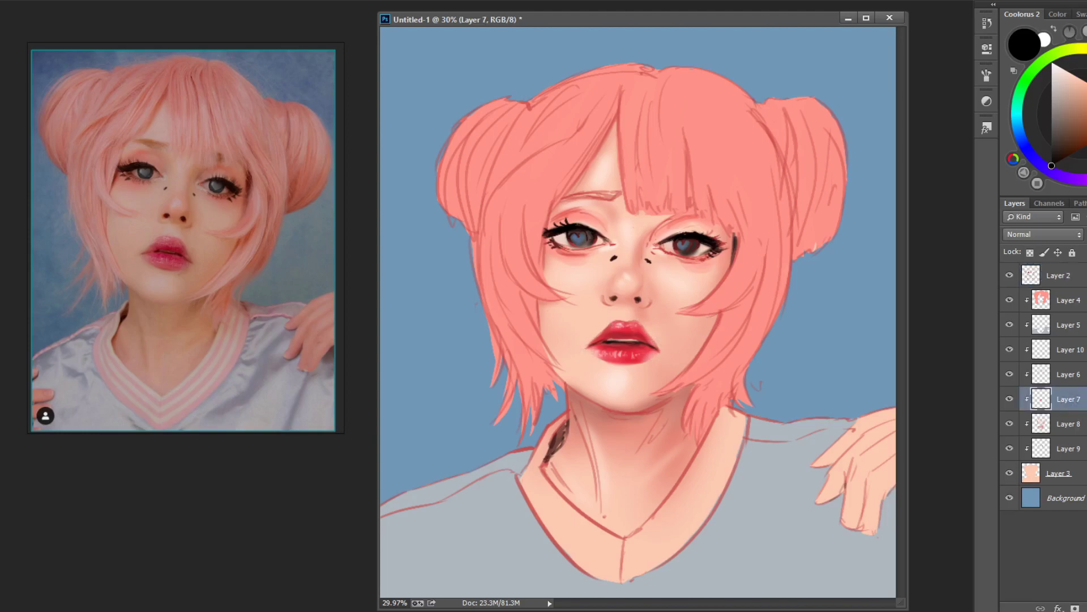
left_click(1064, 498)
key("ctrl+minus")
key("ctrl+minus")
left_click_drag(561, 169, 510, 368)
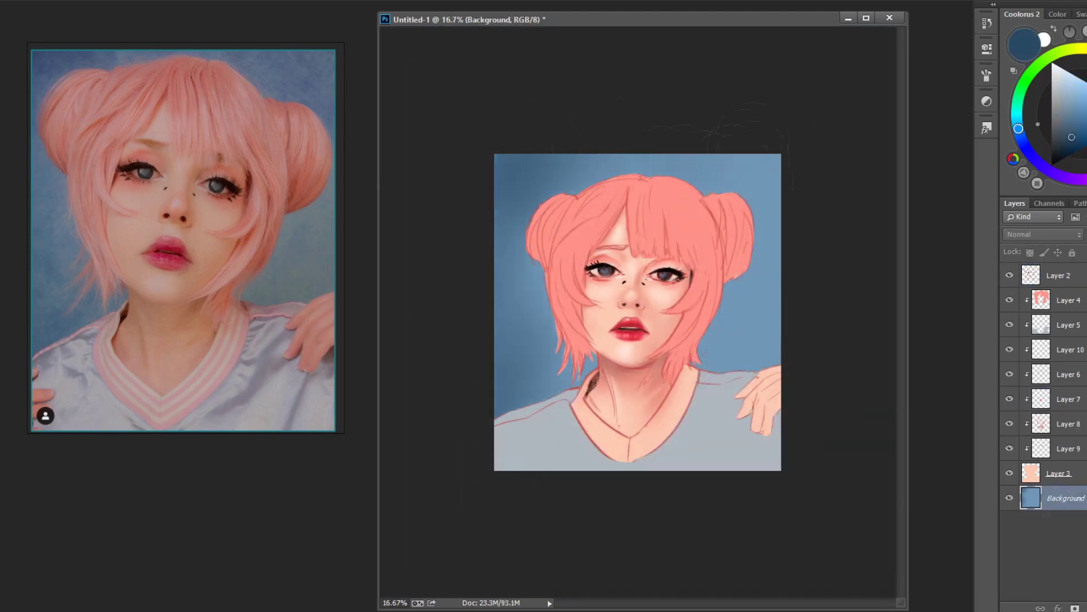
Darken the right background edge and lighten the middle with light blue.
left_click_drag(736, 170, 719, 351)
left_click(547, 288, "alt")
left_click_drag(532, 266, 527, 340)
left_click_drag(731, 272, 724, 351)
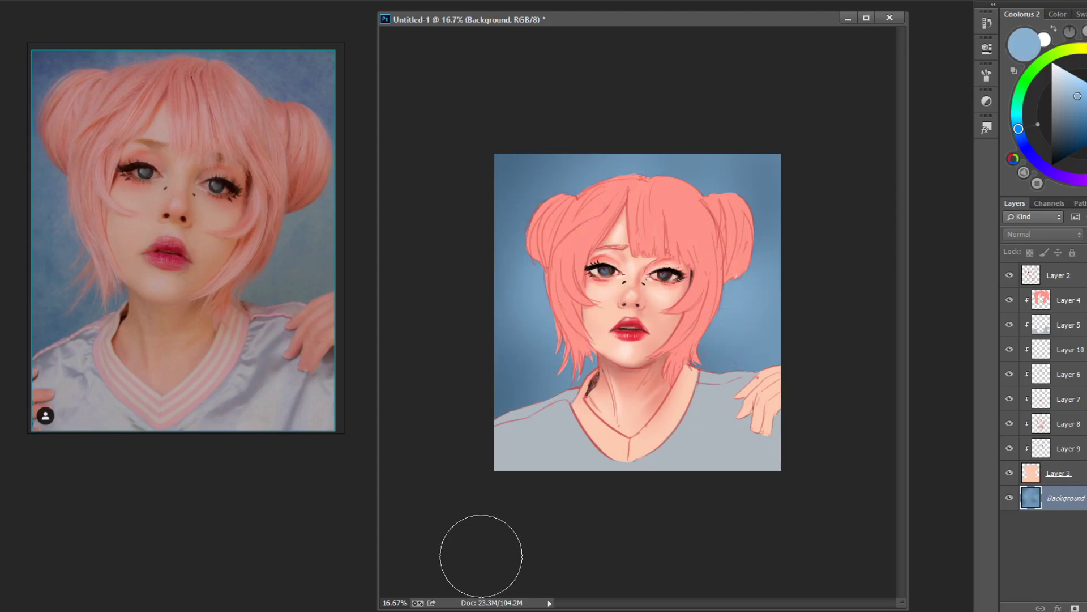
Darken the nostril area on Layer 8 with a sampled red.
key("ctrl+0")
right_click(558, 385, "ctrl")
left_click(578, 391)
left_click(616, 282, "alt")
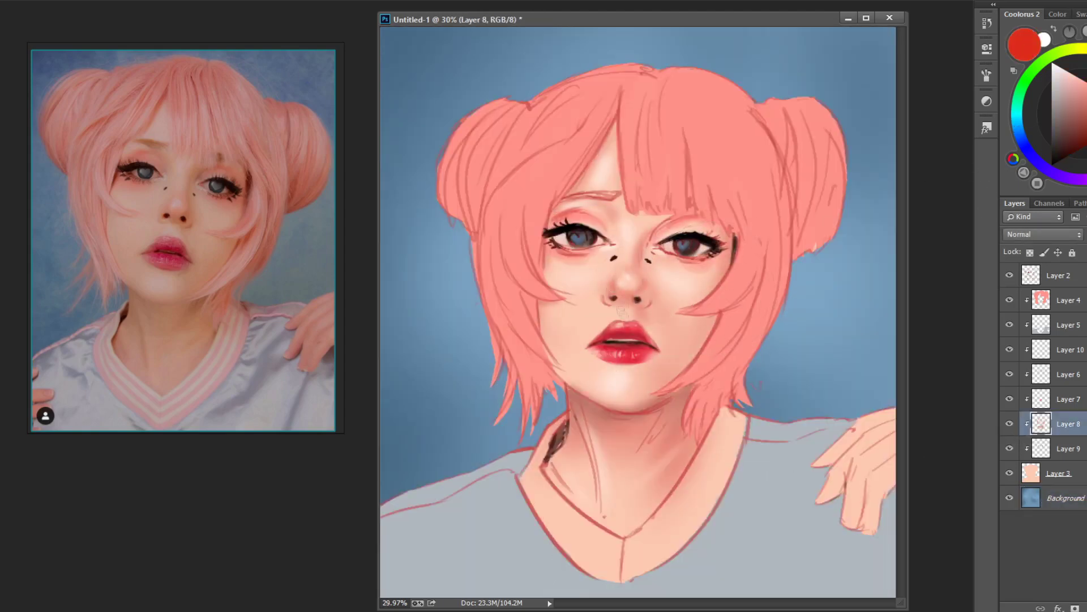
left_click_drag(607, 295, 616, 300)
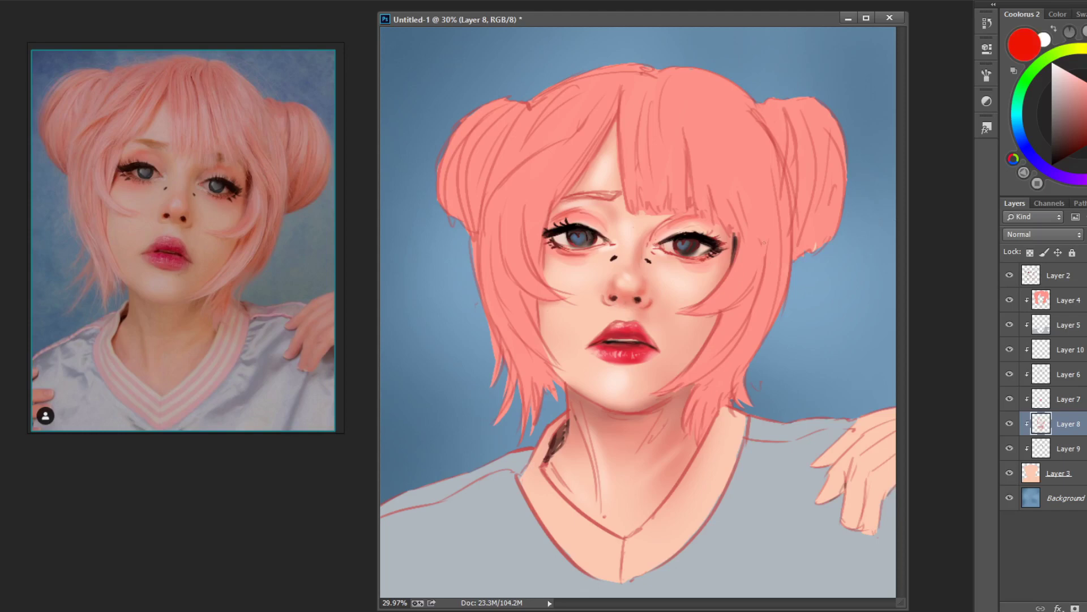
Brighten the eyebrow area with peach and dab brown onto the bangs beside it.
left_click(645, 249, "alt")
right_click(711, 271, "alt+shift")
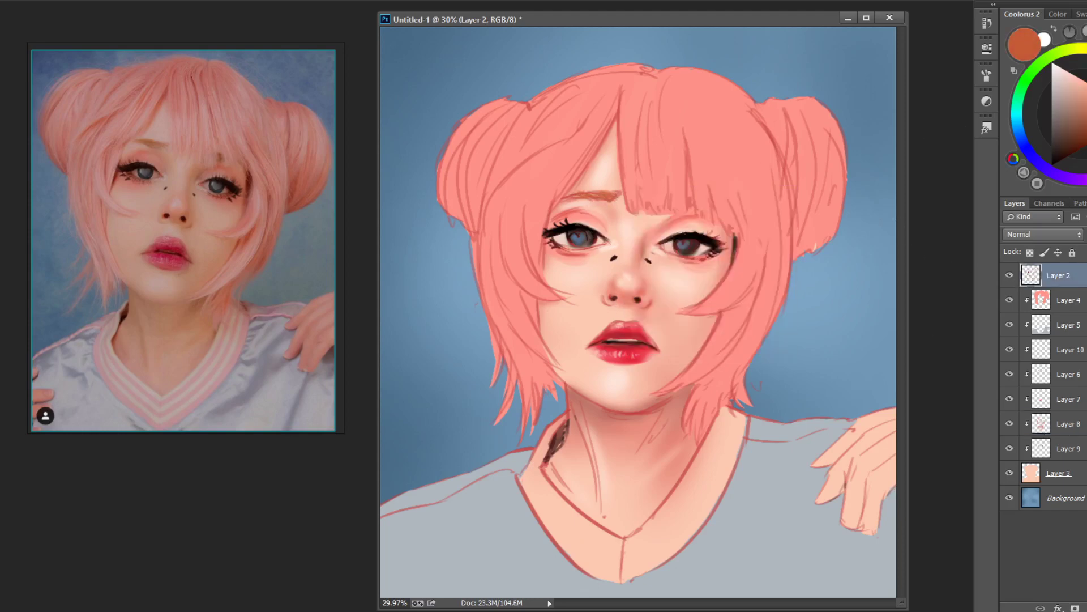
left_click(598, 207, "alt")
left_click_drag(583, 198, 613, 199)
left_click(690, 203, "alt")
left_click(690, 203)
right_click(688, 211)
Shade the right eye's lash line and under-eye on Layer 6.
left_click(642, 215, "alt")
key("alt+bracketleft")
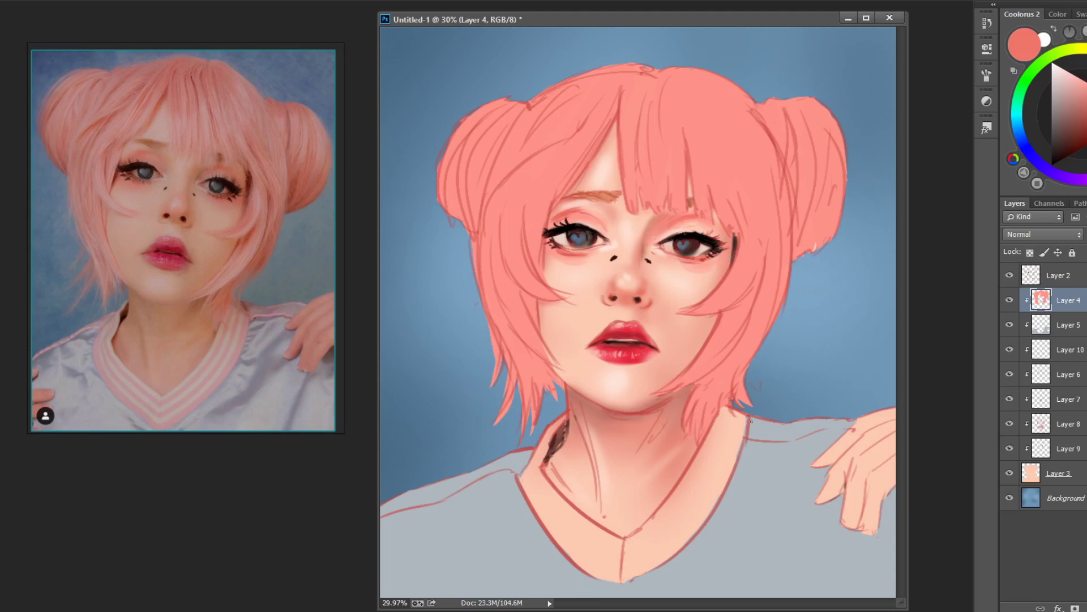
key("alt+bracketleft")
key("alt+bracketleft")
key("alt+bracketleft")
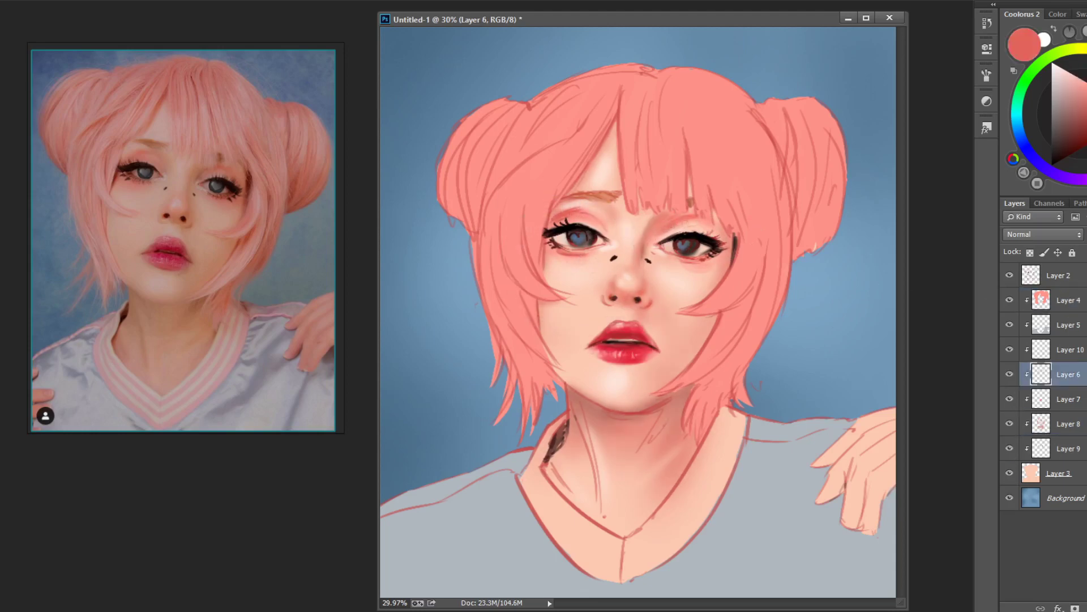
left_click_drag(668, 230, 716, 227)
left_click_drag(679, 258, 724, 263)
key("alt+bracketleft")
key("alt+bracketleft")
key("alt+bracketleft")
left_click(573, 235, "alt")
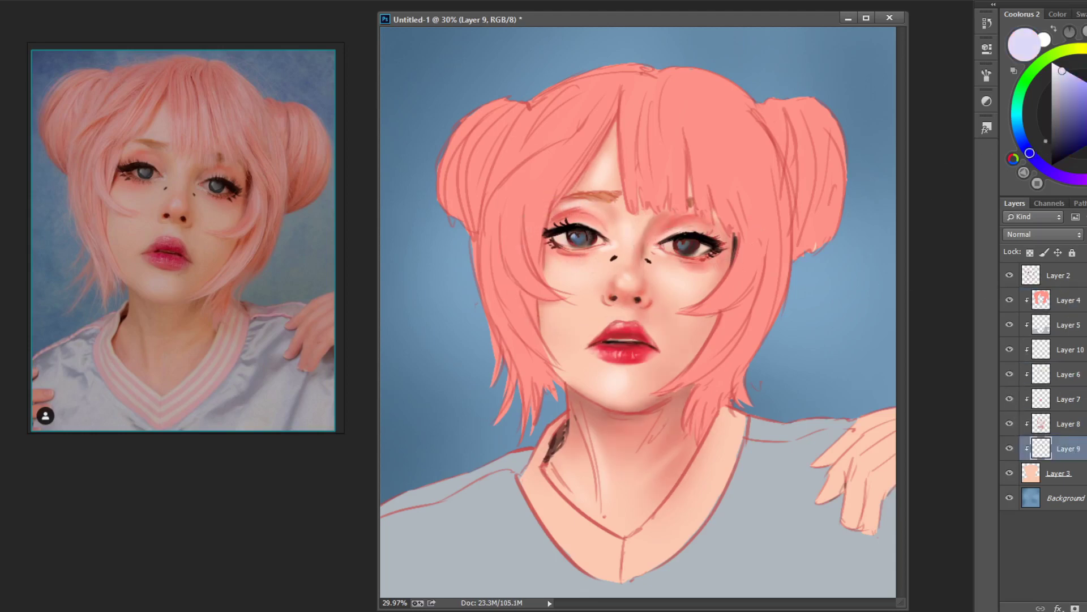
left_click(695, 251, "alt")
Mirror the canvas horizontally and trial a transform on all layers above the background.
key("ctrl+h")
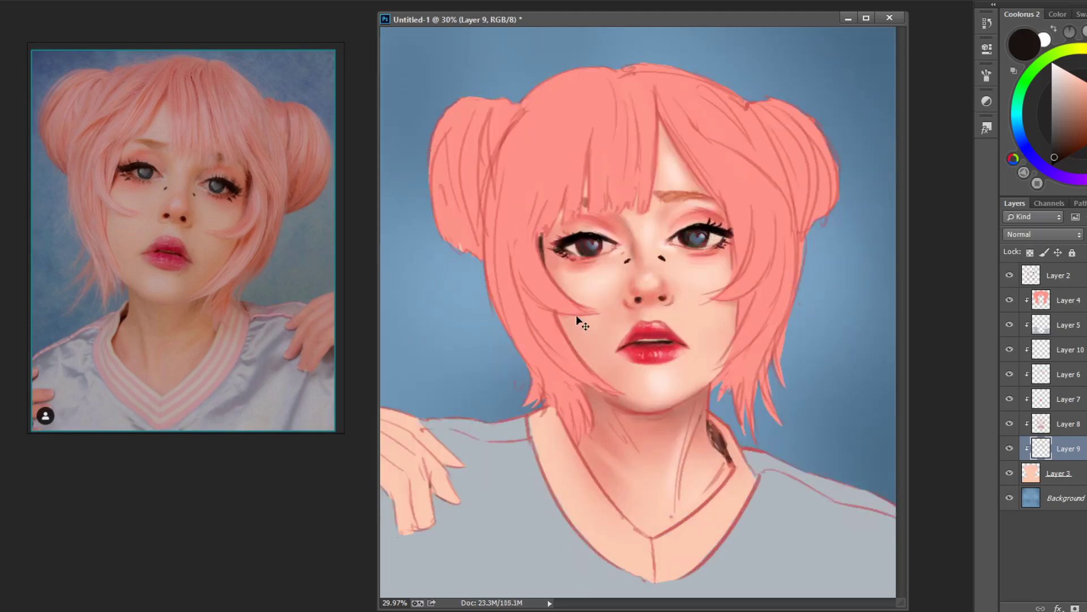
key("alt+period")
left_click(611, 401, "alt")
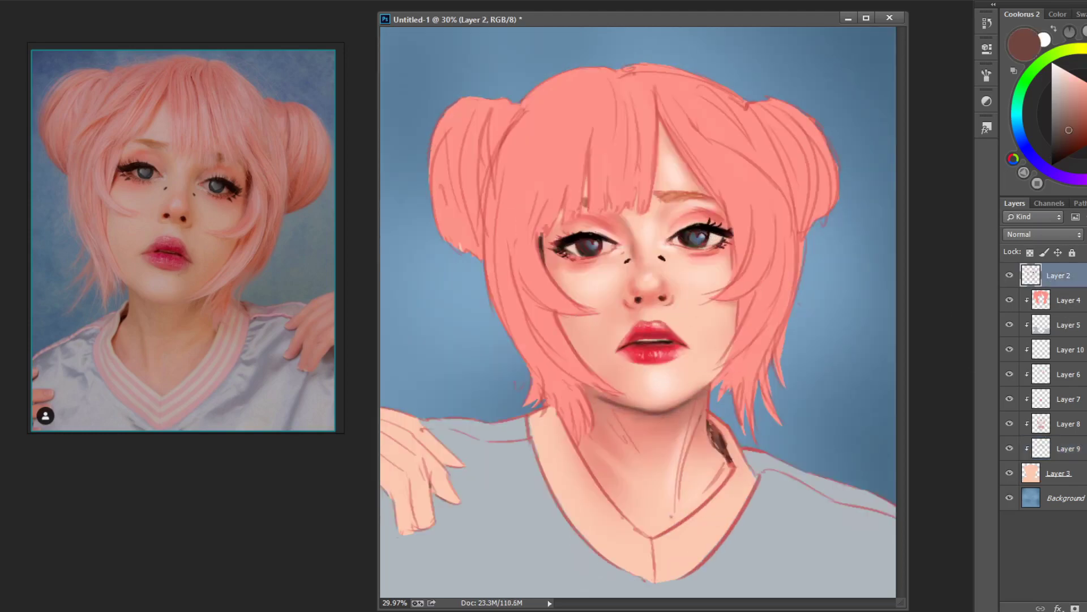
key("ctrl+alt+a")
key("ctrl+minus")
key("ctrl+minus")
key("ctrl+t")
key("Return")
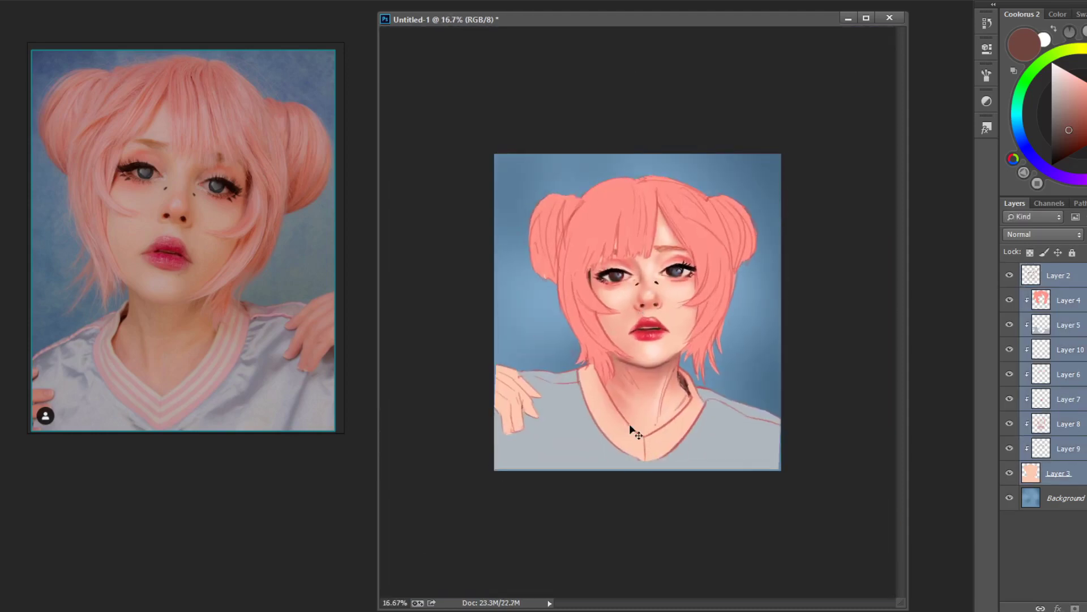
Nudge the lips on Layer 7 sideways, then undo the lip move and transform.
left_click(1065, 399)
left_click_drag(627, 355, 631, 356)
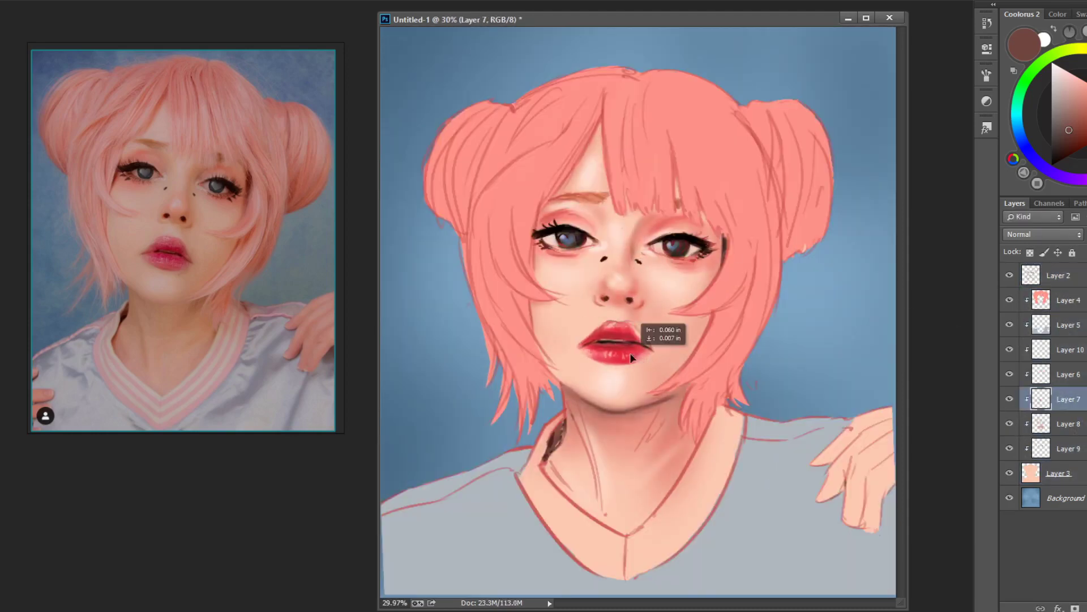
key("alt+period")
key("l")
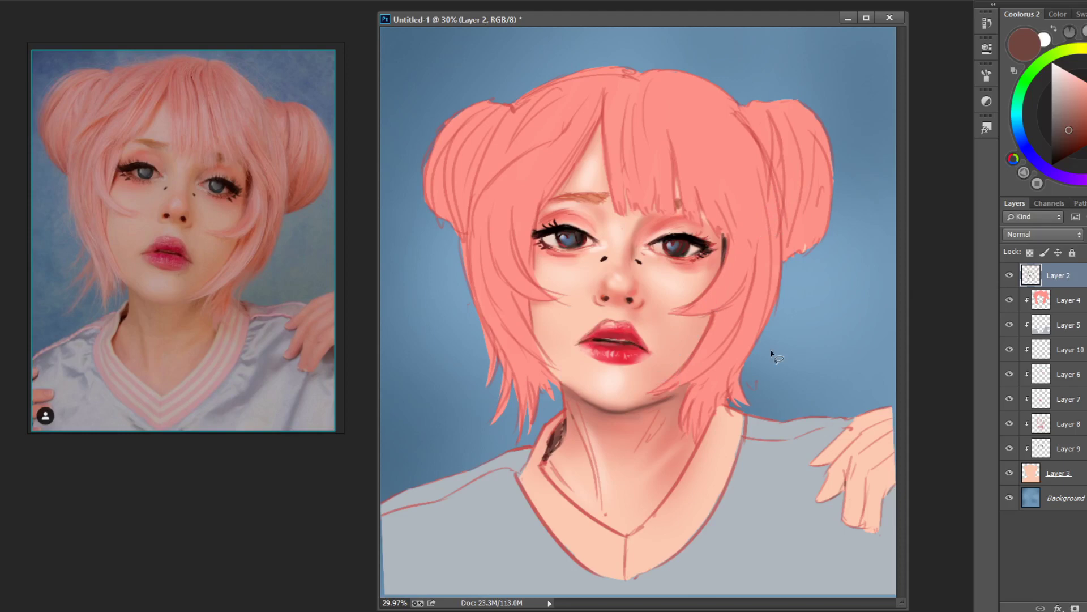
key("ctrl+alt+z")
key("ctrl+alt+z")
key("ctrl+alt+z")
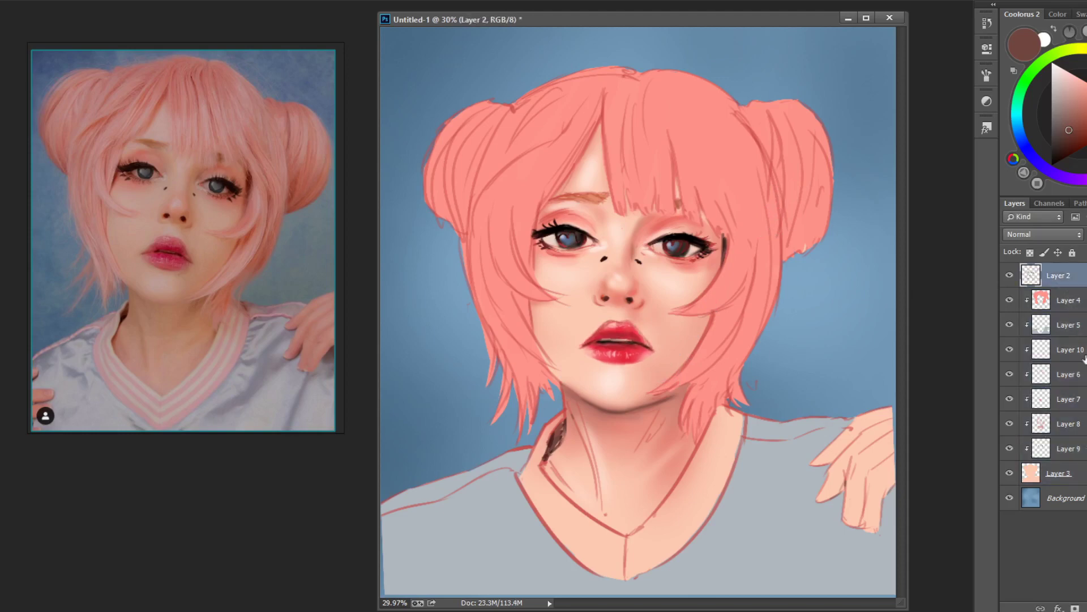
key("ctrl+alt+z")
key("ctrl+alt+z")
key("alt+e")
key("ctrl+shift+z")
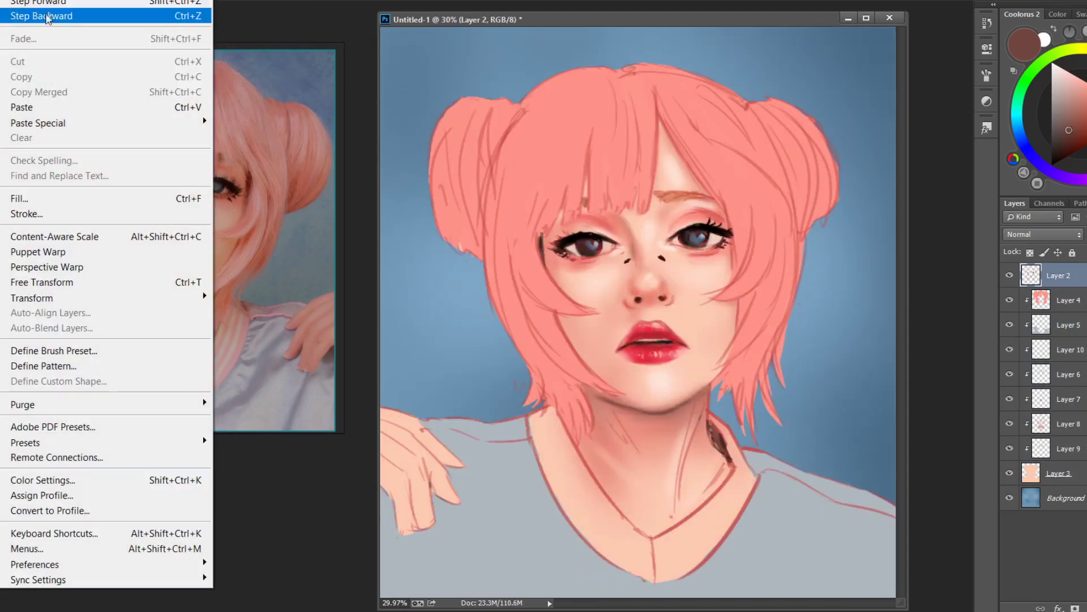
key("Escape")
Re-mirror the canvas and test skewing the whole figure, cancelling the transform.
key("ctrl+alt+z")
key("ctrl+shift+z")
key("ctrl+alt+a")
key("ctrl+t")
key("ctrl+minus")
key("ctrl+minus")
left_click_drag(657, 142, 664, 141)
key("Escape")
Add a new layer for hair shading.
scroll(665, 141, "up", 3)
key("ctrl+alt+shift+n")
right_click(1059, 300)
Clip the new layer to the hair and shade the left and right sides.
left_click(960, 219)
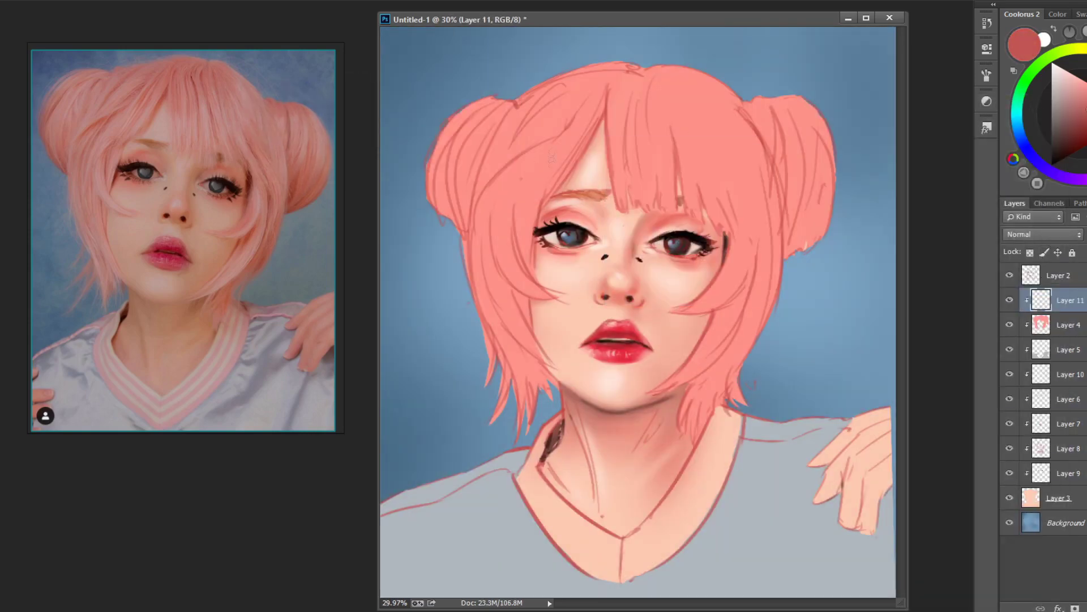
left_click_drag(447, 131, 430, 212)
left_click_drag(492, 102, 453, 230)
left_click_drag(549, 90, 493, 306)
right_click(705, 132)
left_click_drag(628, 91, 623, 179)
left_click_drag(685, 96, 669, 181)
mouse_move(736, 131)
left_mouse_down()
mouse_move(713, 250)
mouse_move(708, 402)
left_mouse_up()
mouse_move(776, 266)
left_mouse_down()
mouse_move(674, 447)
mouse_move(736, 363)
left_mouse_up()
Shade the right bun, lower strands, and the top of the hair and bangs.
left_click_drag(521, 323, 487, 425)
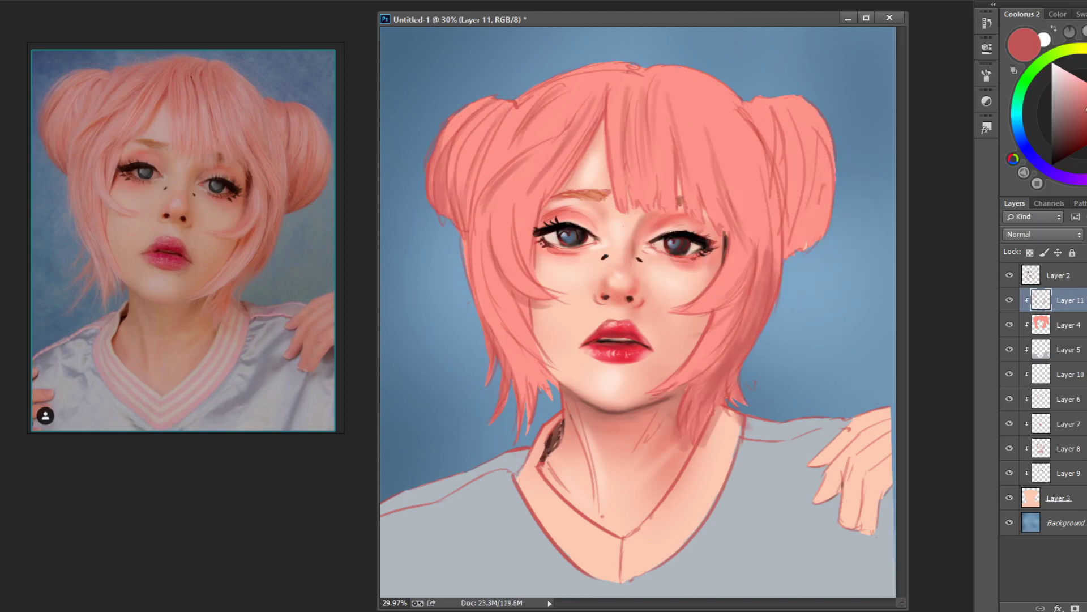
left_click_drag(826, 181, 776, 261)
left_click_drag(833, 142, 819, 235)
mouse_move(804, 96)
left_mouse_down()
mouse_move(742, 125)
mouse_move(771, 178)
left_mouse_up()
mouse_move(629, 73)
left_mouse_down()
mouse_move(600, 138)
mouse_move(697, 130)
left_mouse_up()
left_click_drag(679, 68, 728, 124)
mouse_move(634, 65)
left_mouse_down()
mouse_move(560, 105)
mouse_move(481, 113)
left_mouse_up()
left_click_drag(736, 71, 690, 116)
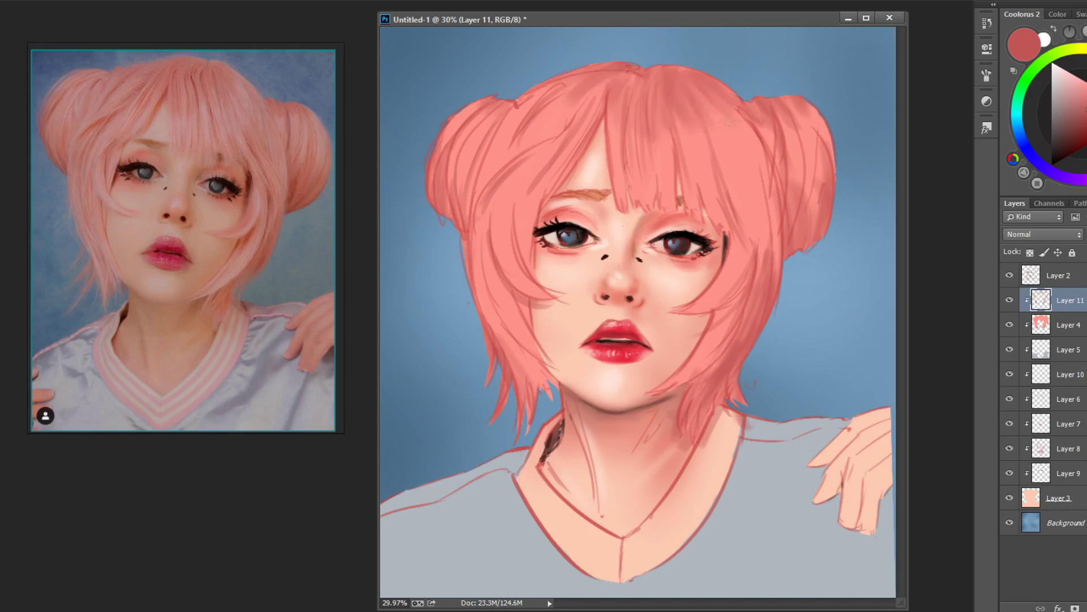
Add darker red shading strokes through the hair.
left_click(1075, 125)
left_click_drag(601, 113, 581, 152)
left_click_drag(646, 90, 642, 142)
left_click_drag(680, 105, 668, 155)
left_click_drag(739, 159, 717, 226)
left_click_drag(739, 293, 715, 319)
Paint light pink highlights across the bangs and top hair.
left_click(1077, 82)
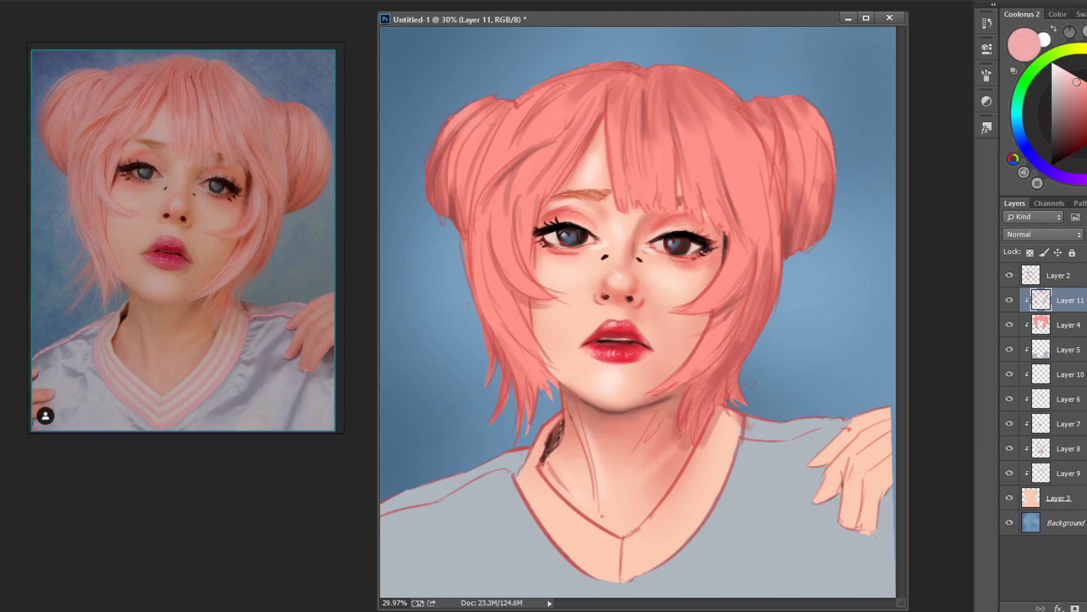
mouse_move(620, 116)
left_mouse_down()
mouse_move(583, 148)
mouse_move(651, 176)
left_mouse_up()
left_click_drag(685, 124, 703, 187)
left_click_drag(730, 104, 720, 192)
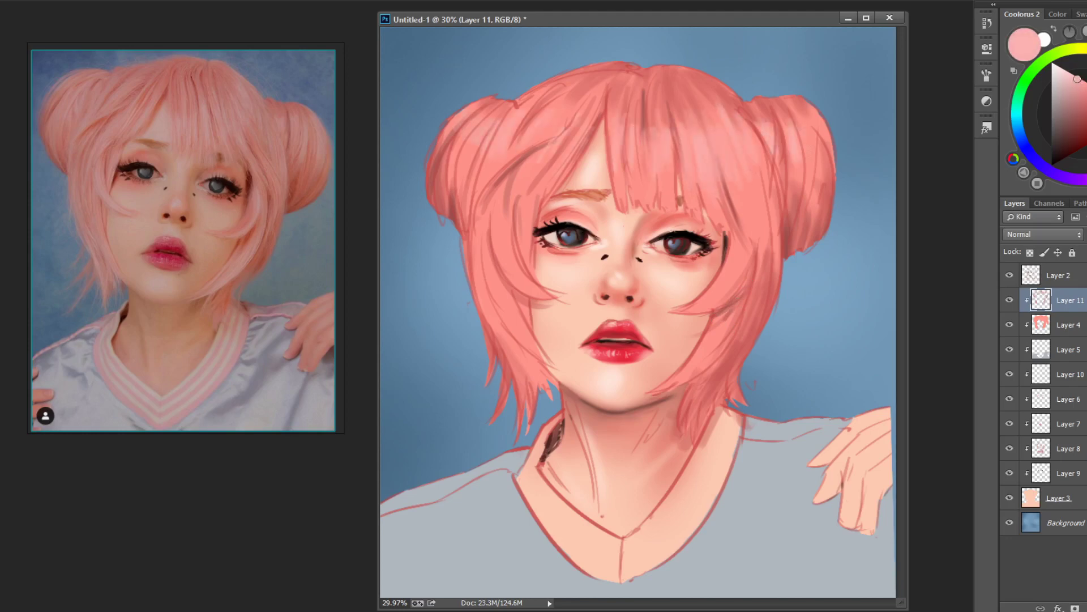
left_click_drag(818, 113, 807, 153)
left_click_drag(745, 224, 719, 300)
Add brighter highlight strokes along the left and right hair strands.
left_click_drag(521, 181, 498, 283)
left_click_drag(490, 163, 447, 190)
left_click_drag(524, 263, 492, 334)
left_click_drag(642, 139, 634, 185)
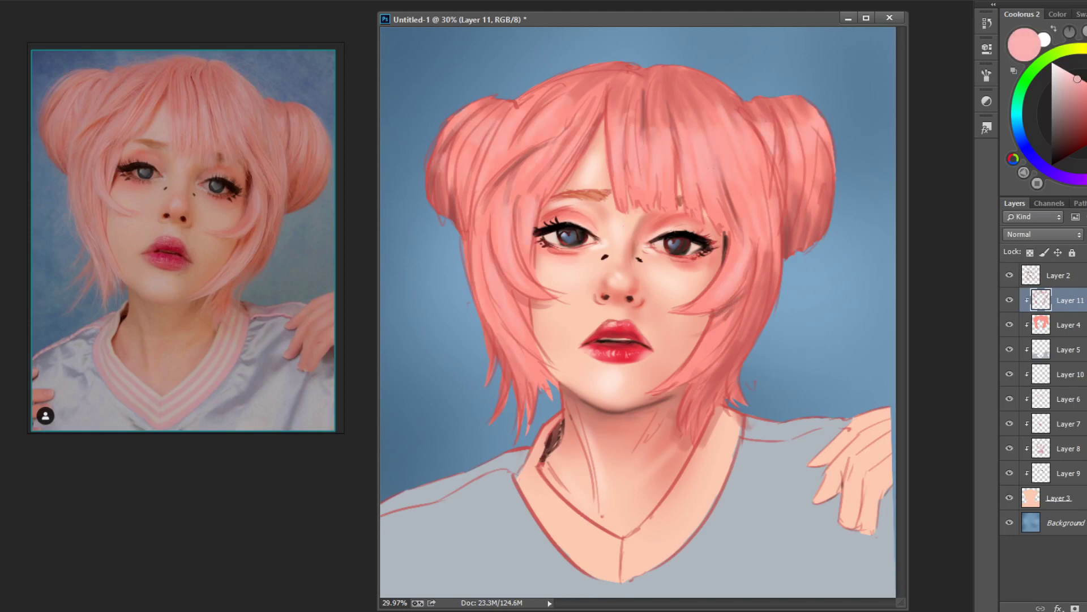
left_click_drag(754, 173, 736, 262)
Add near-white highlights to the hair strands and side hair.
left_click(1052, 61)
left_click_drag(652, 133, 643, 193)
left_click_drag(716, 136, 691, 175)
left_click_drag(815, 124, 804, 215)
left_click_drag(521, 232, 507, 340)
left_click_drag(747, 238, 691, 377)
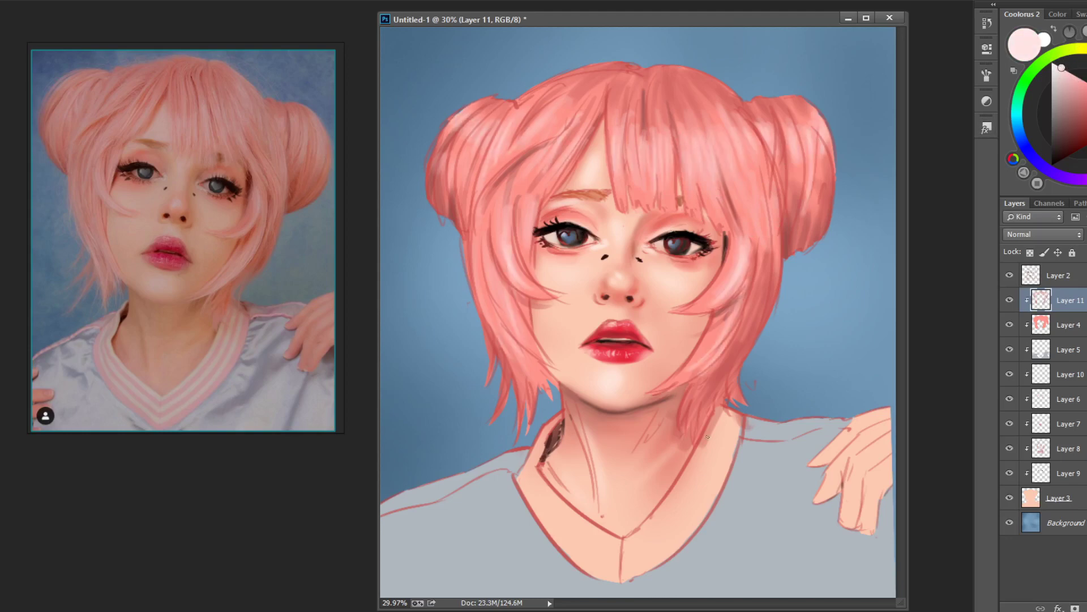
On a new clipped layer, paint darker pink along the neckline and collar.
left_click(1068, 349)
key("ctrl+shift+n")
key("Return")
left_click(1079, 84)
left_click_drag(727, 433, 680, 518)
left_click_drag(728, 465, 680, 535)
left_click_drag(725, 410, 713, 434)
left_click_drag(674, 499, 657, 530)
left_click(1069, 300)
left_click(1041, 324, "ctrl")
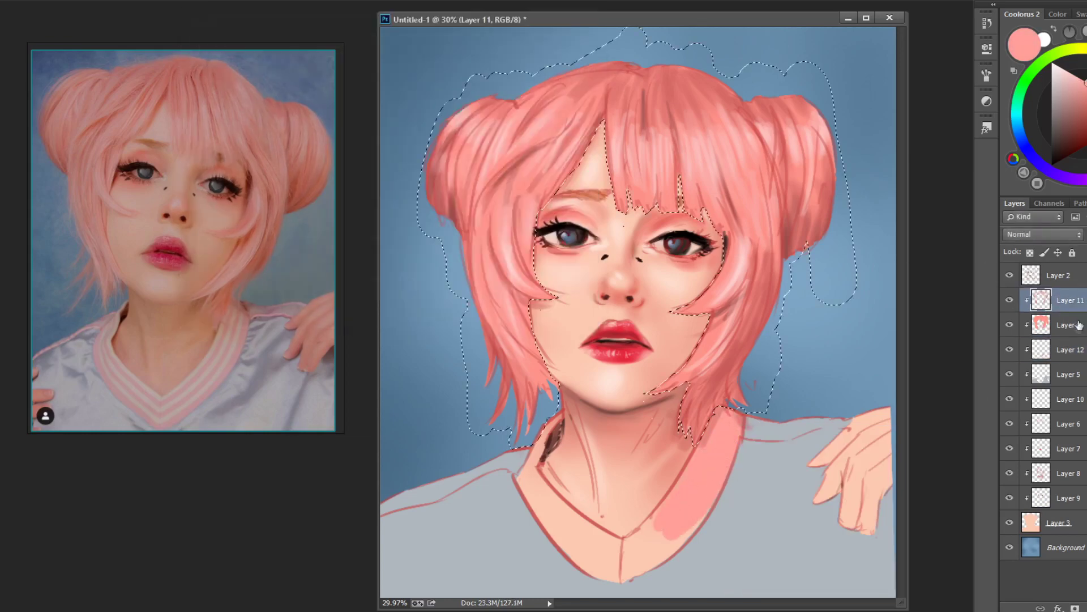
Move the collar layer below Layer 5 and fill the V-neck collar solid pink.
key("ctrl+d")
left_click(1069, 349)
left_click_drag(702, 515, 611, 575)
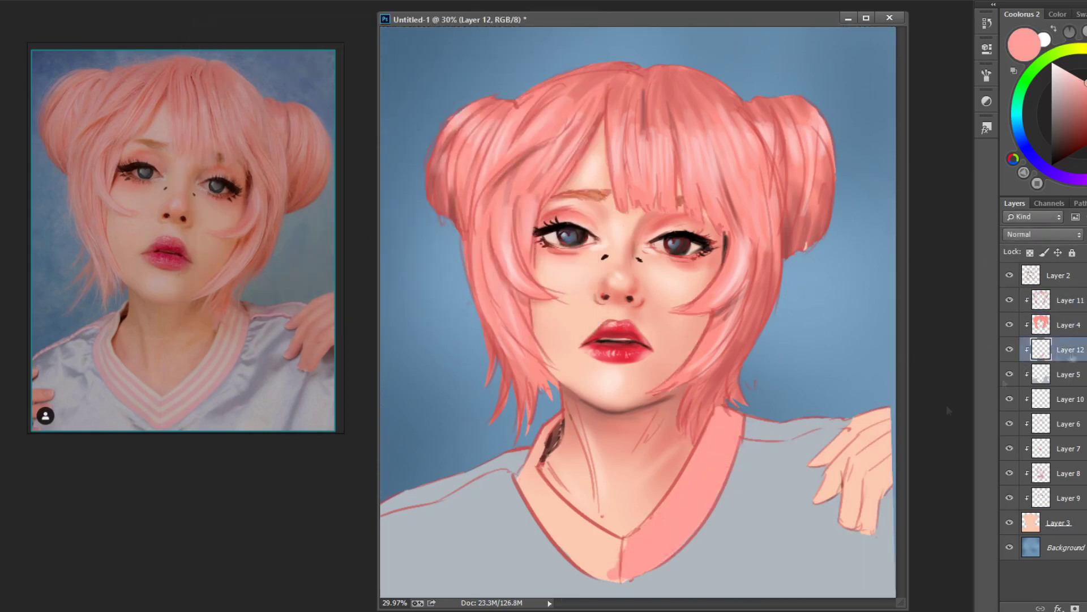
key("ctrl+bracketleft")
left_click_drag(538, 492, 620, 572)
left_click_drag(614, 535, 532, 448)
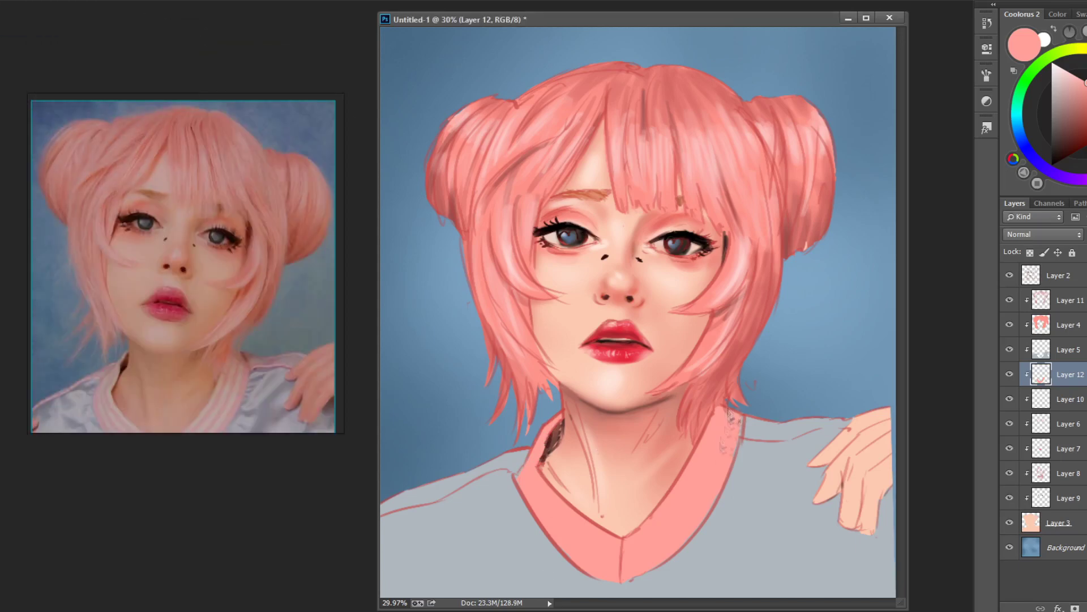
Draw white stripe shapes along the collar edge with the Pen tool.
left_click(729, 412)
left_click(560, 418)
left_click(542, 438)
left_click(536, 457)
left_click(530, 470)
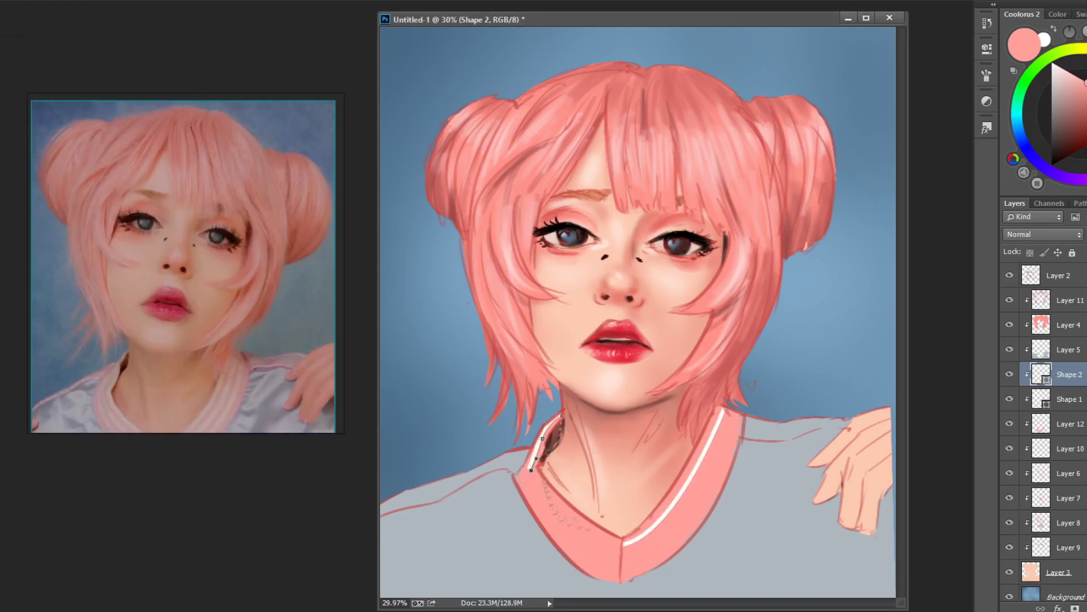
left_click(522, 473)
left_click(666, 545)
left_click(622, 558)
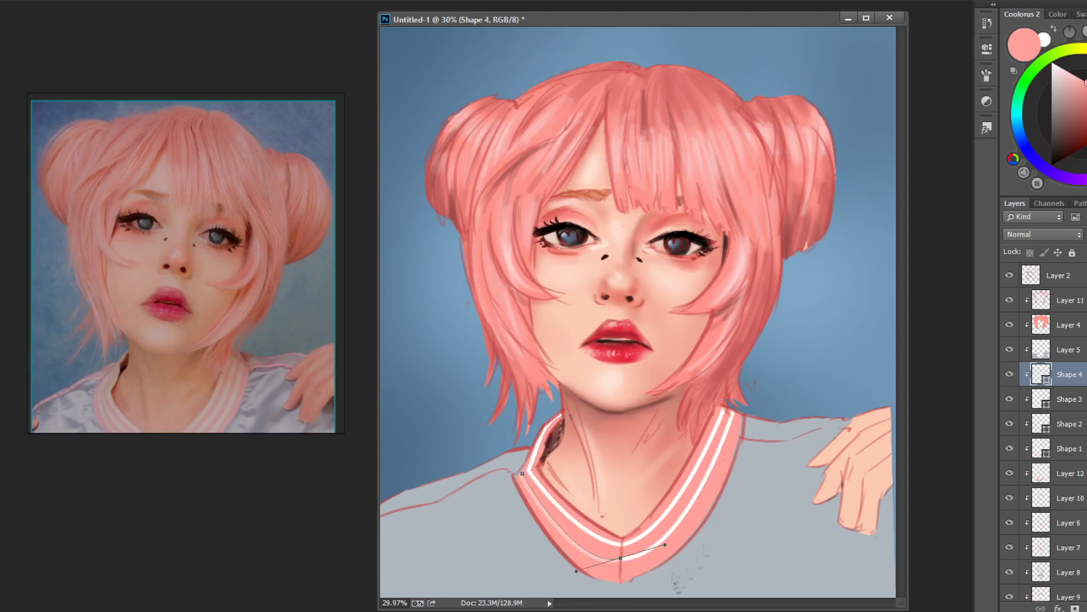
left_click(740, 421)
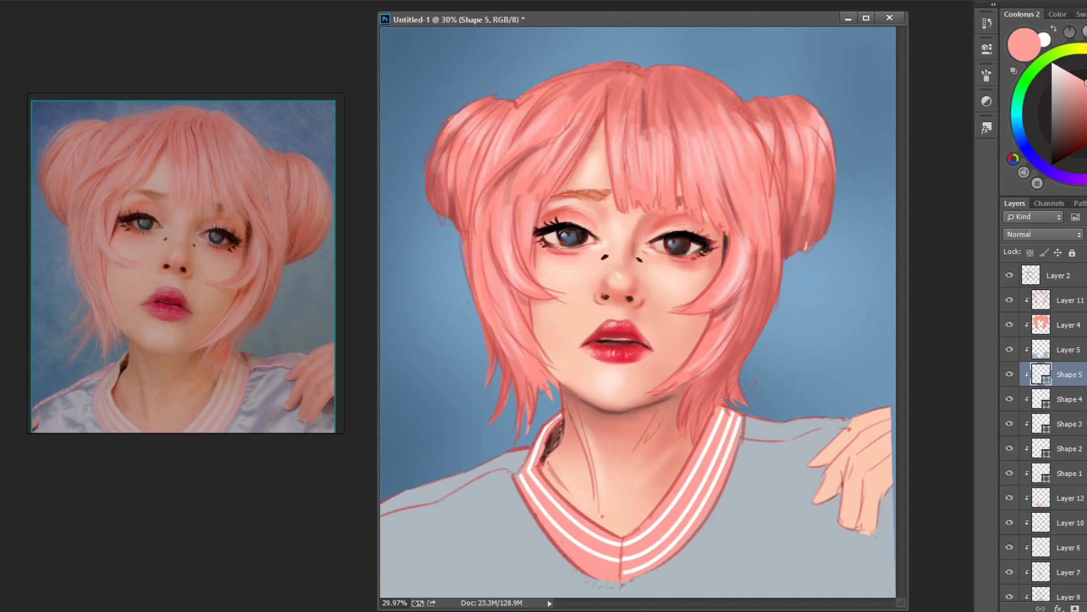
Merge the stripe shape layers into one layer, keeping the stripes white.
left_click(1065, 473, "shift")
right_click(1065, 473)
left_click(969, 463)
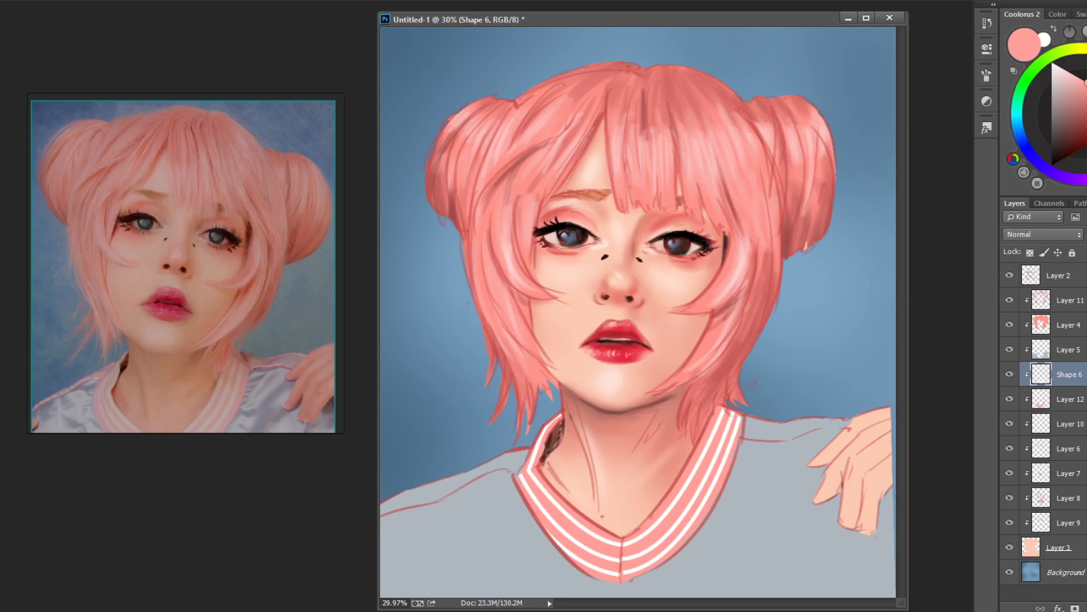
left_click(522, 475, "alt")
right_click(661, 393)
key("alt+shift+BackSpace")
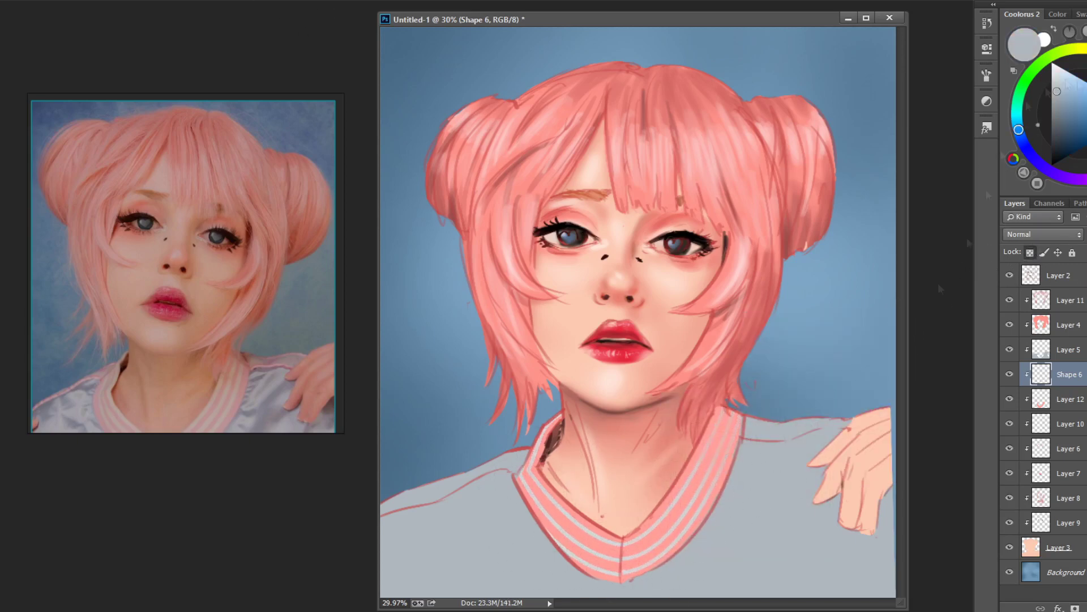
key("ctrl+z")
left_click(1075, 302)
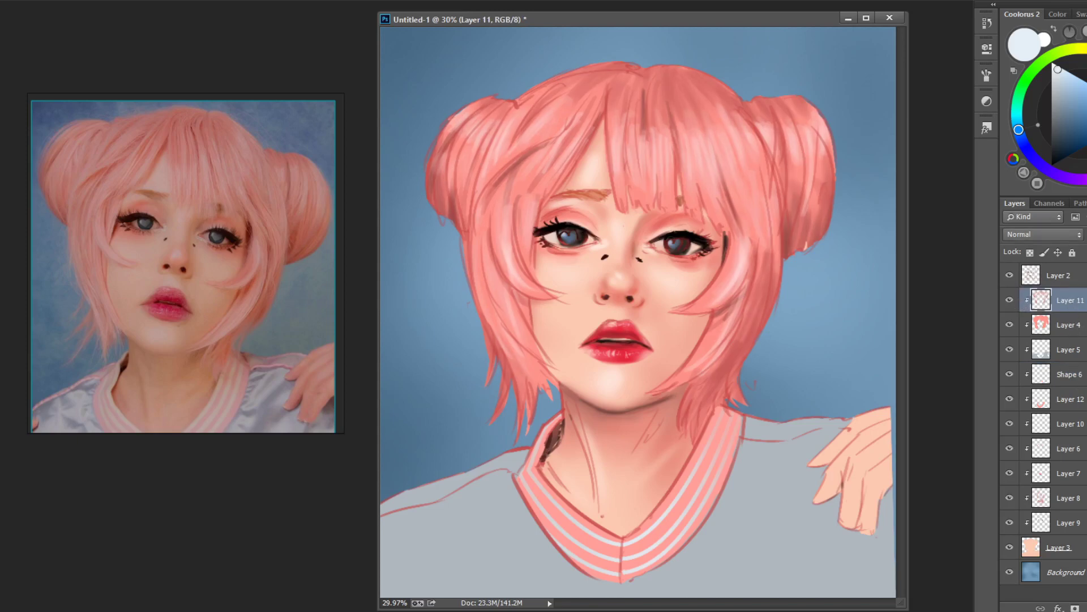
On a new layer, brush soft grey shadows below the collar, around the hand and across the shirt.
key("ctrl+shift+alt+n")
left_click(1058, 109)
left_click_drag(739, 458, 782, 439)
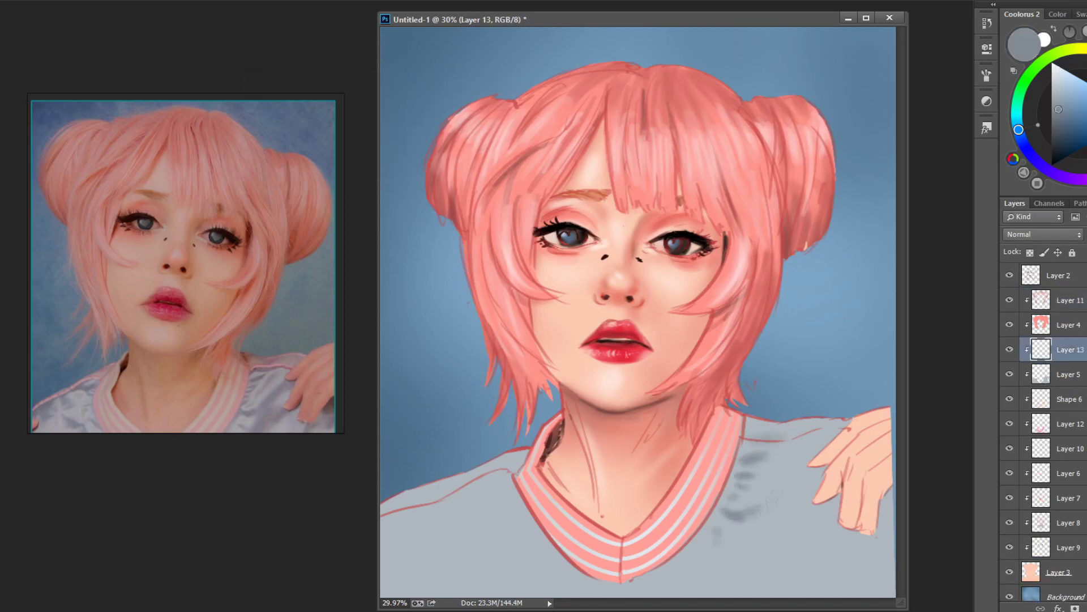
left_click_drag(773, 500, 759, 566)
left_click_drag(816, 498, 737, 589)
left_click_drag(696, 509, 884, 538)
mouse_move(493, 480)
left_mouse_down()
mouse_move(390, 510)
mouse_move(510, 560)
mouse_move(838, 567)
left_mouse_up()
left_click_drag(736, 436, 810, 428)
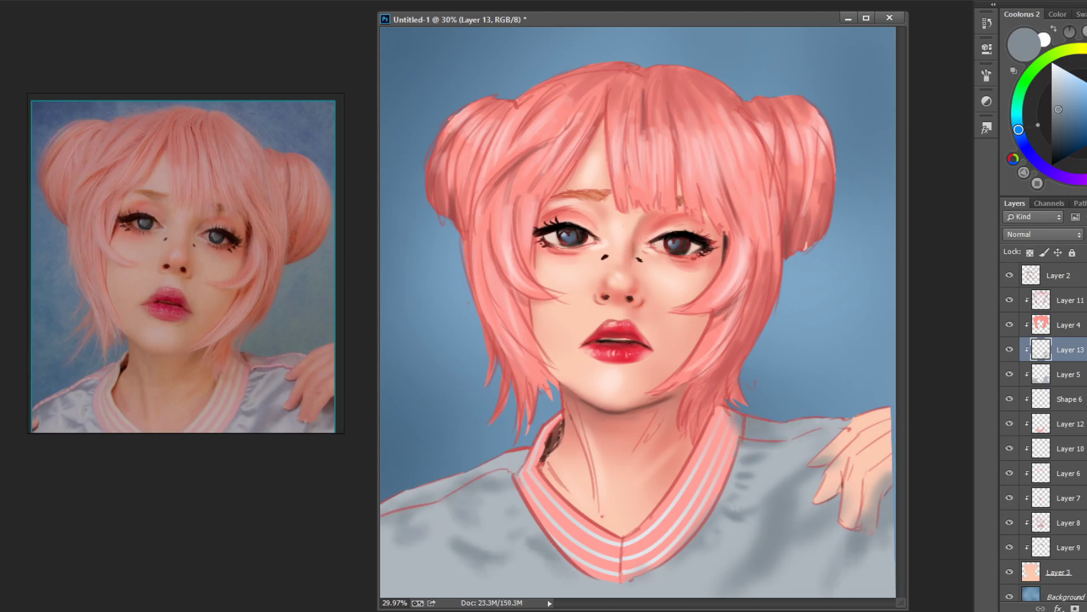
Deepen the shirt folds with a darker grey near the hand and across the chest.
left_click(1054, 131)
left_click_drag(781, 478, 796, 501)
left_click_drag(881, 473, 870, 532)
left_click_drag(793, 524, 849, 570)
left_click_drag(745, 442, 776, 441)
left_click_drag(504, 481, 396, 518)
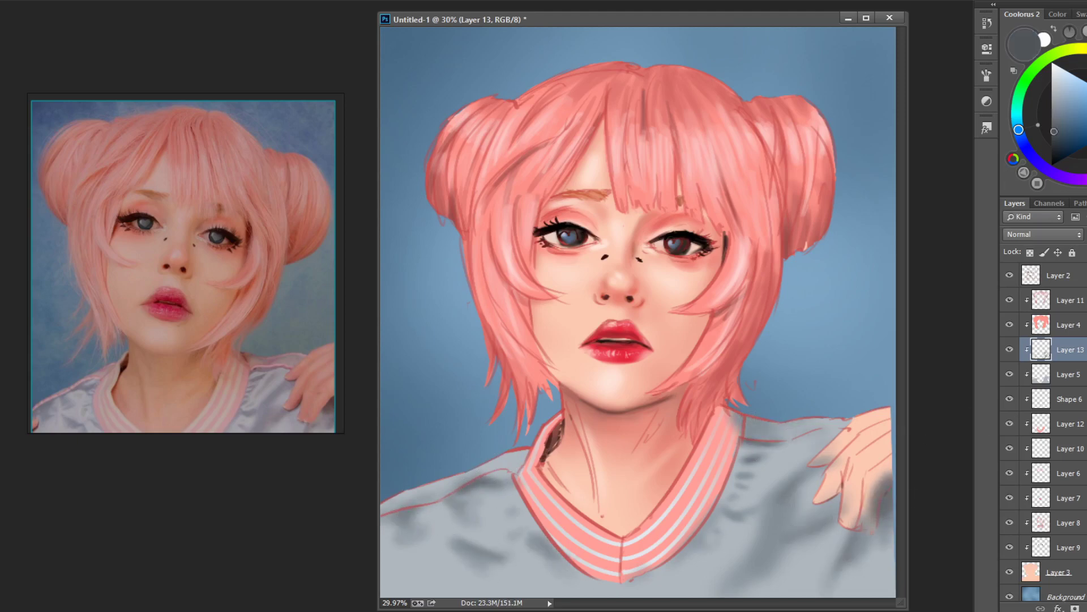
Add near-white and light grey-blue sheen to the shirt's shoulders and lower front.
left_click(1051, 79)
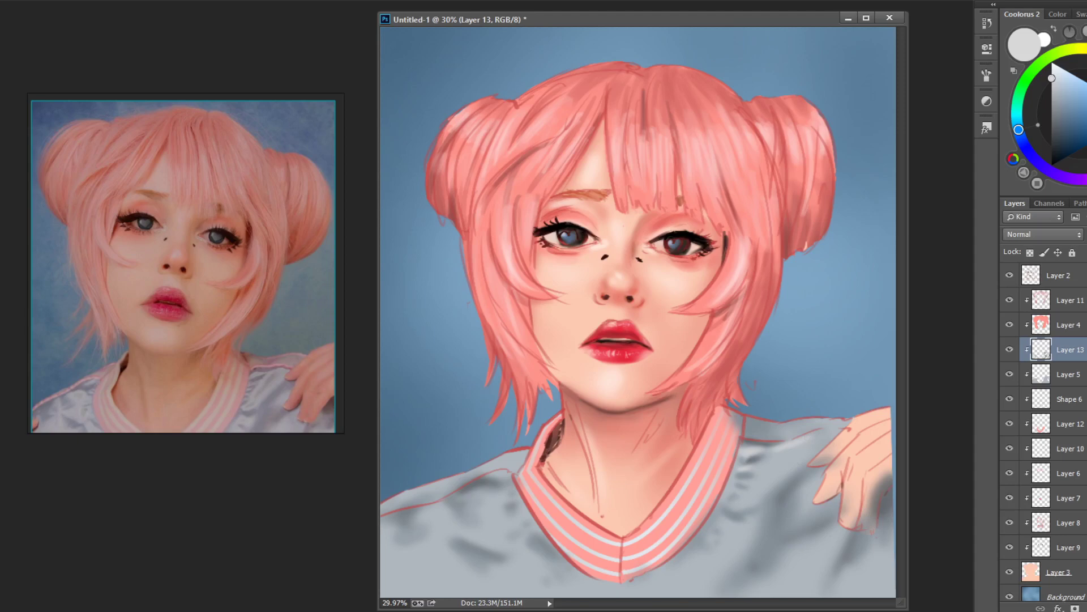
right_click(783, 445)
mouse_move(773, 453)
left_mouse_down()
mouse_move(731, 507)
mouse_move(804, 461)
left_mouse_up()
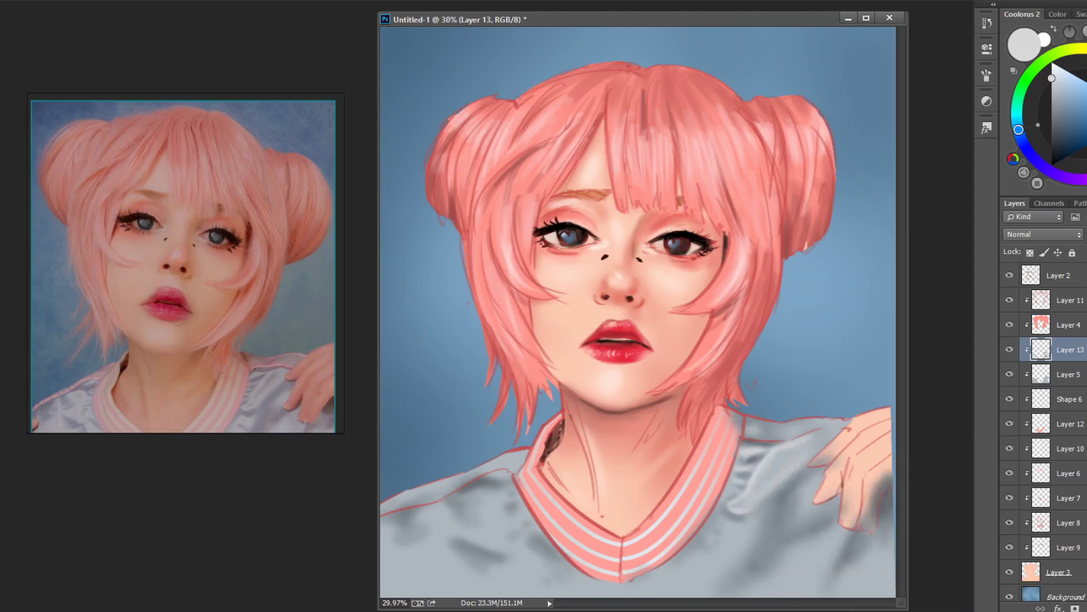
left_click_drag(741, 524, 714, 545)
left_click(770, 468, "alt")
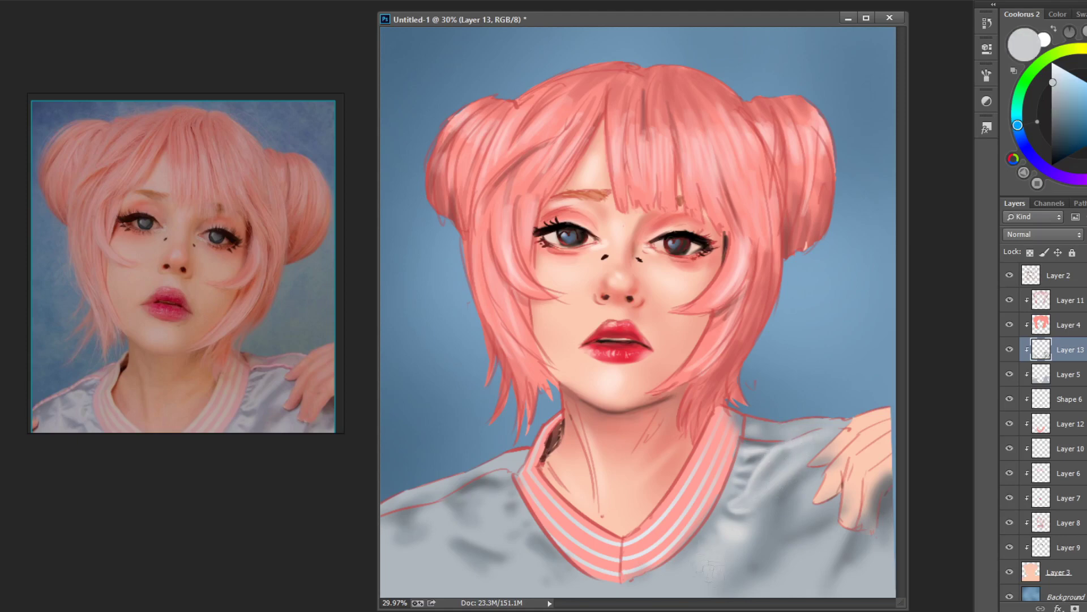
left_click(742, 490, "alt")
left_click_drag(469, 492, 503, 496)
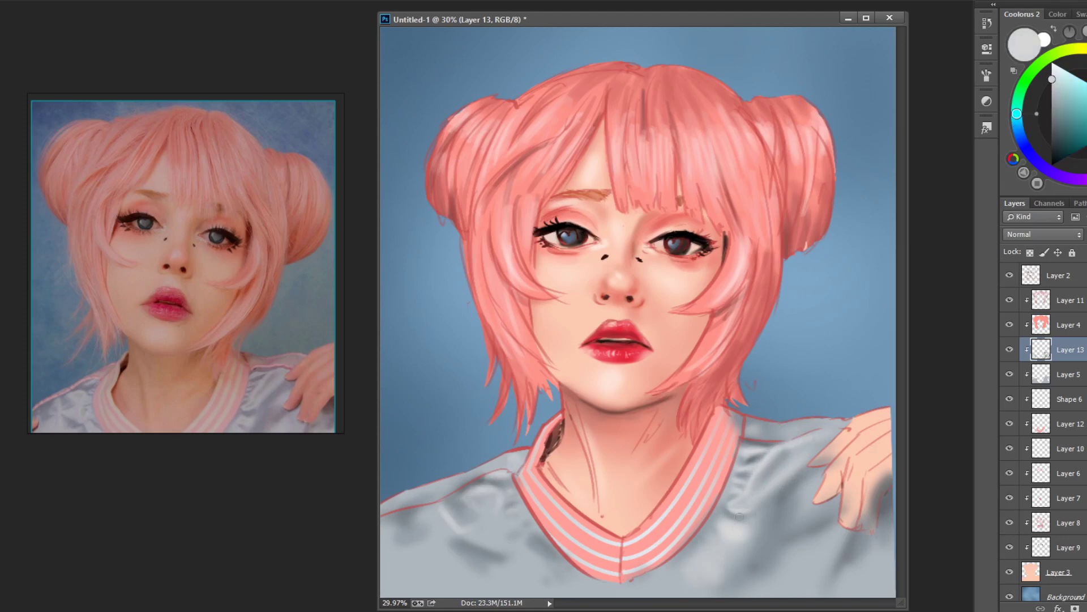
left_click_drag(391, 572, 498, 543)
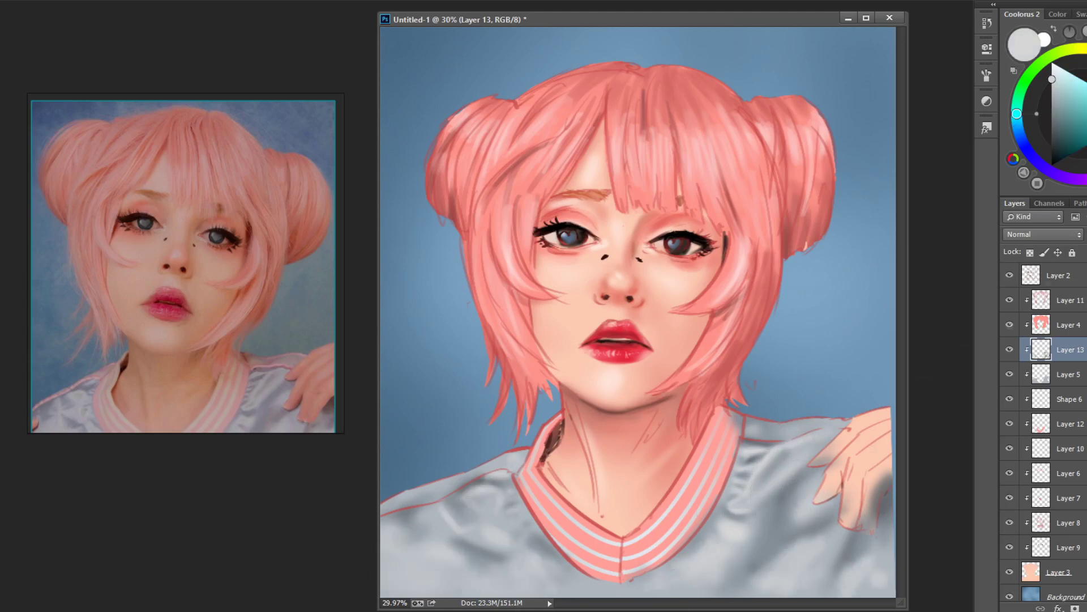
left_click(723, 530, "alt")
key("d")
key("alt+period")
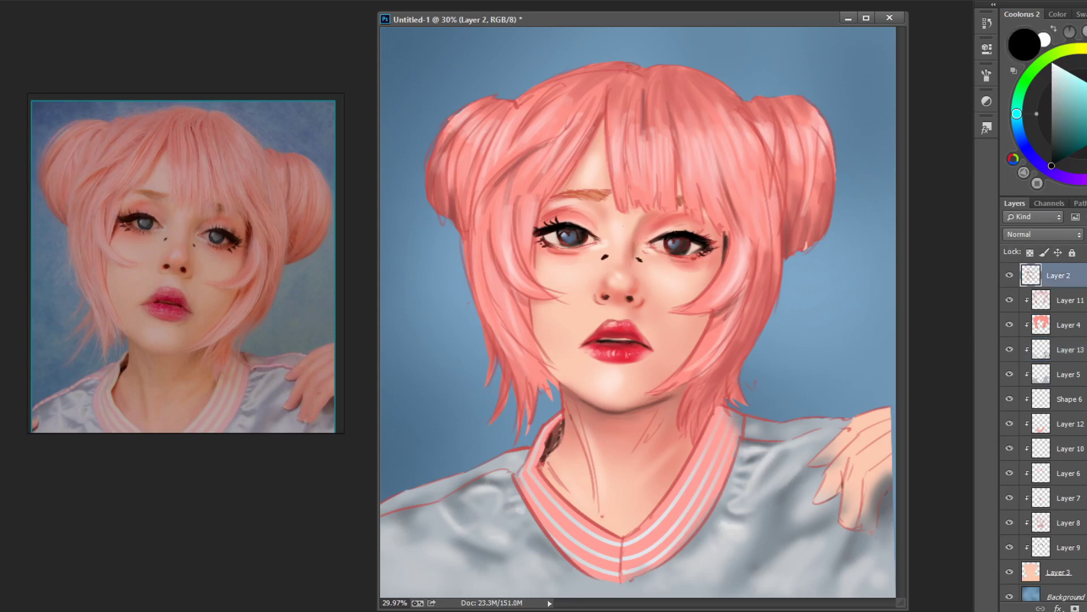
Lock Layer 2's transparency, add a new layer and stamp a merged copy of the painting.
left_click(623, 409, "alt")
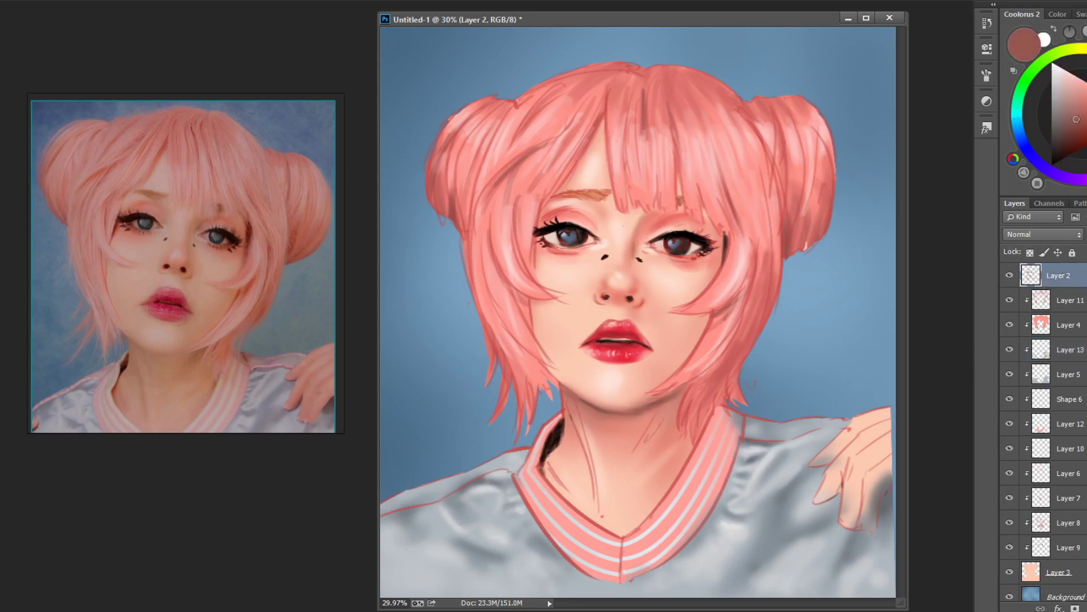
left_click(1030, 253)
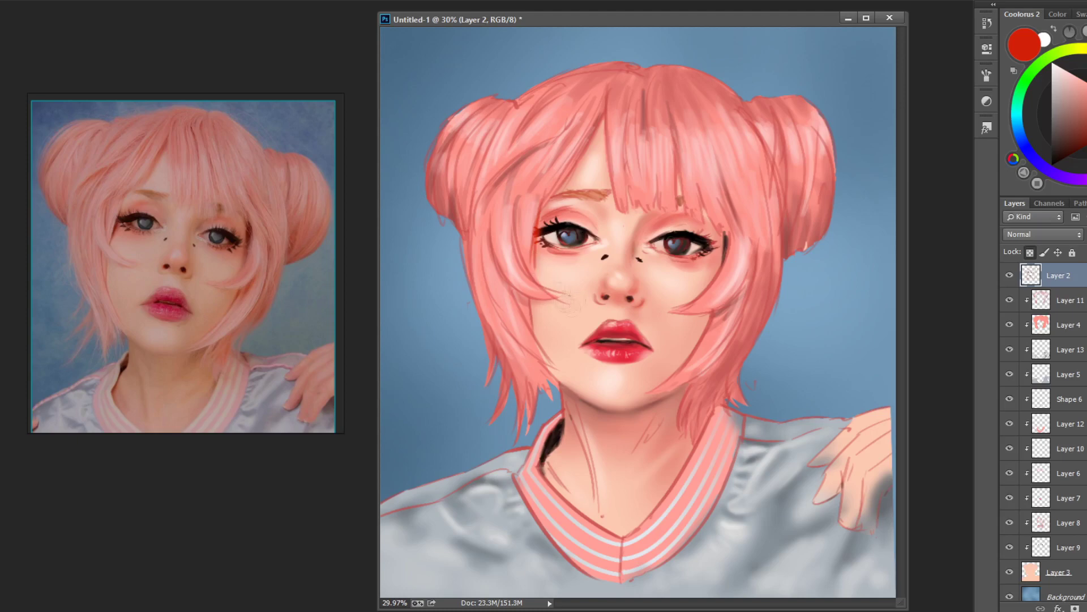
left_click(1073, 75)
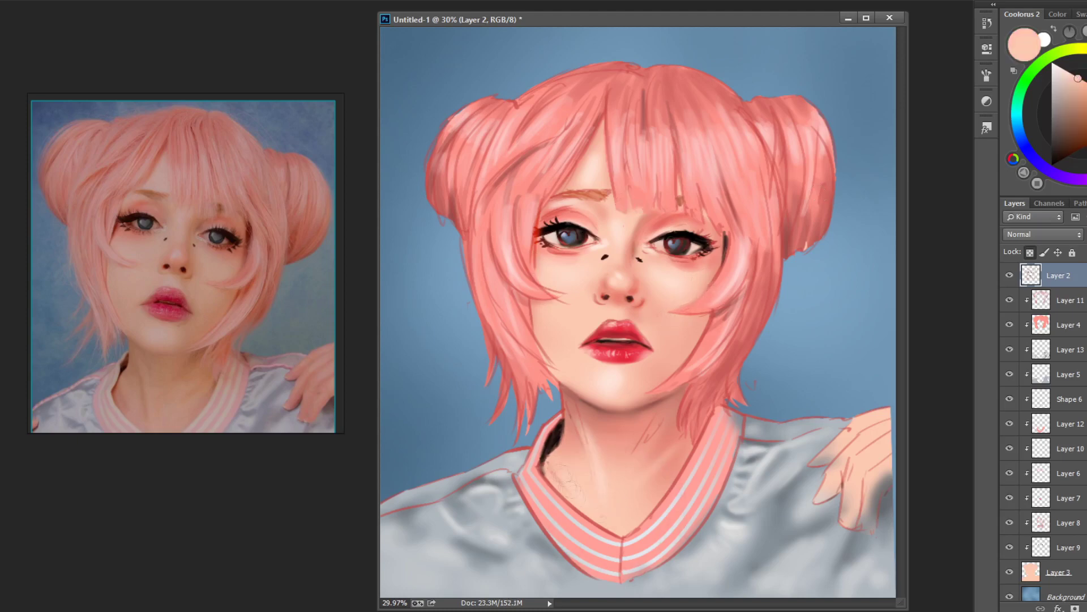
left_click(645, 434, "alt")
key("ctrl+shift+alt+n")
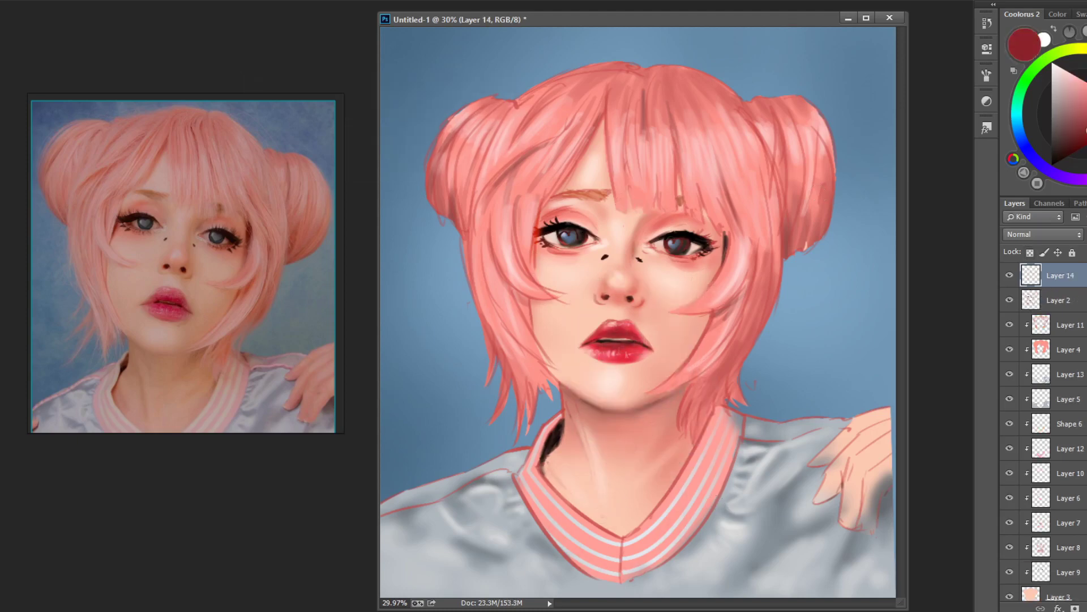
key("ctrl+shift+alt+e")
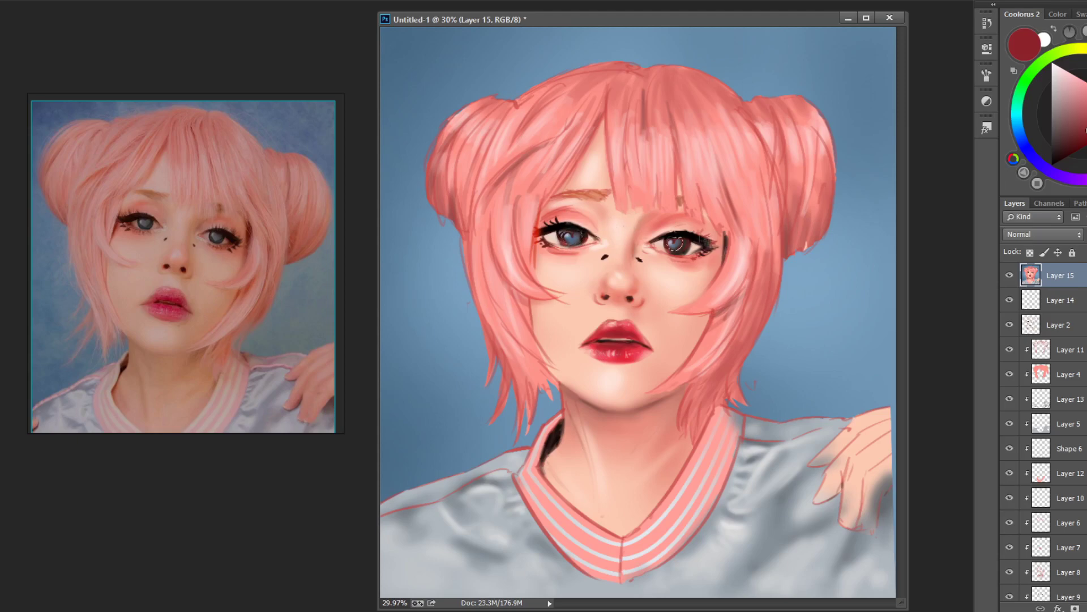
Zoom in on the face to sample dark red-brown, skin pink and the lip red.
scroll(675, 243, "up", 2)
left_click(679, 249, "alt")
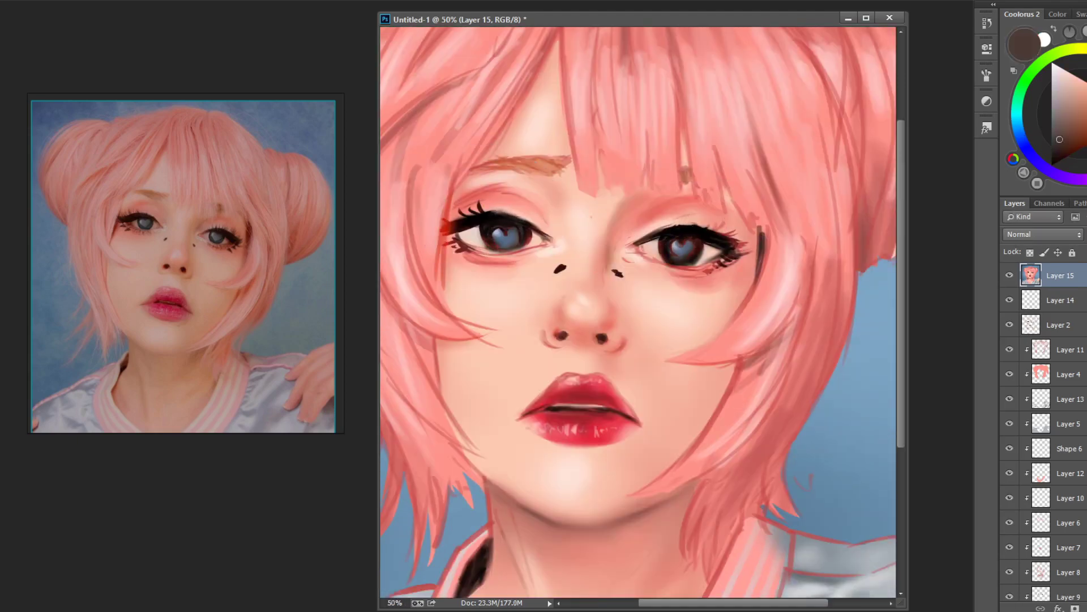
left_click(591, 409, "alt")
left_click(530, 403, "alt")
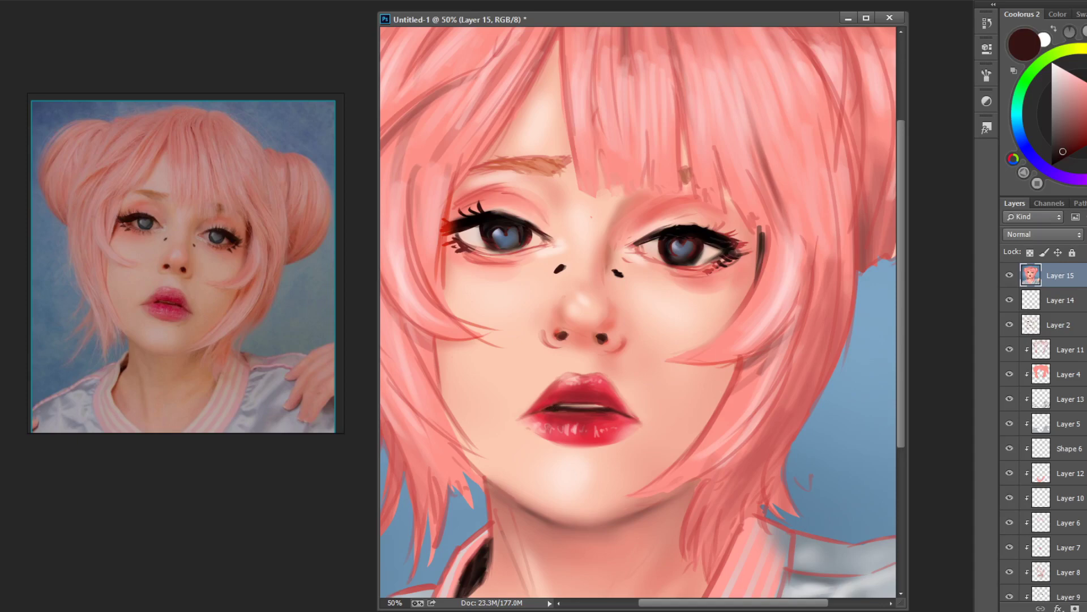
left_click(569, 389, "alt")
scroll(669, 415, "down", 3)
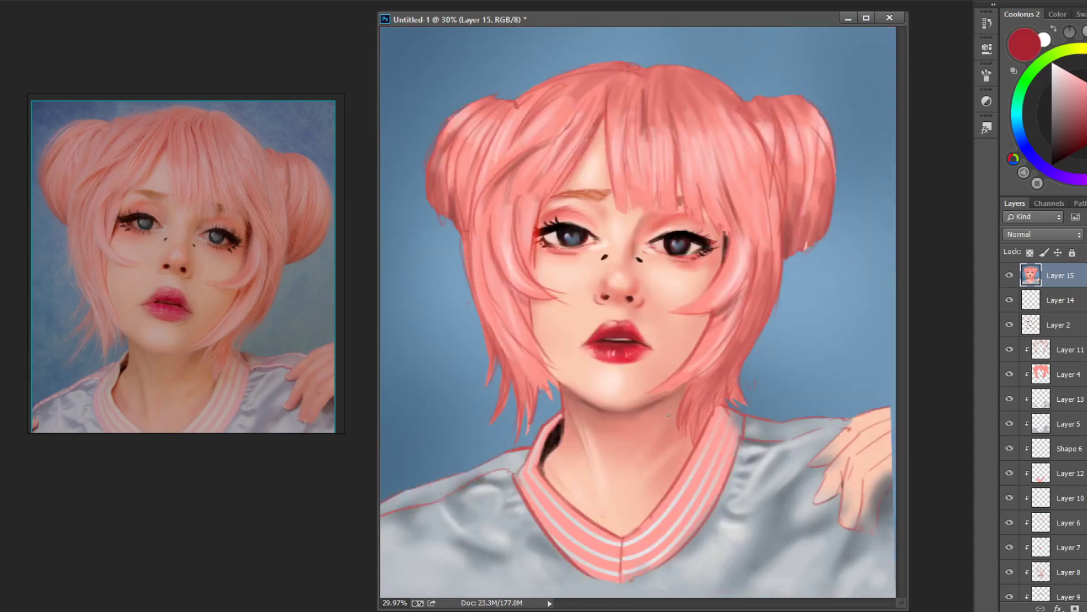
Nudge the lips slightly into place and stamp a merged copy of the painting.
left_click_drag(645, 314, 634, 343)
key("ctrl+d")
key("ctrl+alt+shift+e")
right_click(712, 378)
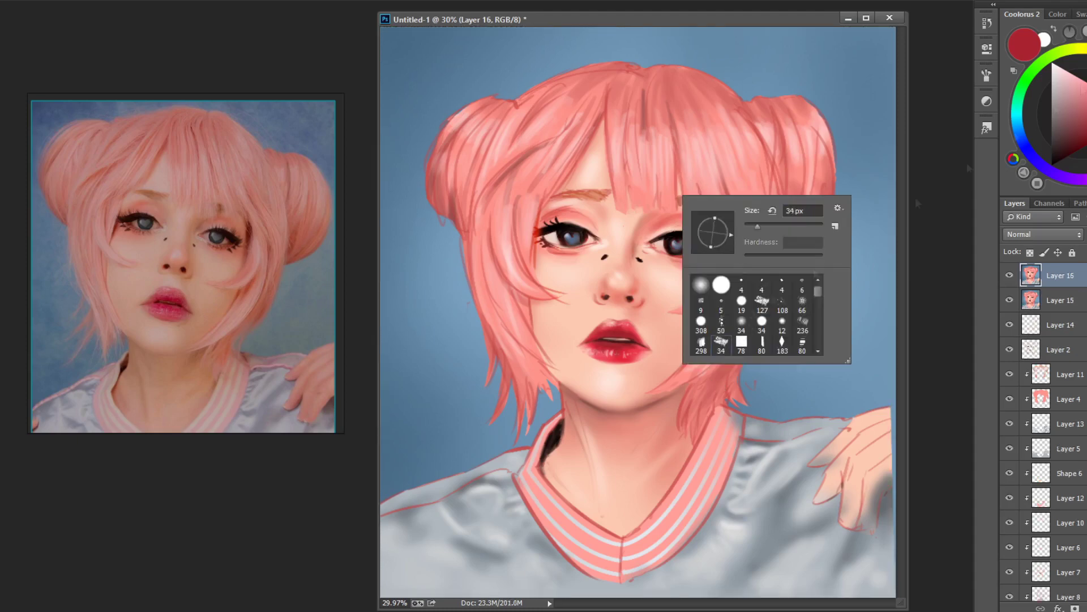
key("Escape")
Retouch both hair bun edges in light pink and smooth the hand on the shoulder.
left_click(766, 209, "alt")
left_click_drag(478, 167, 499, 100)
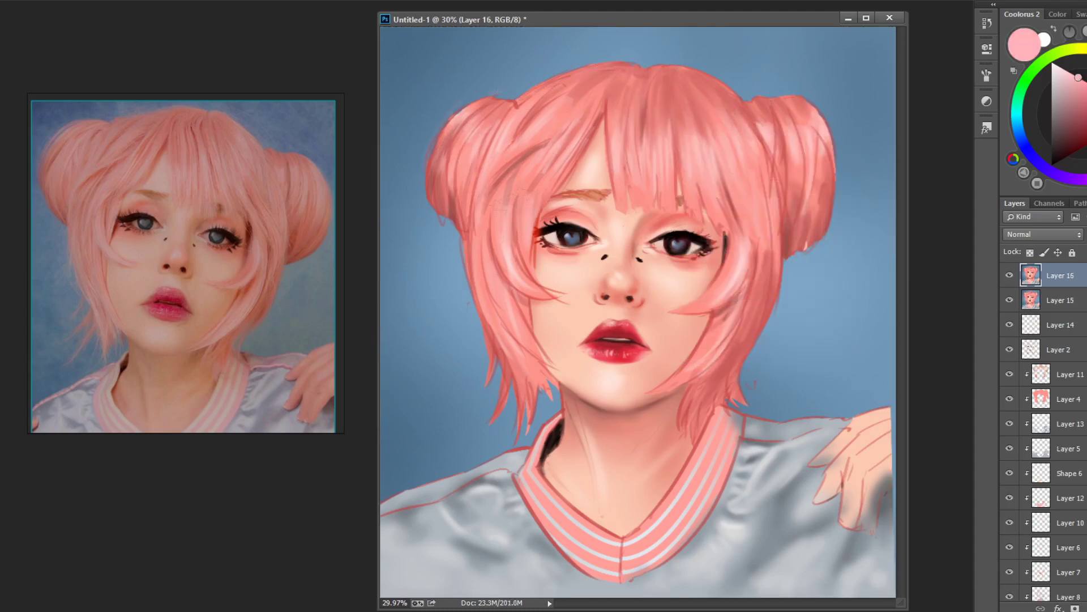
left_click_drag(822, 129, 819, 168)
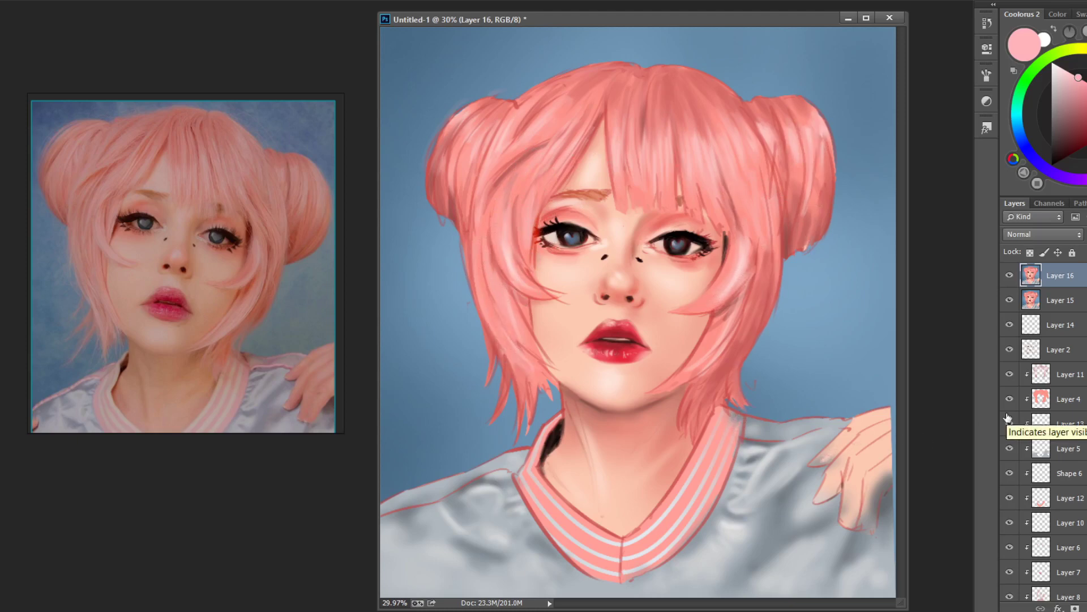
key("ctrl+e")
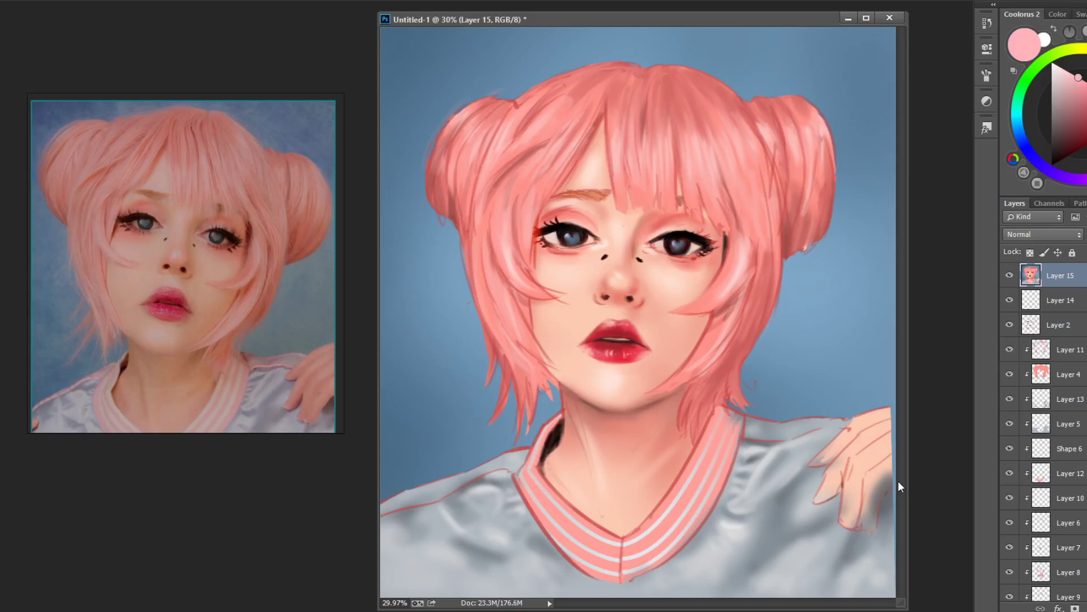
left_click_drag(840, 448, 846, 519)
left_click(1009, 399)
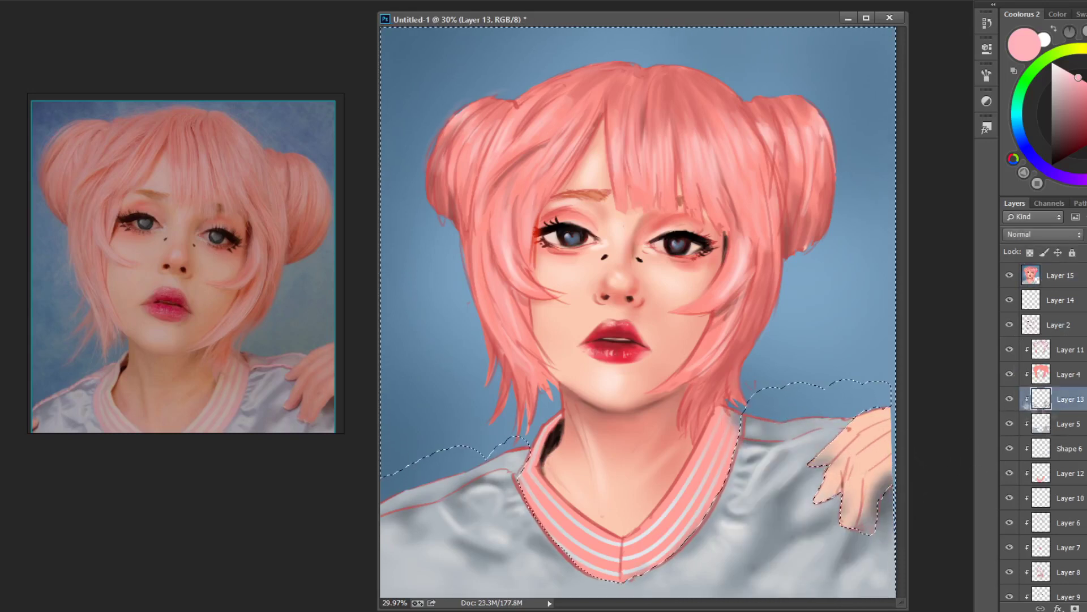
key("ctrl+d")
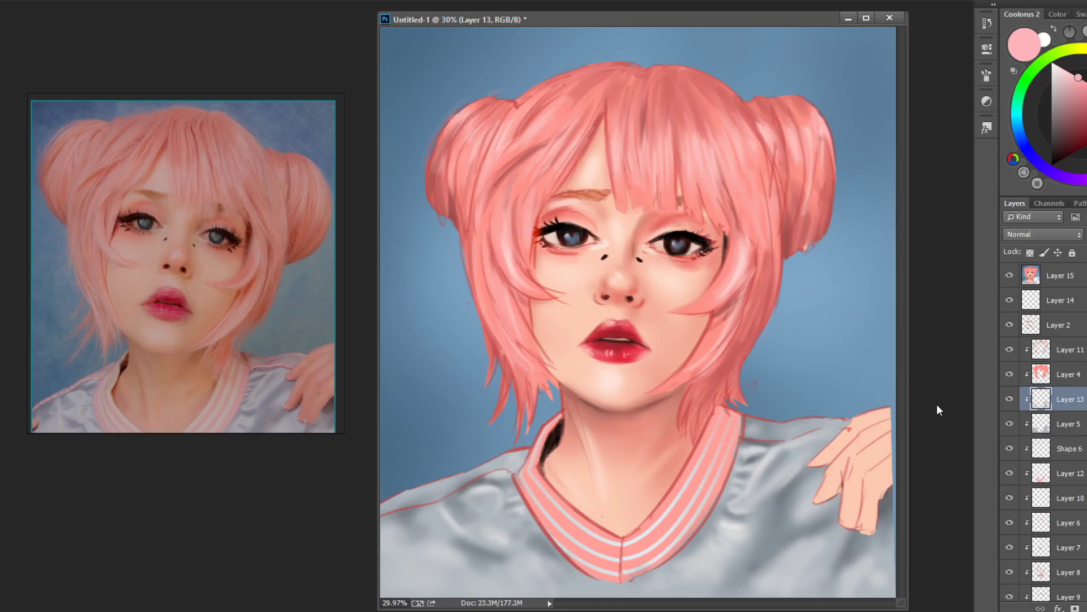
On a new layer, shade the hand's fingers with peach and darker tones.
key("ctrl+shift+alt+n")
right_click(699, 309)
left_click(689, 341, "alt")
mouse_move(815, 462)
left_mouse_down()
mouse_move(849, 442)
mouse_move(844, 524)
left_mouse_up()
mouse_move(886, 456)
left_mouse_down()
mouse_move(850, 521)
mouse_move(864, 533)
left_mouse_up()
left_click_drag(892, 476, 884, 488)
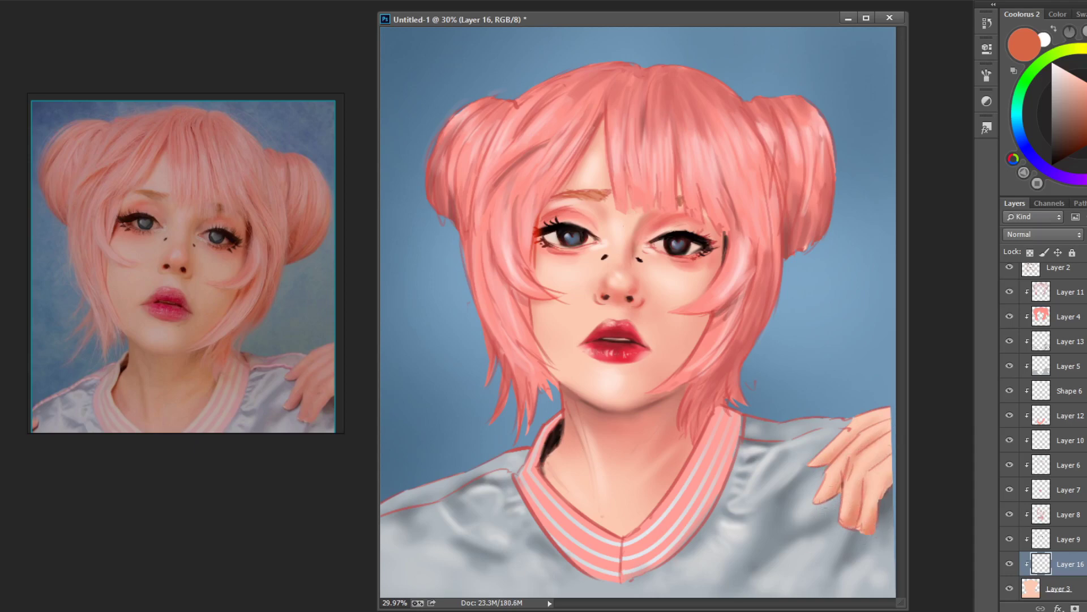
left_click_drag(884, 430, 843, 482)
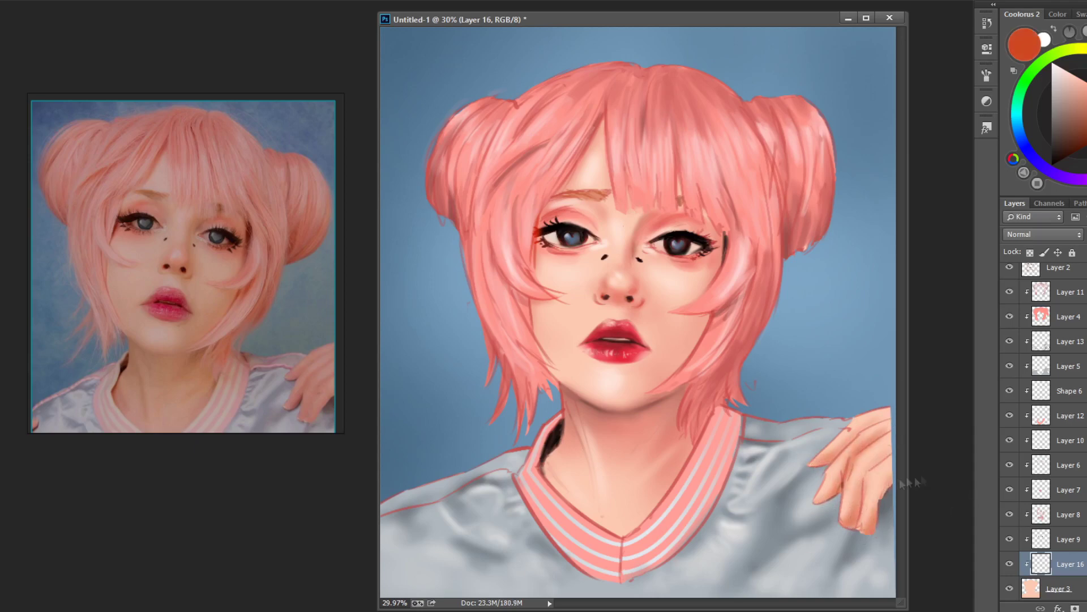
scroll(1054, 396, "up", 3)
left_click(1061, 275)
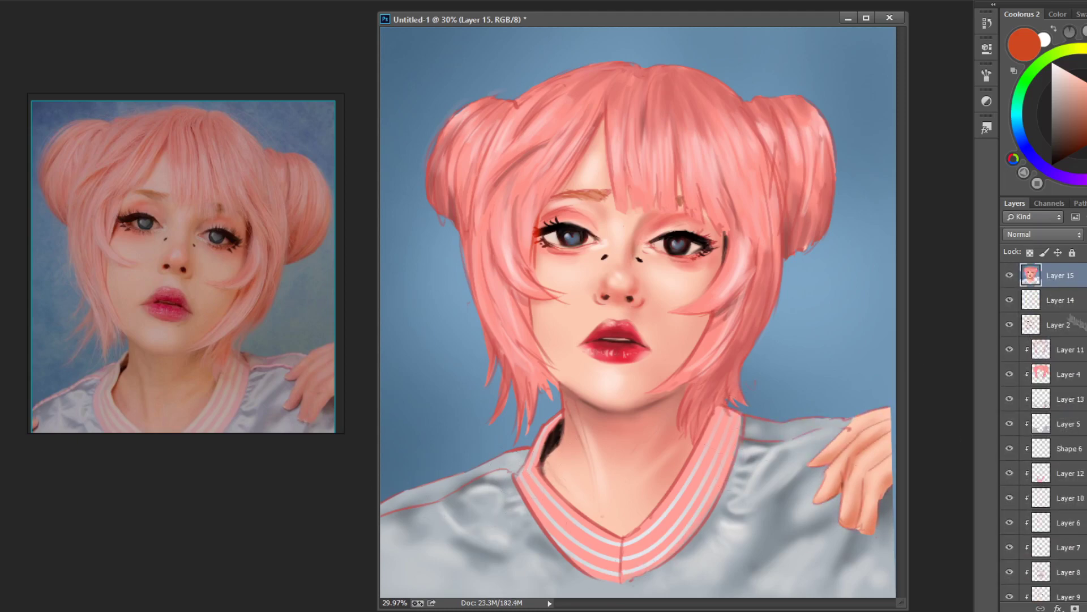
Trace a light pink outline along the shirt collar on Layer 2.
left_click(1065, 331)
left_click(734, 443, "alt")
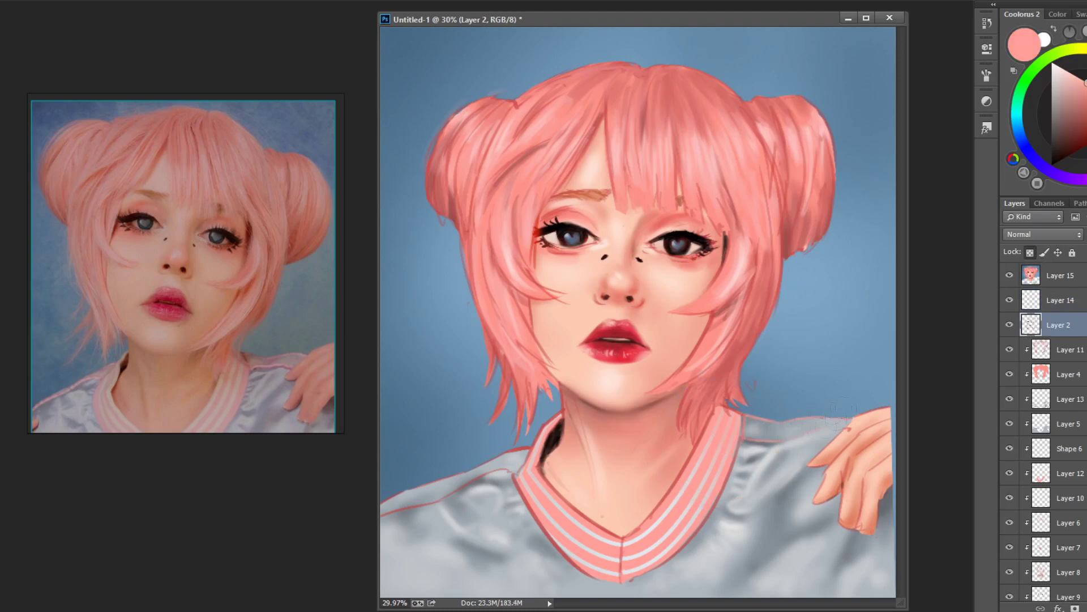
mouse_move(736, 460)
left_mouse_down()
mouse_move(621, 579)
mouse_move(383, 513)
left_mouse_up()
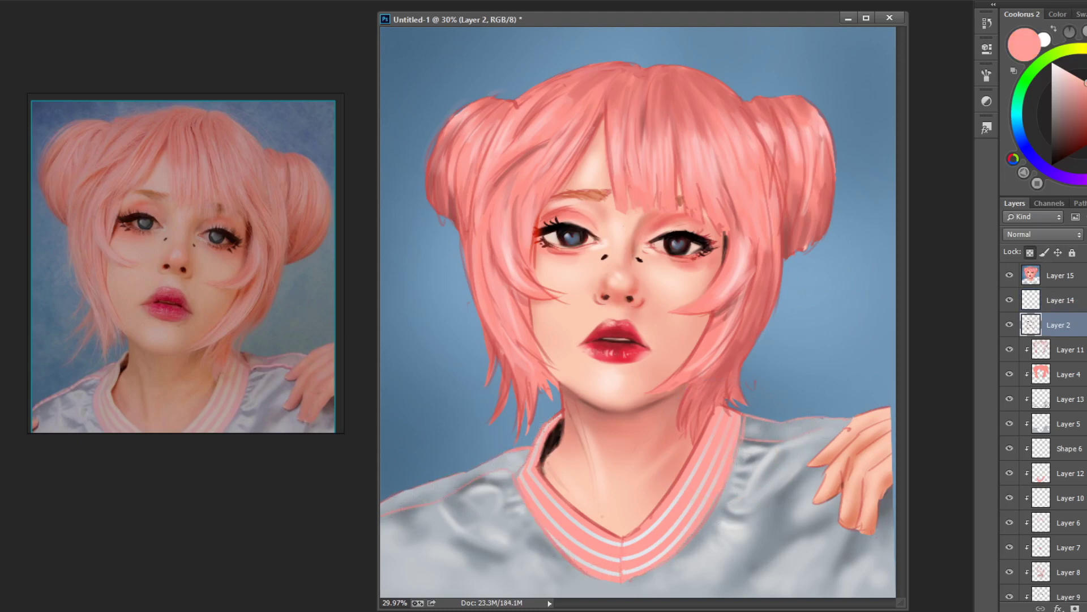
left_click(688, 484, "alt")
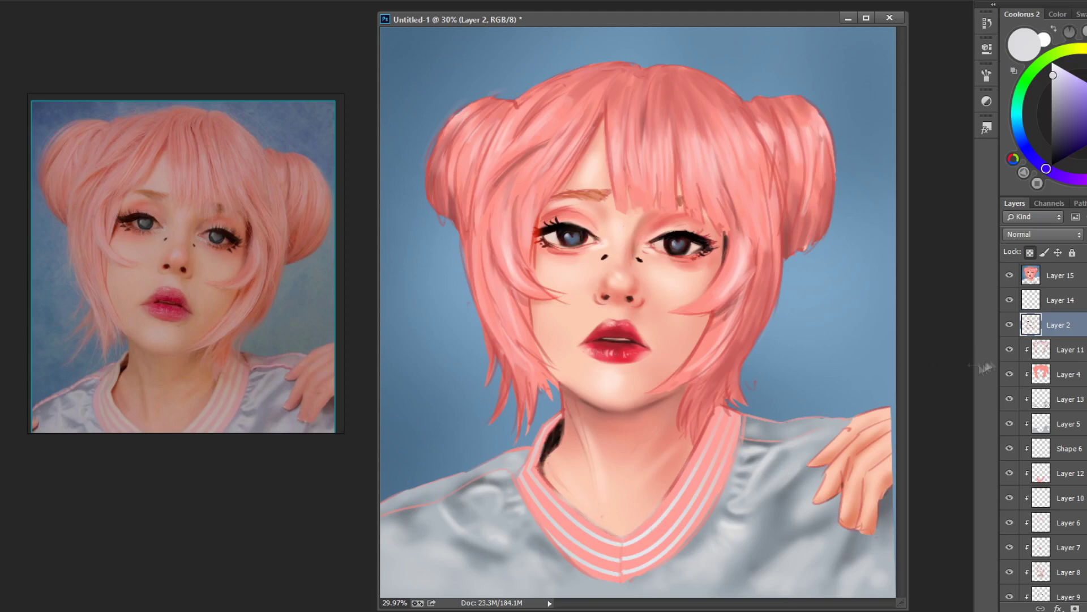
left_click(1062, 276)
Stamp merged copies of the painting, mirror the canvas to check proportions, and open Liquify.
key("ctrl+shift+alt+e")
left_click(610, 440, "alt")
left_click_drag(1078, 115, 1086, 117)
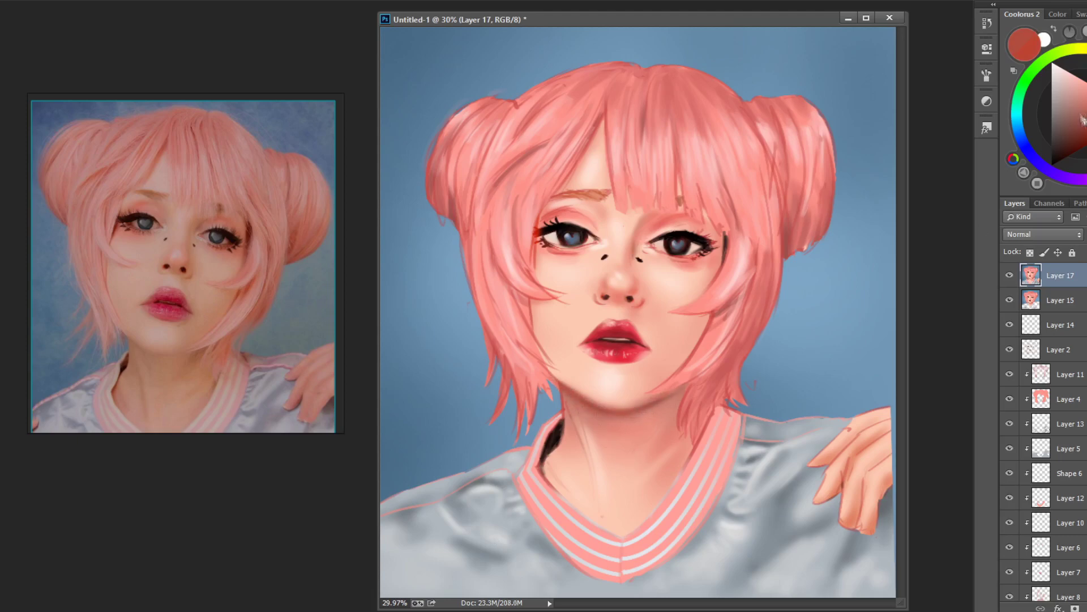
left_click_drag(1082, 119, 1086, 112)
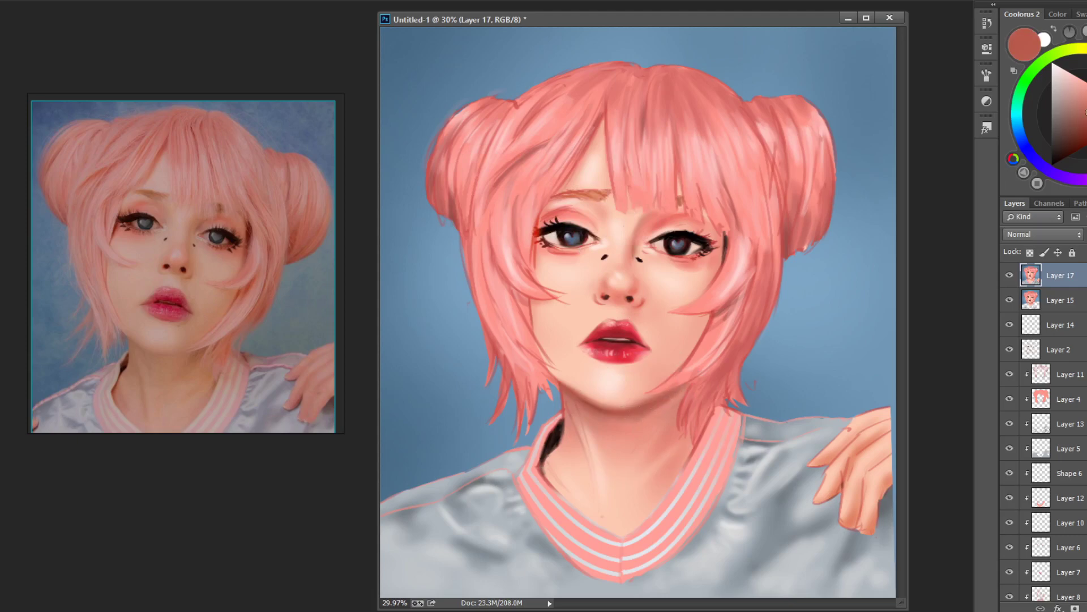
left_click(604, 401, "alt")
left_click(649, 408, "alt")
key("ctrl+h")
key("ctrl+h")
key("ctrl+shift+alt+e")
left_click(170, 88)
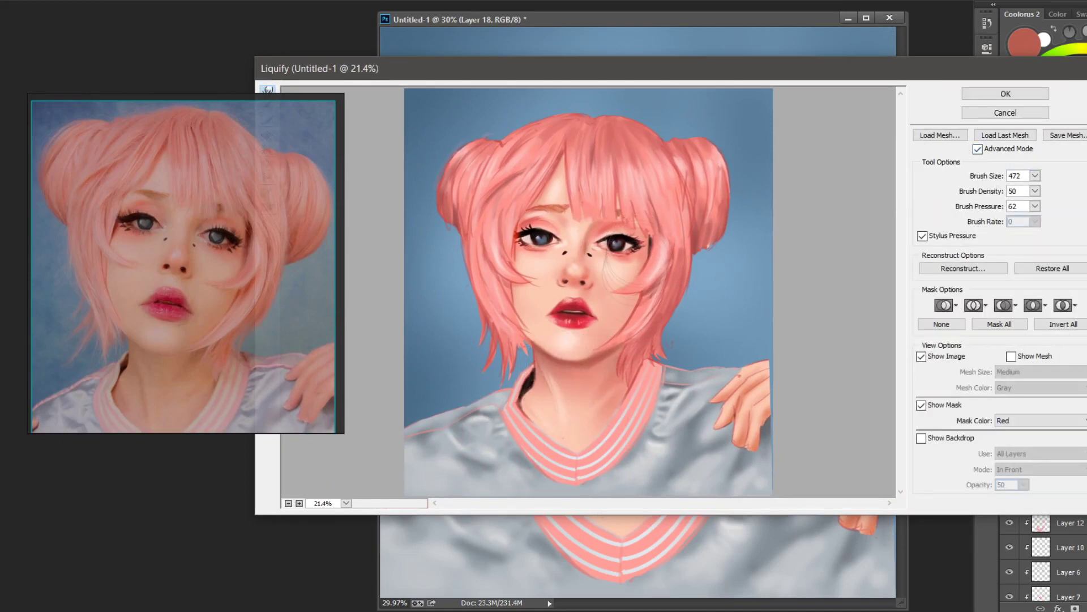
Shrink the Liquify brush, commit the face and jawline reshaping, and mirror the canvas to check.
key("bracketleft")
key("bracketleft")
key("bracketleft")
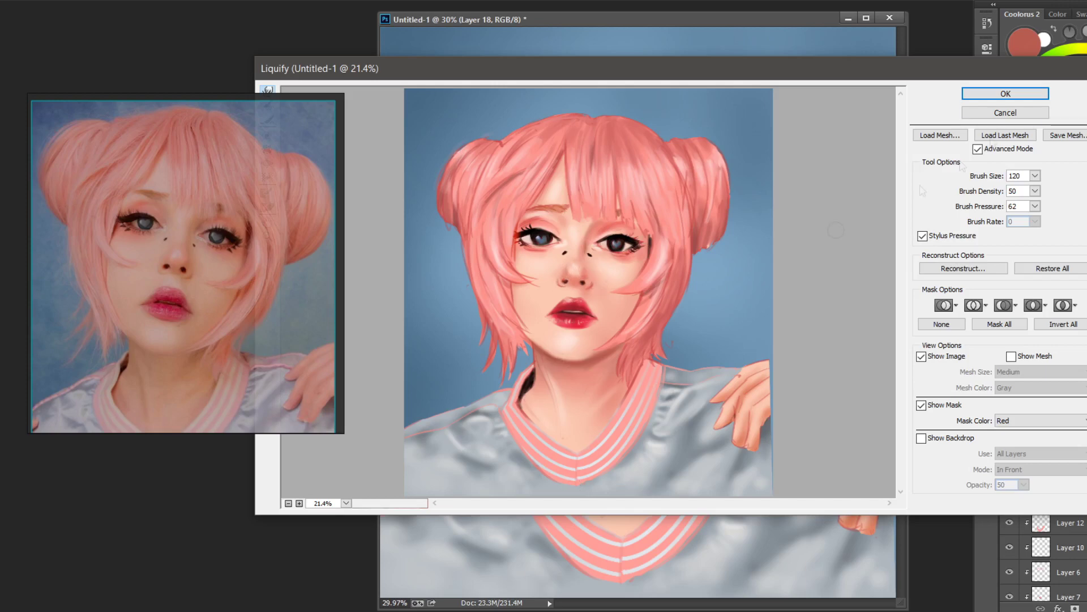
key("Return")
key("ctrl+alt+h")
key("ctrl+alt+h")
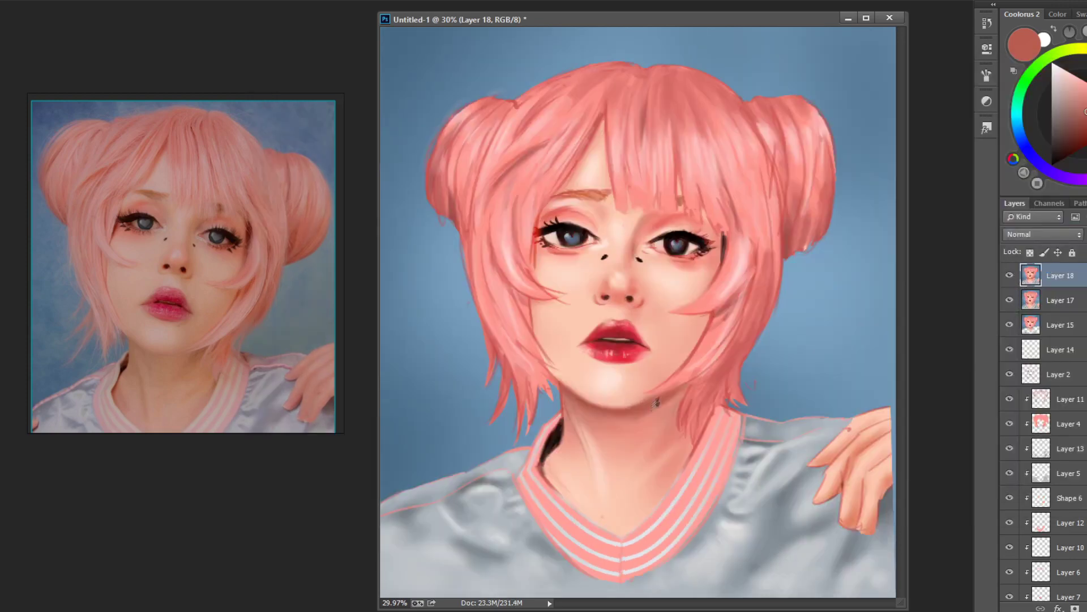
Sample neck and hair tones and brighten the pink hair strands beside the neck.
left_click(591, 447, "alt")
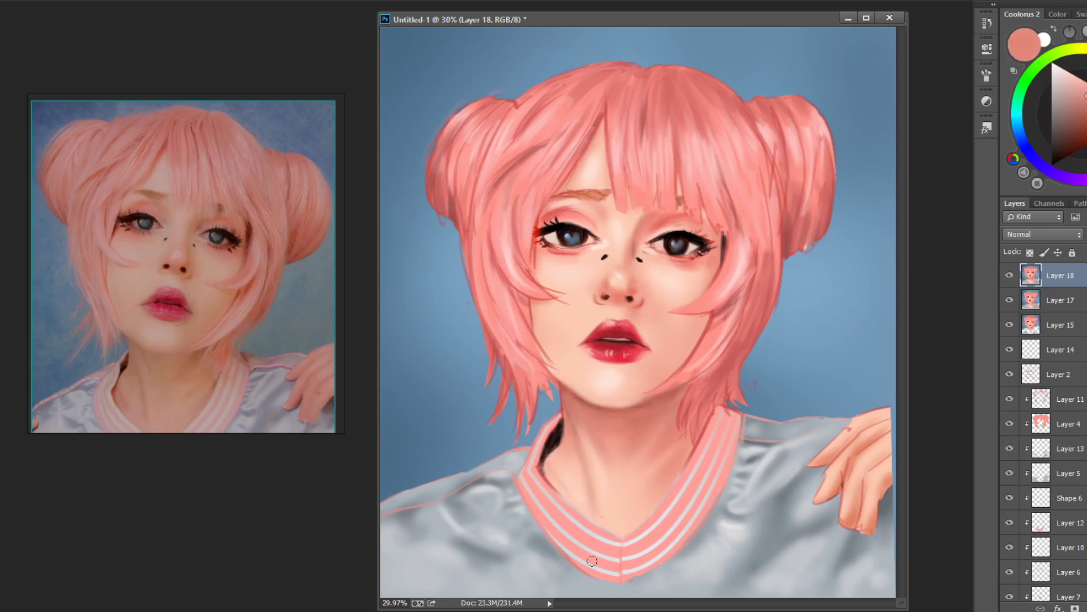
left_click(635, 430, "alt")
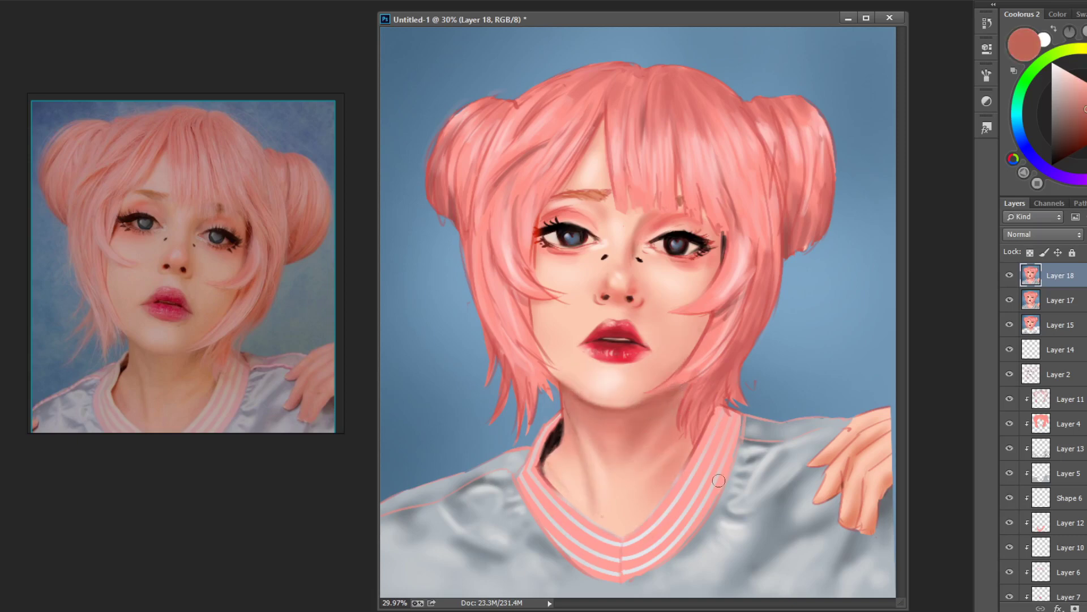
left_click(570, 457, "alt")
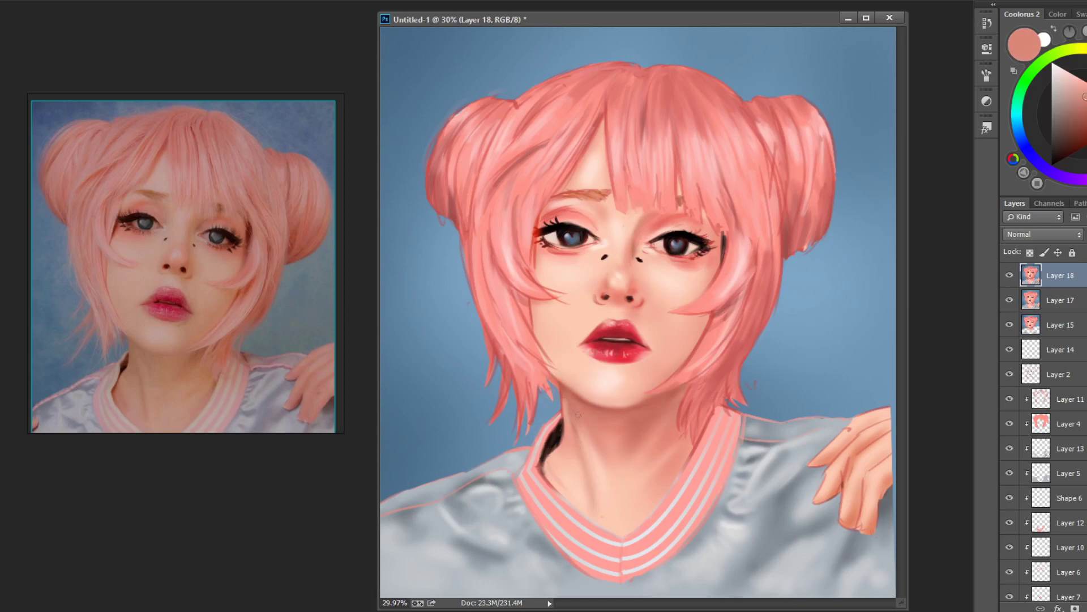
left_click(555, 401, "alt")
left_click(715, 352, "alt")
left_click(743, 267, "alt")
right_click(712, 356)
key("Escape")
left_click_drag(705, 373, 684, 420)
left_click_drag(725, 320, 696, 368)
left_click(661, 404, "alt")
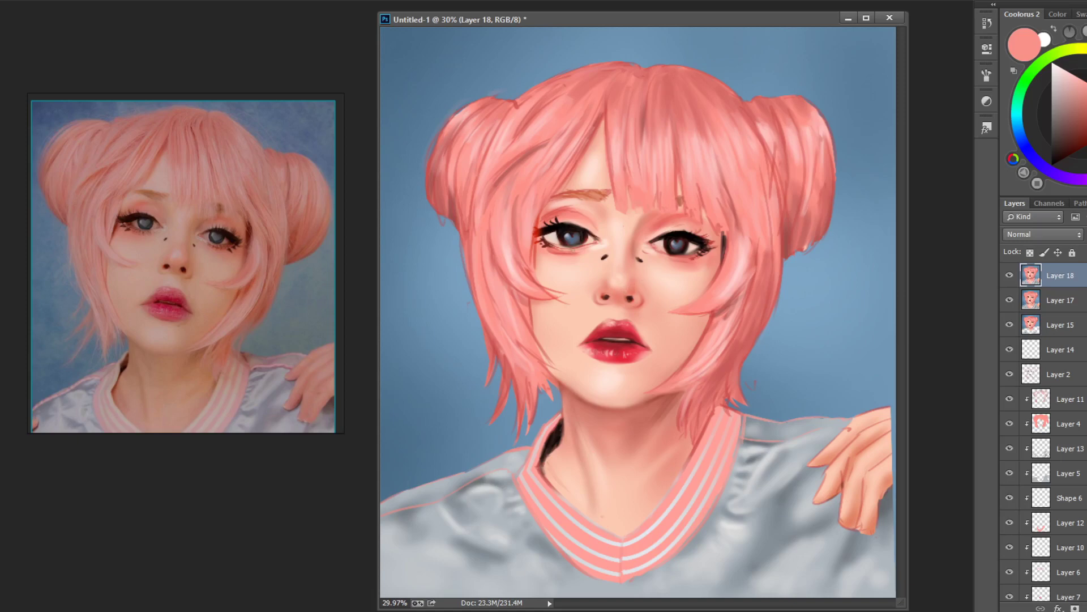
Lighten the skin under the right eye, the upper-left hair strands and the left bun edge.
left_click_drag(657, 250, 675, 257)
left_click_drag(538, 420, 537, 381)
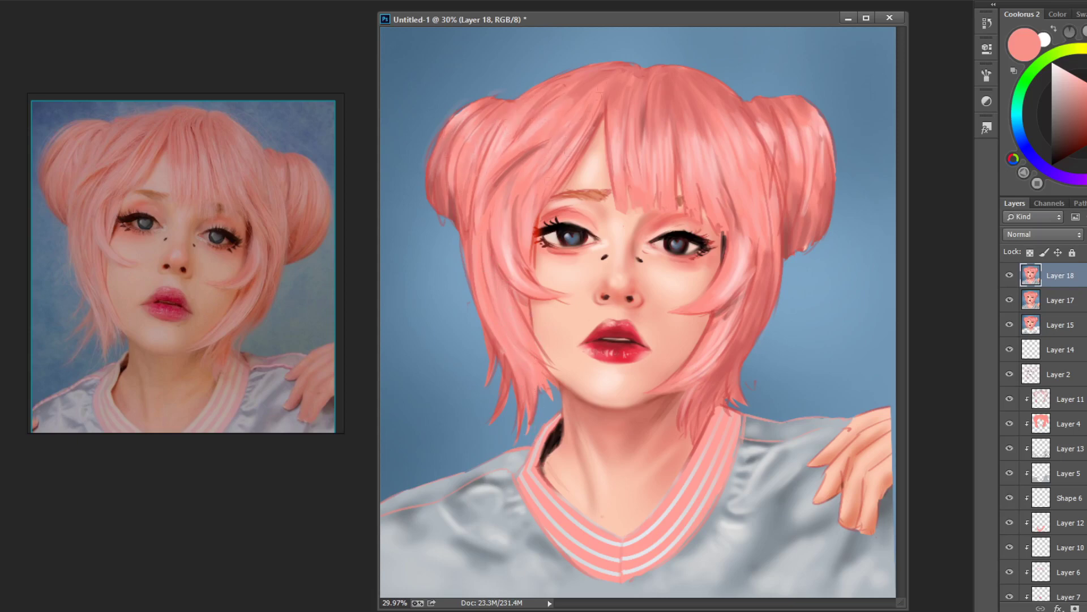
left_click_drag(529, 150, 518, 164)
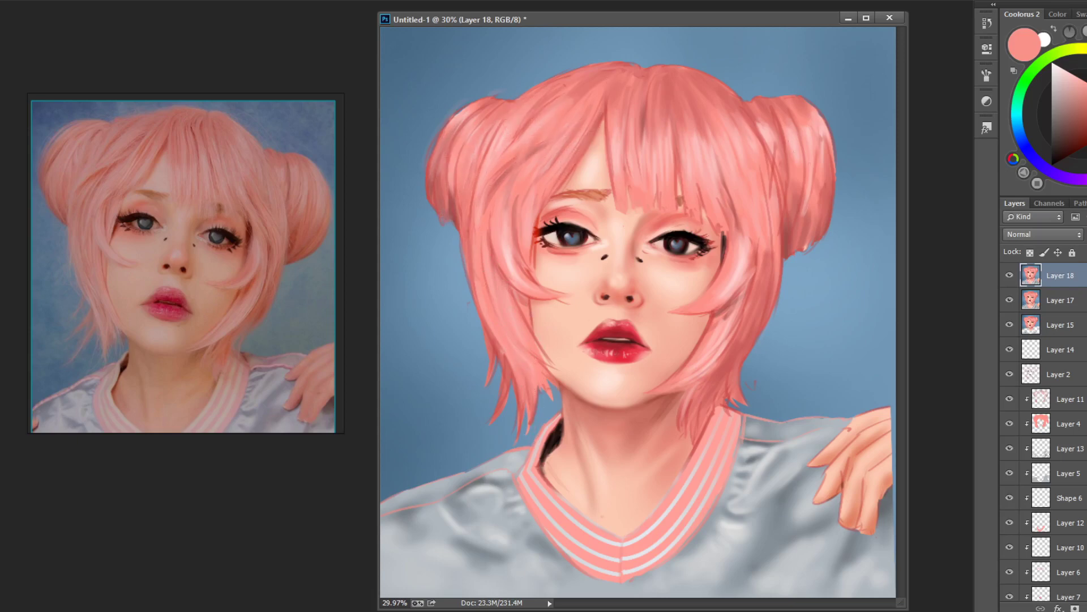
left_click_drag(463, 108, 440, 128)
left_click_drag(536, 219, 532, 272)
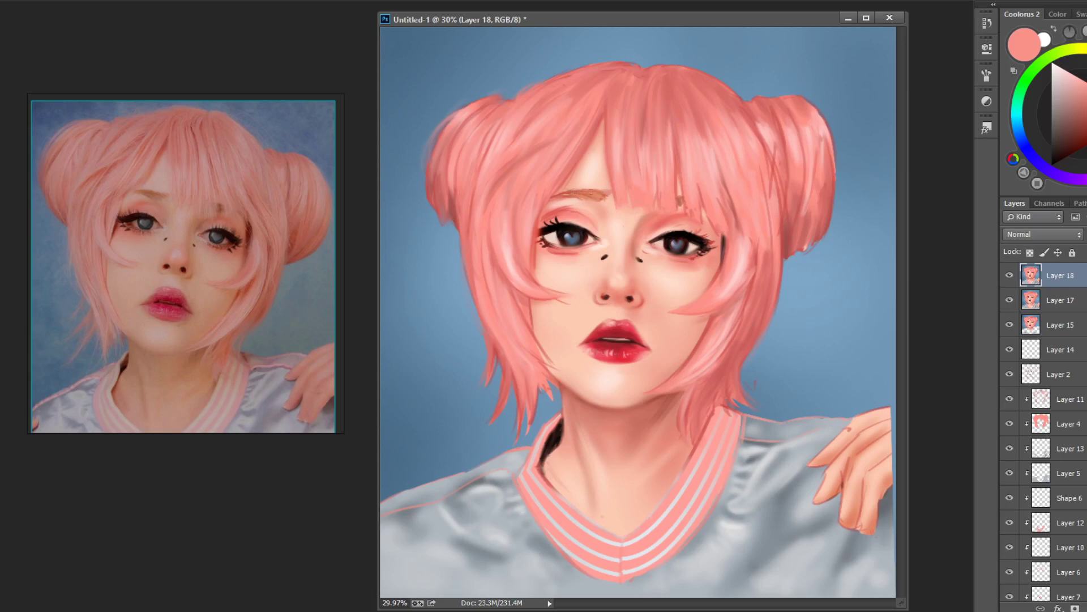
Blend and smooth the right hair bun down to the jaw edge.
mouse_move(708, 139)
left_mouse_down()
mouse_move(716, 181)
mouse_move(722, 165)
left_mouse_up()
left_click_drag(753, 124, 782, 216)
mouse_move(793, 130)
left_mouse_down()
mouse_move(807, 204)
mouse_move(742, 348)
left_mouse_up()
left_click_drag(754, 286, 719, 379)
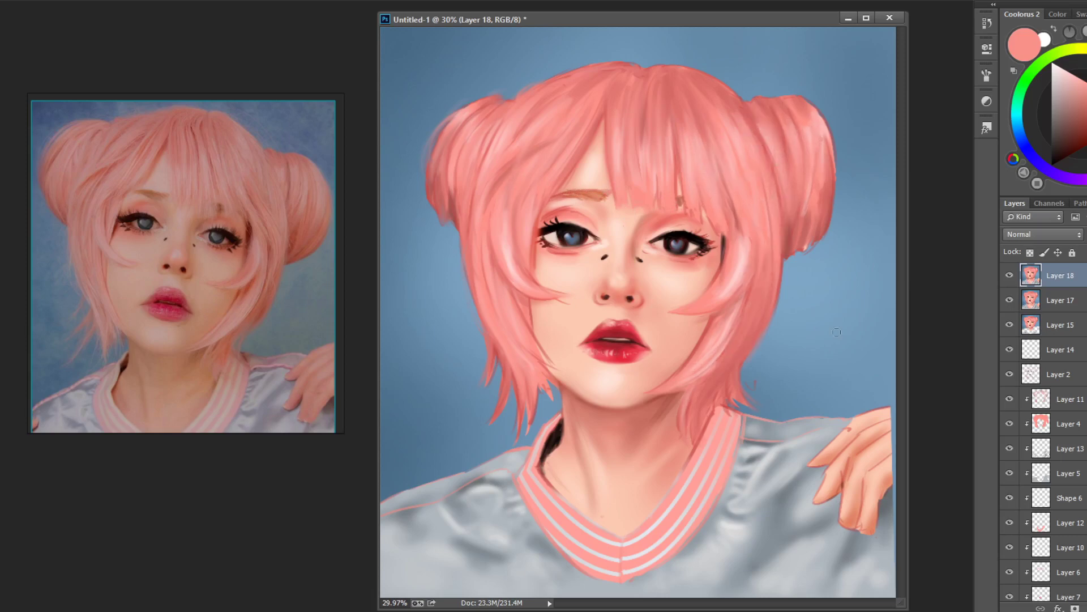
Highlight the hand's knuckles and top edge, and outline its fingers in dark reddish-brown.
left_click_drag(879, 499, 881, 516)
left_click_drag(844, 466, 842, 486)
left_click_drag(839, 435, 882, 407)
left_click_drag(1079, 123, 1064, 137)
left_click_drag(809, 465, 838, 470)
left_click_drag(815, 505, 832, 500)
left_click_drag(847, 480, 824, 505)
left_click_drag(894, 487, 892, 519)
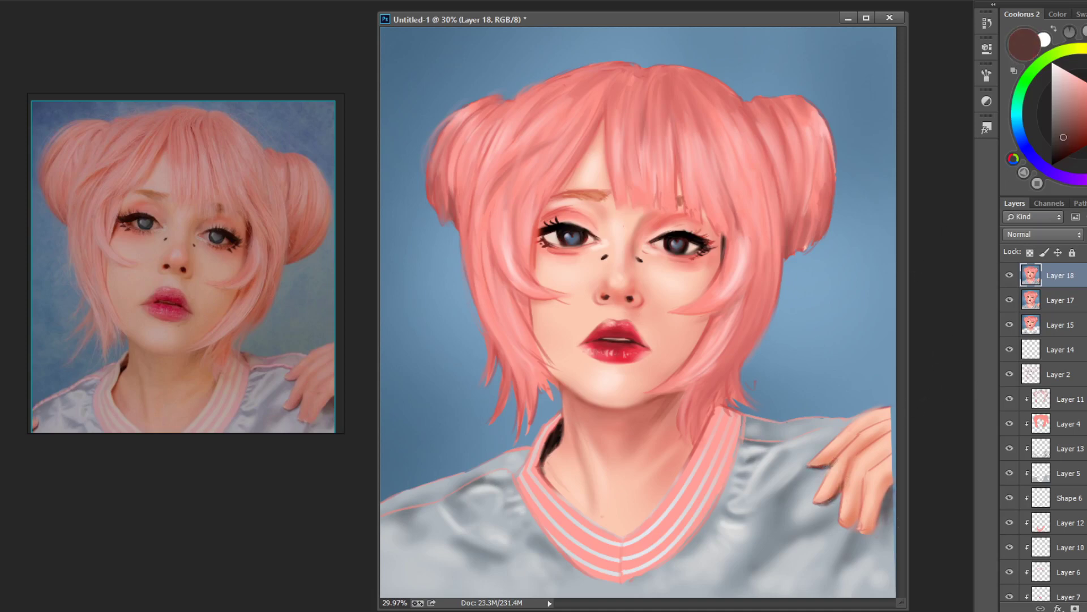
left_click(732, 428, "alt")
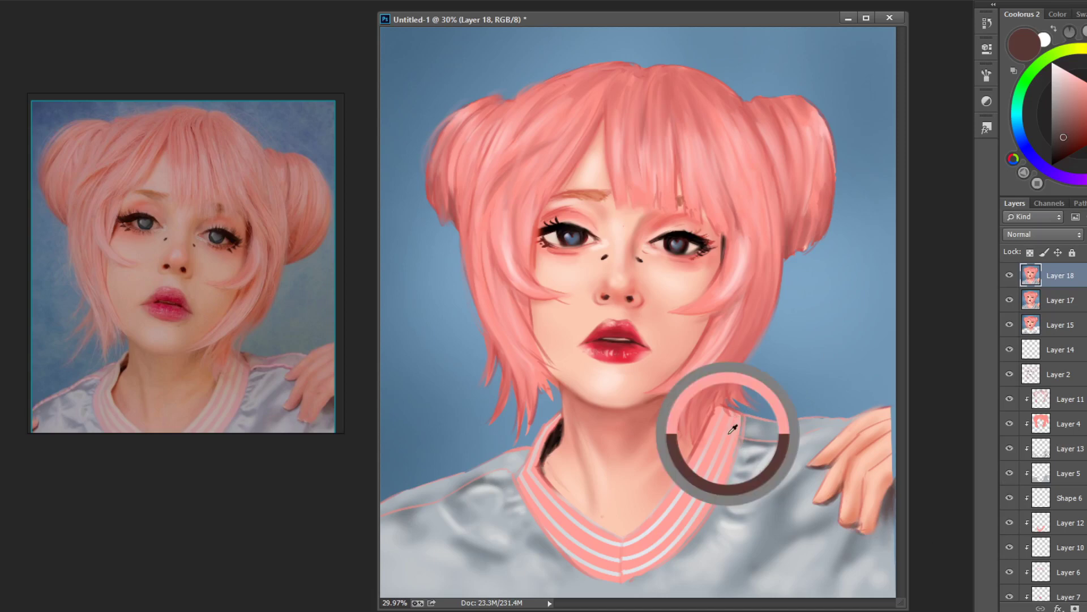
left_click(662, 391, "alt")
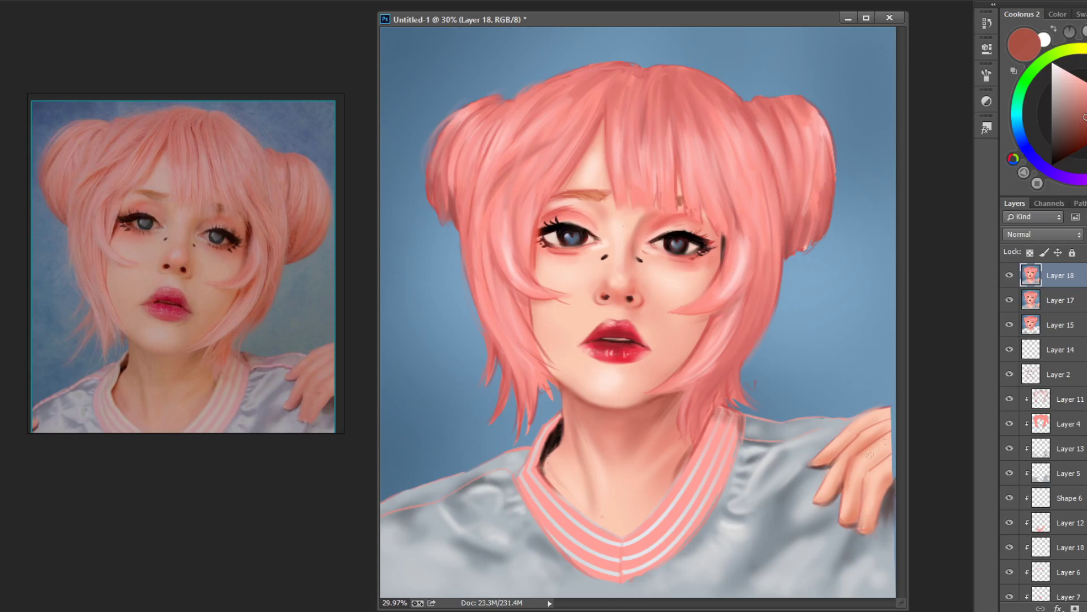
Paint out the hand on the right shoulder using sampled shirt grey and background blue.
left_click(886, 518, "alt")
mouse_move(883, 441)
left_mouse_down()
mouse_move(807, 457)
mouse_move(860, 481)
mouse_move(833, 470)
left_mouse_up()
left_click(883, 397, "alt")
left_click_drag(887, 413, 827, 414)
left_click_drag(886, 487, 804, 501)
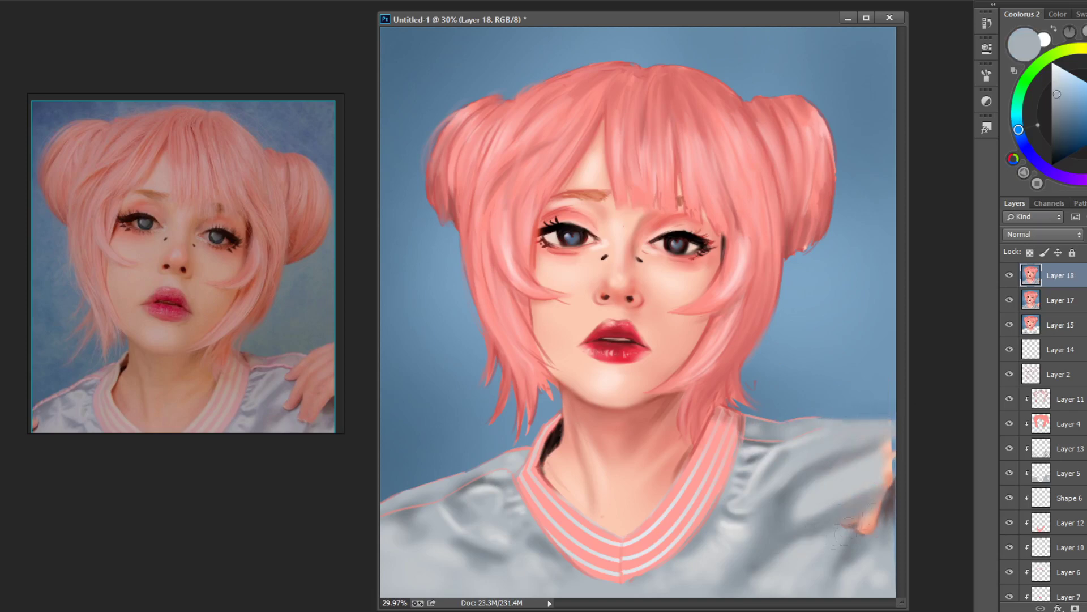
left_click(849, 498, "alt")
mouse_move(883, 473)
left_mouse_down()
mouse_move(871, 469)
mouse_move(889, 487)
left_mouse_up()
left_click(872, 470, "alt")
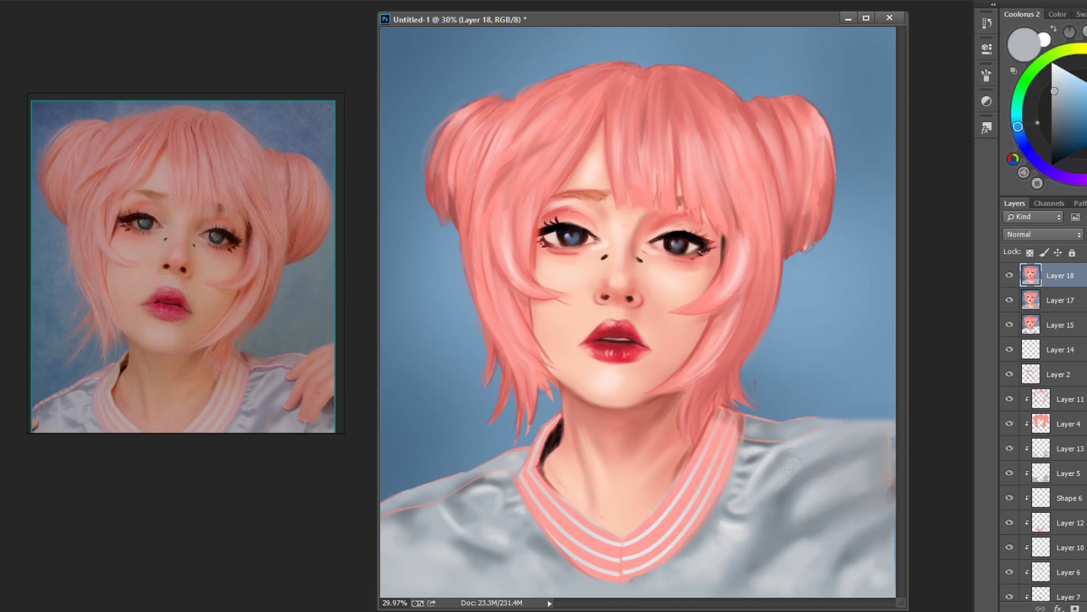
left_click(882, 469, "alt")
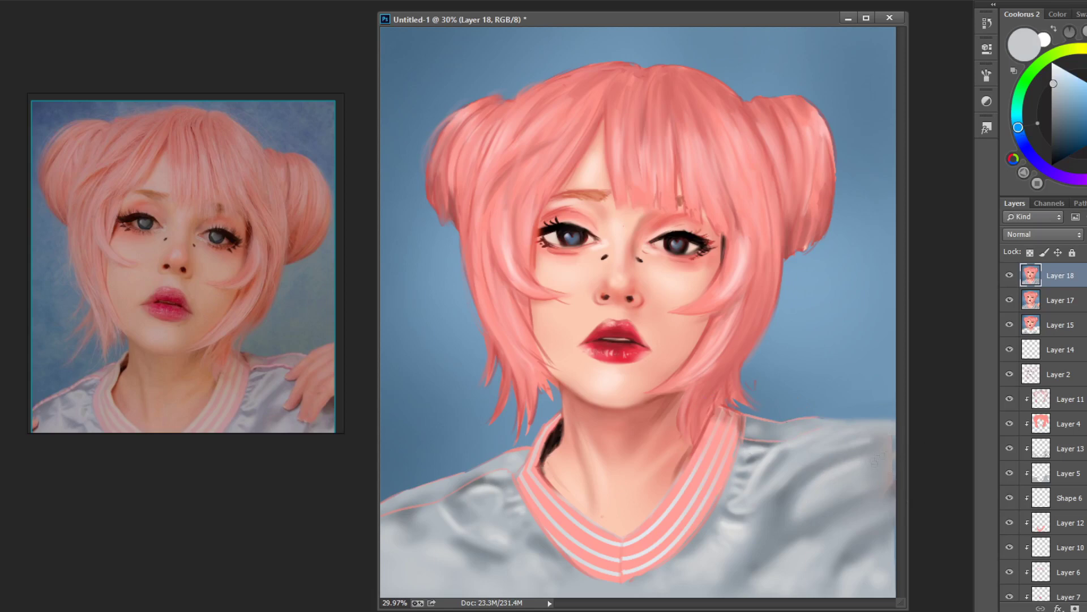
left_click(798, 547, "alt")
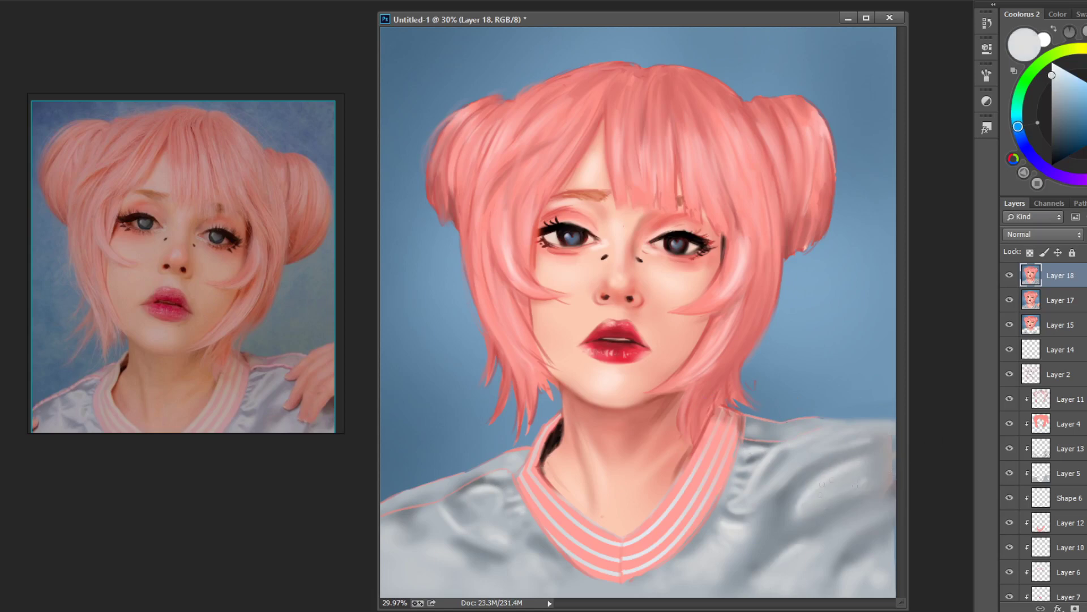
Add pink and very light pink strokes along the shirt's upper edge and shoulders.
right_click(748, 416)
left_click(748, 424, "alt")
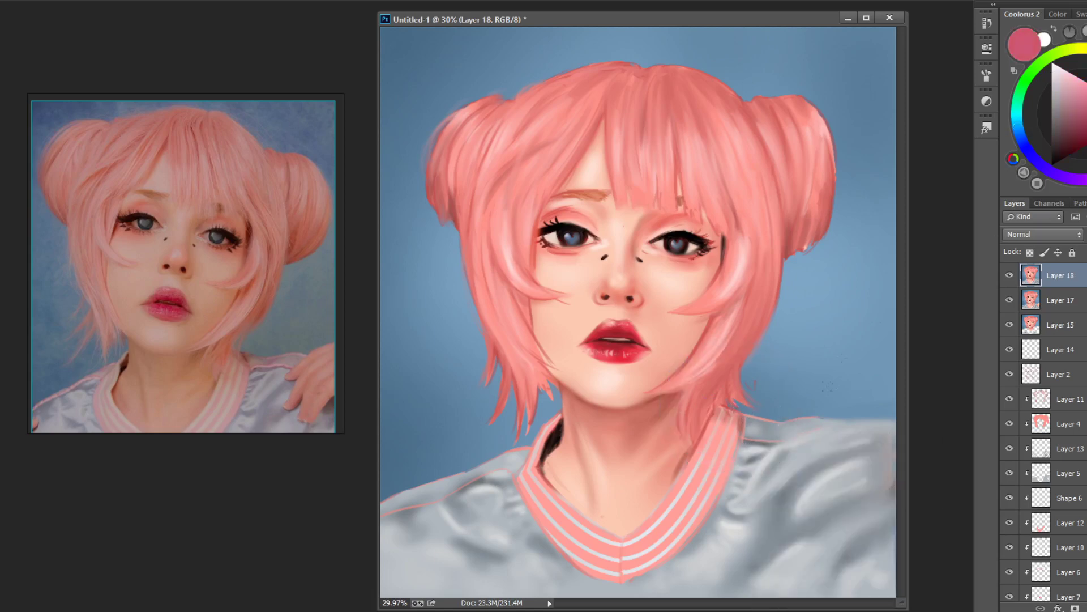
left_click(815, 391, "alt")
left_click_drag(838, 421, 894, 418)
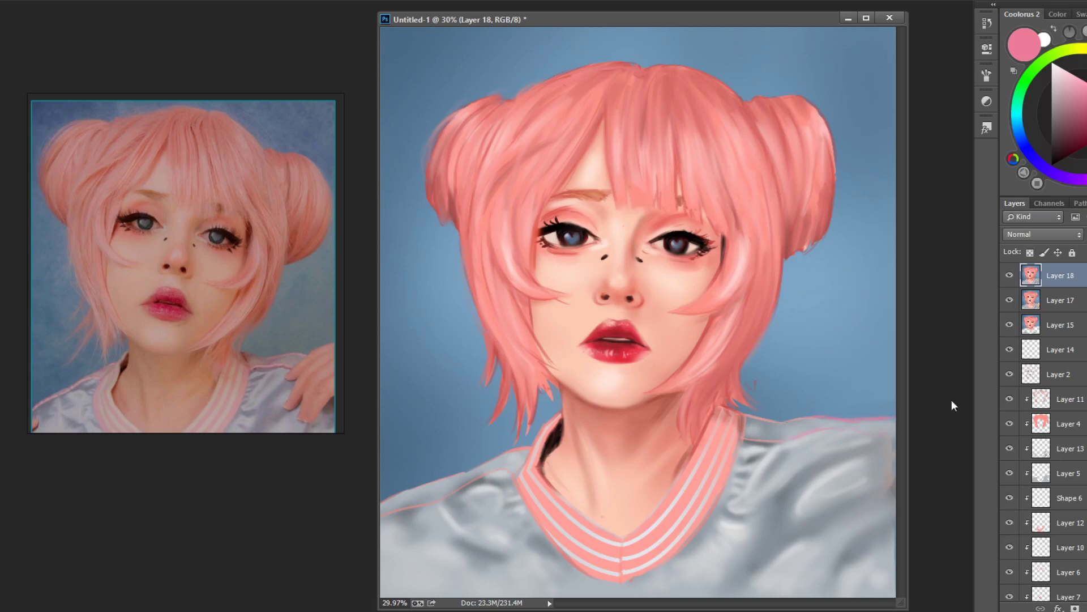
left_click(821, 430, "alt")
left_click_drag(380, 512, 522, 464)
left_click_drag(739, 440, 769, 437)
Outline the shoulder edge and both collar edges in dark maroon.
left_click(752, 427, "alt")
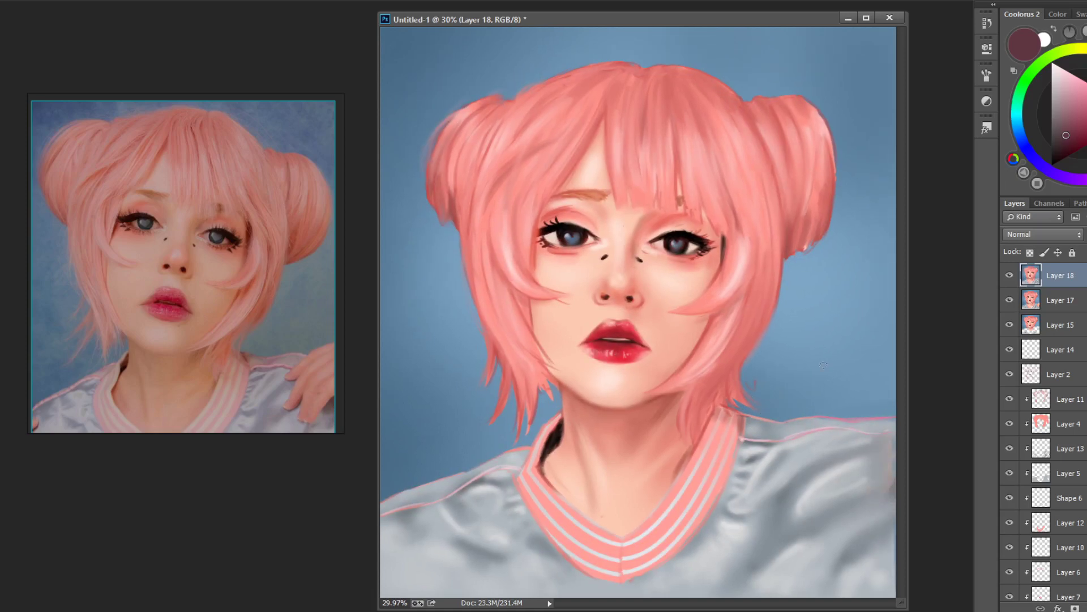
left_click_drag(747, 420, 804, 420)
mouse_move(743, 433)
left_mouse_down()
mouse_move(715, 510)
mouse_move(680, 549)
left_mouse_up()
left_click_drag(543, 478, 607, 533)
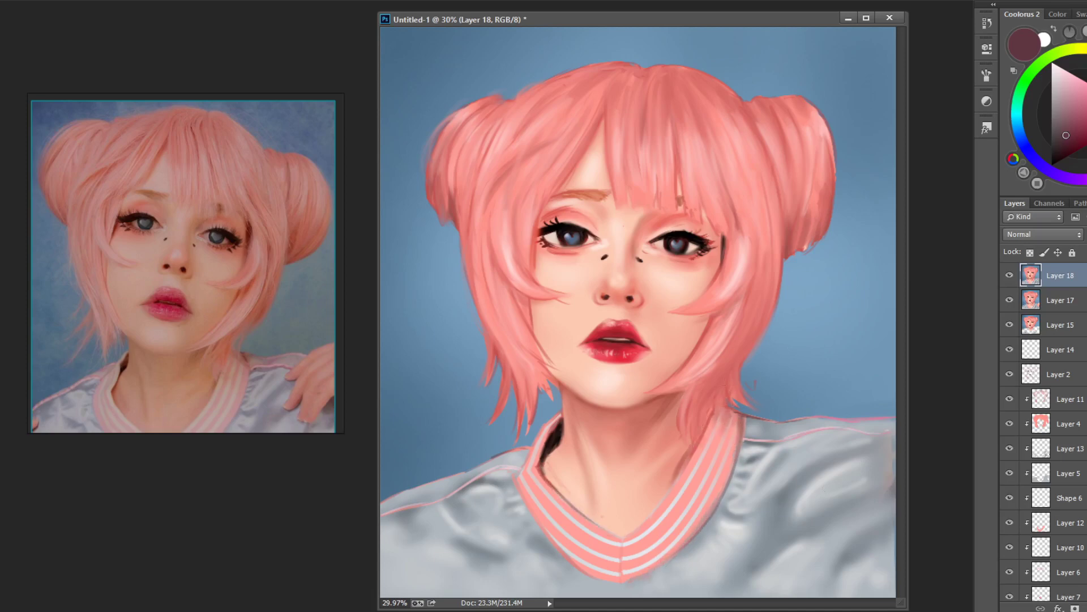
Crop a sliver off the canvas's right edge and stamp a merged copy of the painting.
key("c")
left_click_drag(862, 311, 838, 312)
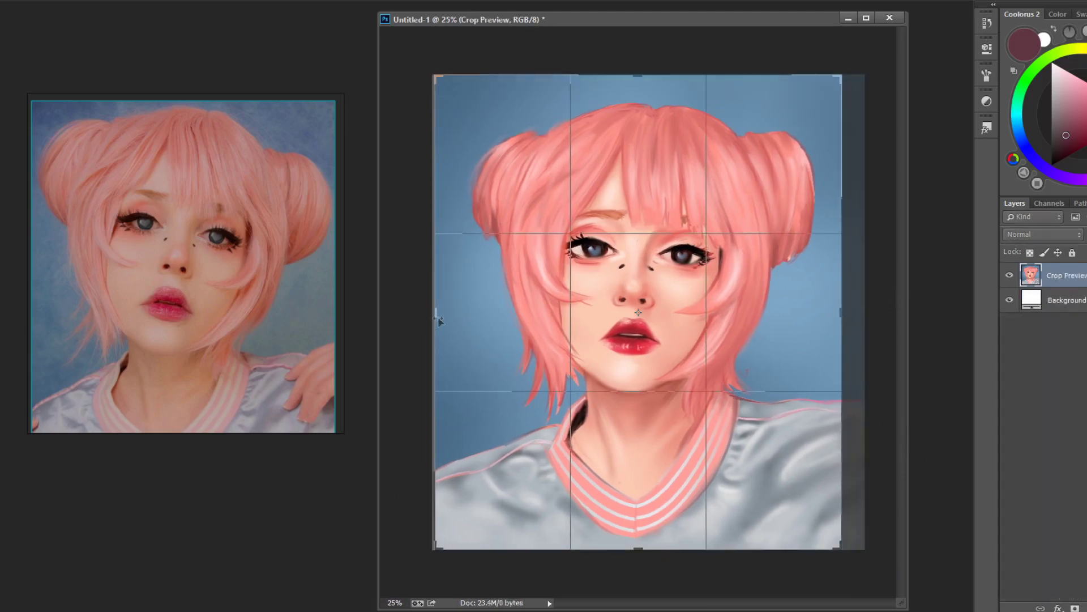
key("Return")
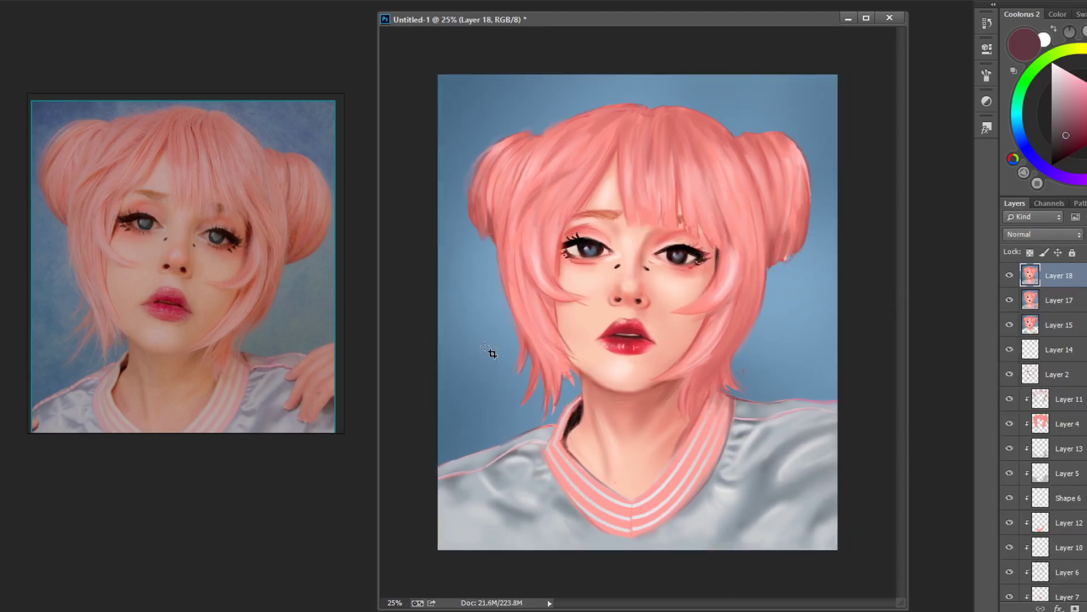
key("ctrl+alt+shift+e")
On a new layer, paint dark red strands through the left, upper and right-side hair.
key("ctrl+shift+n")
key("Return")
key("b")
right_click(598, 249)
left_click(623, 343, "alt")
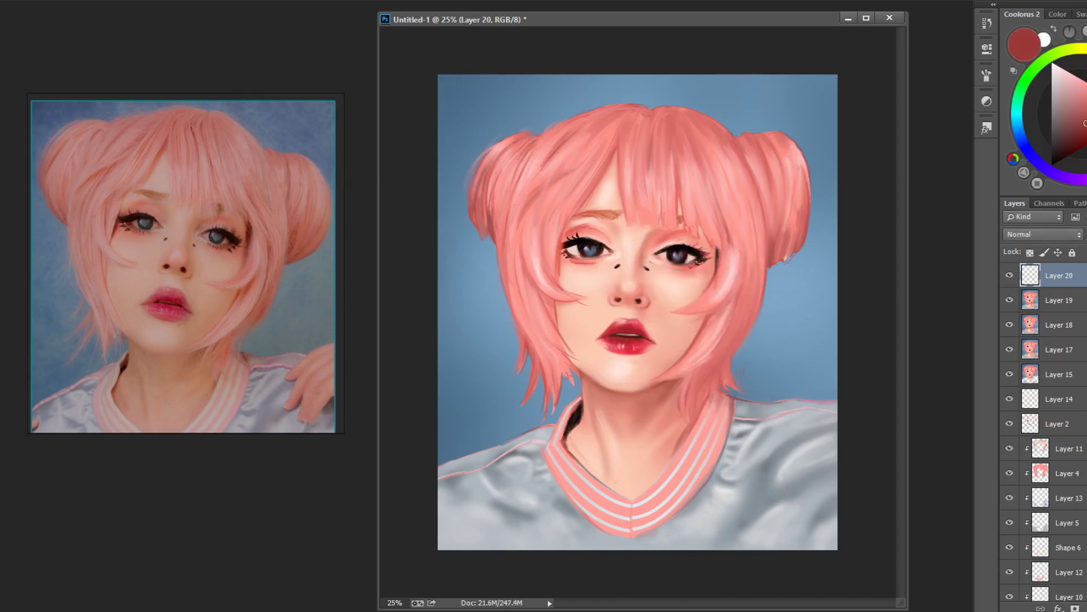
mouse_move(538, 189)
left_mouse_down()
mouse_move(577, 163)
mouse_move(575, 187)
left_mouse_up()
left_click_drag(545, 226, 535, 371)
mouse_move(623, 122)
left_mouse_down()
mouse_move(622, 156)
mouse_move(643, 197)
left_mouse_up()
left_click_drag(654, 130, 653, 190)
mouse_move(666, 129)
left_mouse_down()
mouse_move(664, 184)
mouse_move(683, 203)
left_mouse_up()
left_click_drag(693, 140, 691, 195)
left_click_drag(722, 246, 718, 277)
left_click_drag(723, 207, 721, 238)
Add more dark red strands to the right lock, right bun, upper and left hair.
mouse_move(734, 297)
left_mouse_down()
mouse_move(709, 318)
mouse_move(703, 371)
left_mouse_up()
left_click_drag(732, 320, 689, 373)
left_click_drag(718, 350, 691, 396)
left_click_drag(770, 222, 768, 251)
mouse_move(792, 168)
left_mouse_down()
mouse_move(782, 241)
mouse_move(790, 258)
mouse_move(767, 196)
left_mouse_up()
left_click_drag(768, 149, 762, 187)
left_click_drag(637, 113, 620, 132)
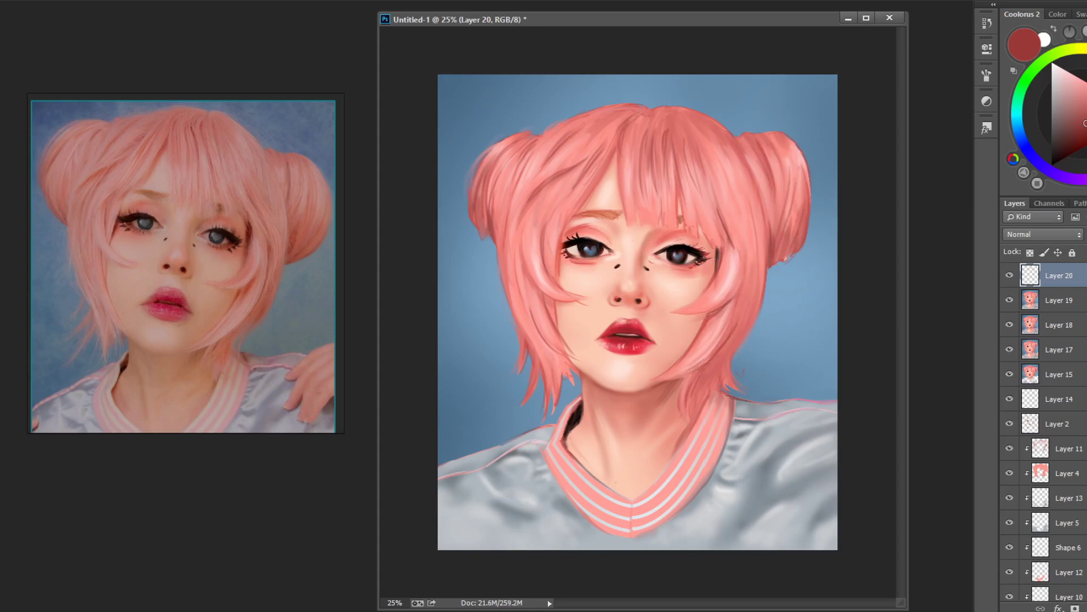
mouse_move(525, 276)
left_mouse_down()
mouse_move(542, 212)
mouse_move(530, 229)
left_mouse_up()
left_click_drag(639, 169, 637, 203)
Deepen the hair shadows in a deeper red across the upper hair, both buns and face sides.
left_click(1076, 137)
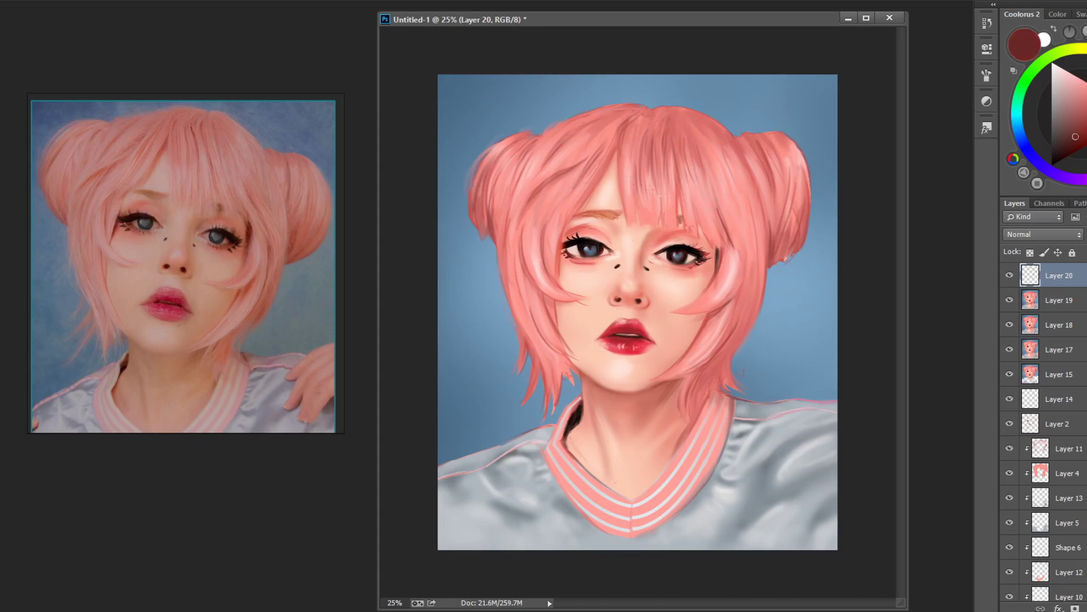
mouse_move(615, 152)
left_mouse_down()
mouse_move(586, 201)
mouse_move(598, 181)
left_mouse_up()
left_click_drag(564, 232, 557, 272)
mouse_move(653, 135)
left_mouse_down()
mouse_move(652, 180)
mouse_move(674, 198)
left_mouse_up()
mouse_move(725, 250)
left_mouse_down()
mouse_move(713, 281)
mouse_move(718, 359)
left_mouse_up()
left_click_drag(771, 218, 768, 256)
left_click_drag(800, 188, 784, 256)
left_click_drag(774, 142, 761, 201)
left_click_drag(801, 191, 795, 241)
left_click_drag(500, 160, 482, 204)
left_click_drag(528, 146, 514, 159)
left_click_drag(503, 210, 497, 240)
mouse_move(566, 171)
left_mouse_down()
mouse_move(537, 196)
mouse_move(545, 232)
left_mouse_up()
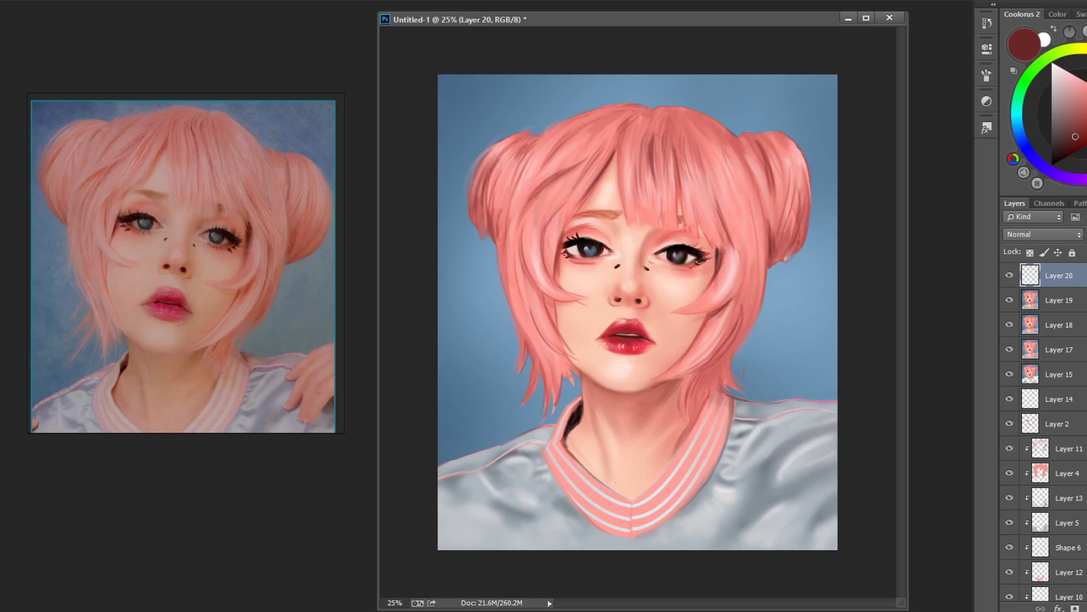
Paint a light pink strand on the bangs and add another empty layer for highlights.
left_click(651, 162, "alt")
mouse_move(604, 133)
left_mouse_down()
mouse_move(590, 181)
mouse_move(618, 201)
mouse_move(631, 190)
left_mouse_up()
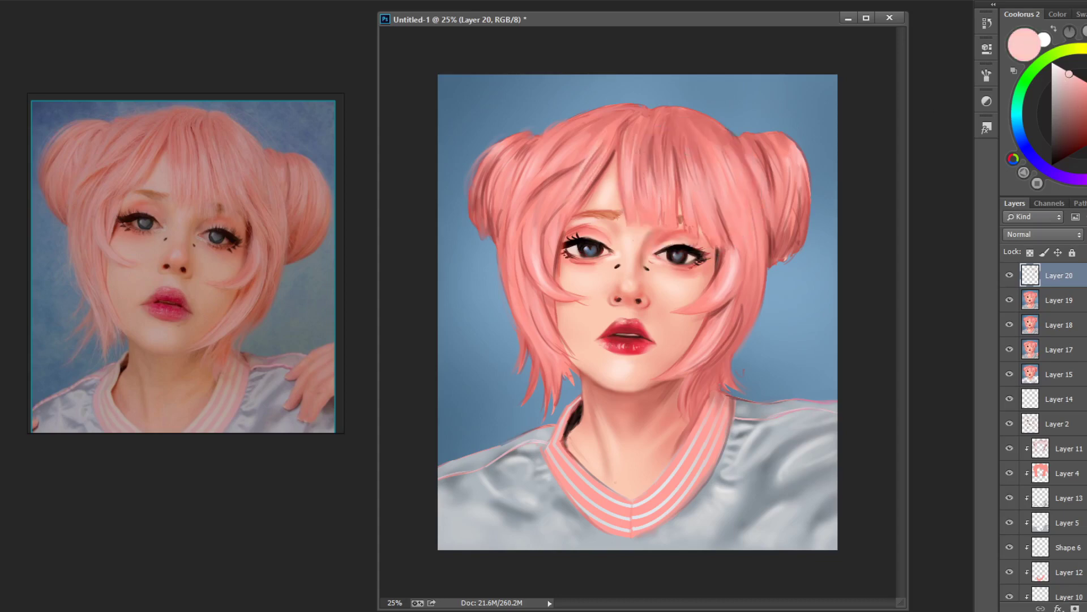
key("ctrl+shift+alt+n")
Paint light pink strands on the bangs, right bun outline, left bun and left hair.
mouse_move(662, 139)
left_mouse_down()
mouse_move(660, 221)
mouse_move(655, 187)
left_mouse_up()
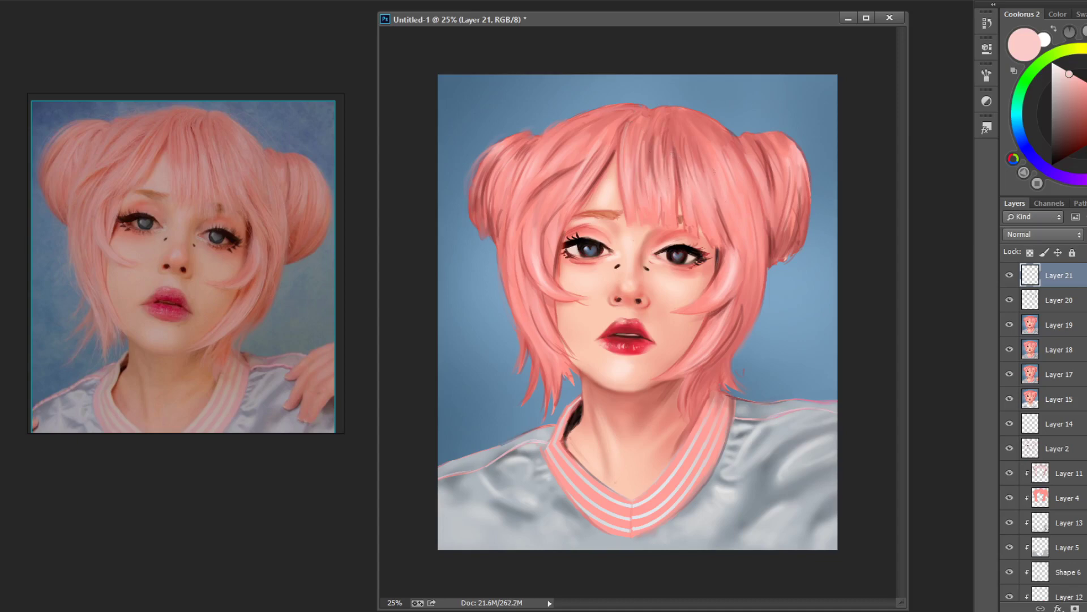
mouse_move(742, 167)
left_mouse_down()
mouse_move(718, 122)
mouse_move(607, 102)
left_mouse_up()
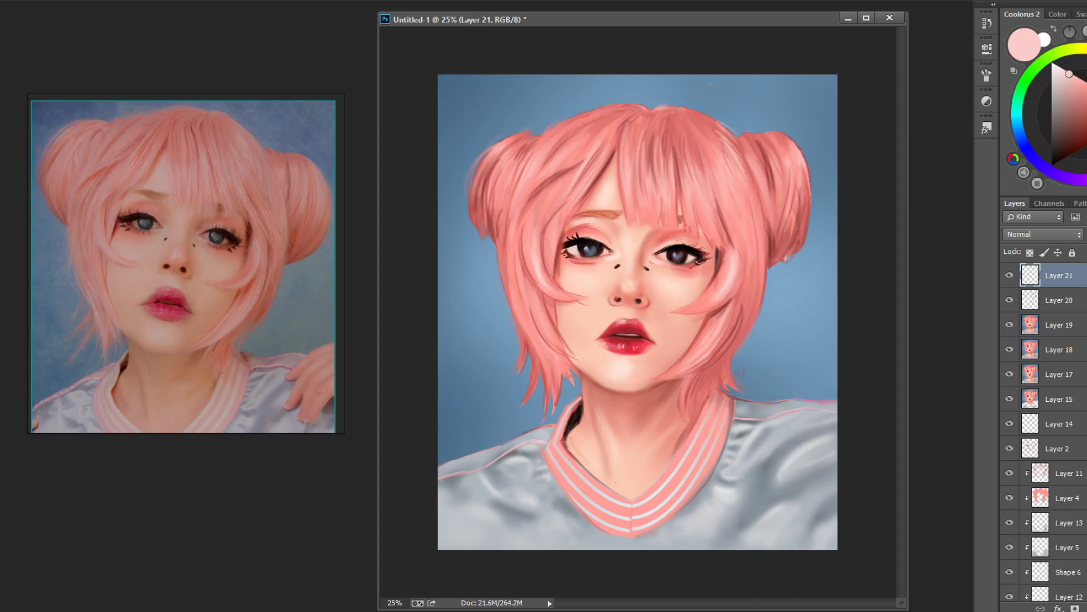
left_click_drag(532, 130, 504, 195)
mouse_move(572, 166)
left_mouse_down()
mouse_move(529, 185)
mouse_move(544, 167)
left_mouse_up()
mouse_move(526, 212)
left_mouse_down()
mouse_move(552, 181)
mouse_move(500, 291)
mouse_move(497, 328)
mouse_move(531, 380)
left_mouse_up()
Highlight the lower-left hair strands in saturated salmon pink.
left_click(668, 170, "alt")
left_click_drag(536, 359, 557, 423)
left_click_drag(575, 376, 567, 399)
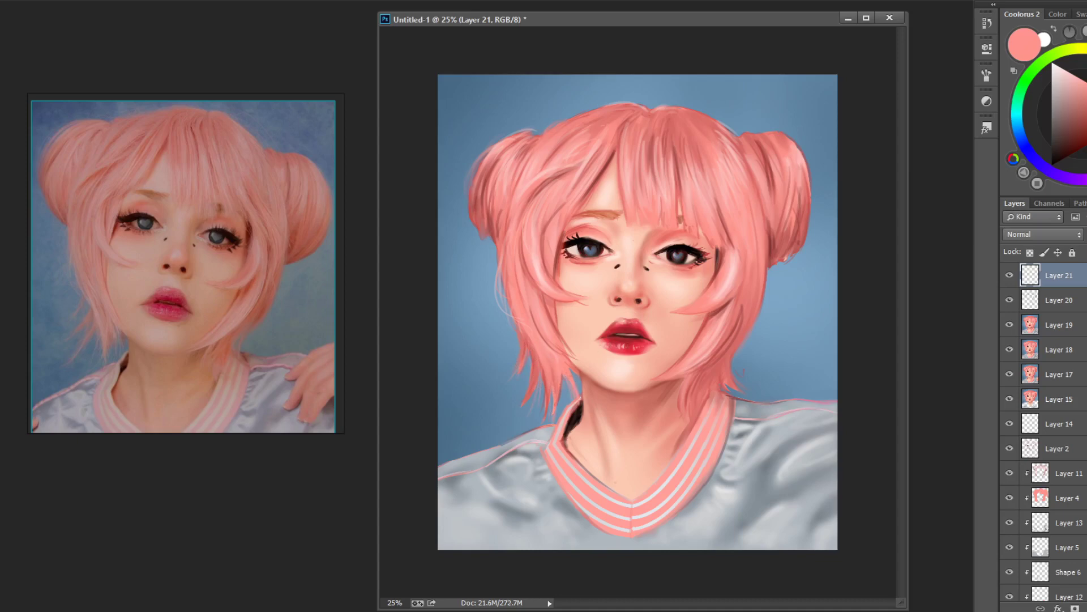
left_click(540, 371, "alt")
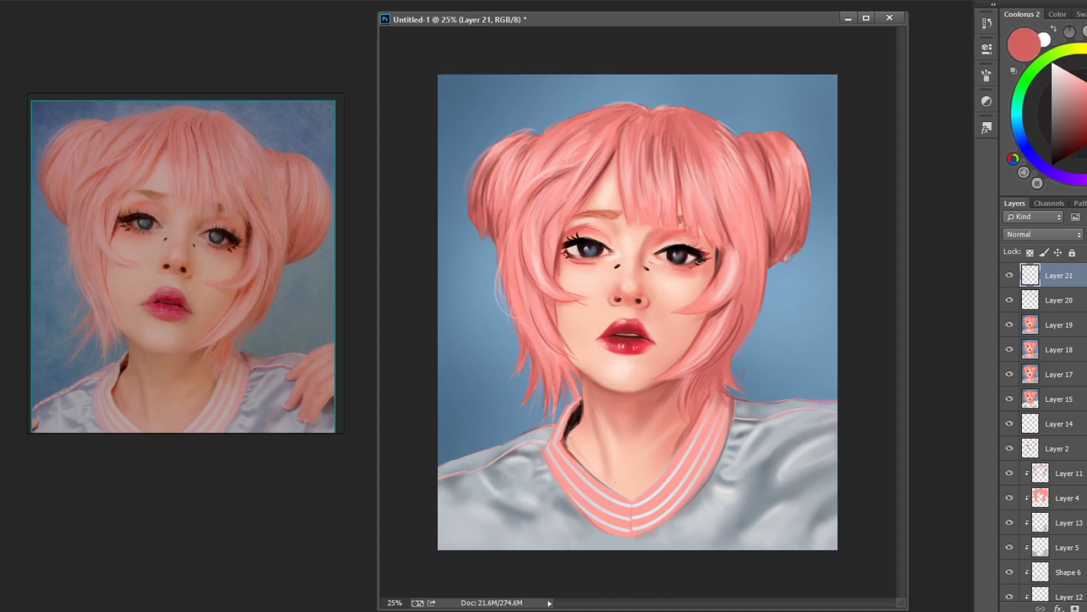
left_click(712, 407, "alt")
Add lighter pink highlight strands down the right hair and the lock beside the chin.
left_click(1072, 74)
left_click_drag(708, 150, 702, 198)
left_click_drag(761, 142, 758, 201)
mouse_move(787, 138)
left_mouse_down()
mouse_move(782, 190)
mouse_move(799, 225)
left_mouse_up()
left_click_drag(753, 235, 750, 285)
left_click_drag(756, 212, 762, 289)
left_click_drag(736, 255, 747, 328)
left_click_drag(707, 360, 691, 397)
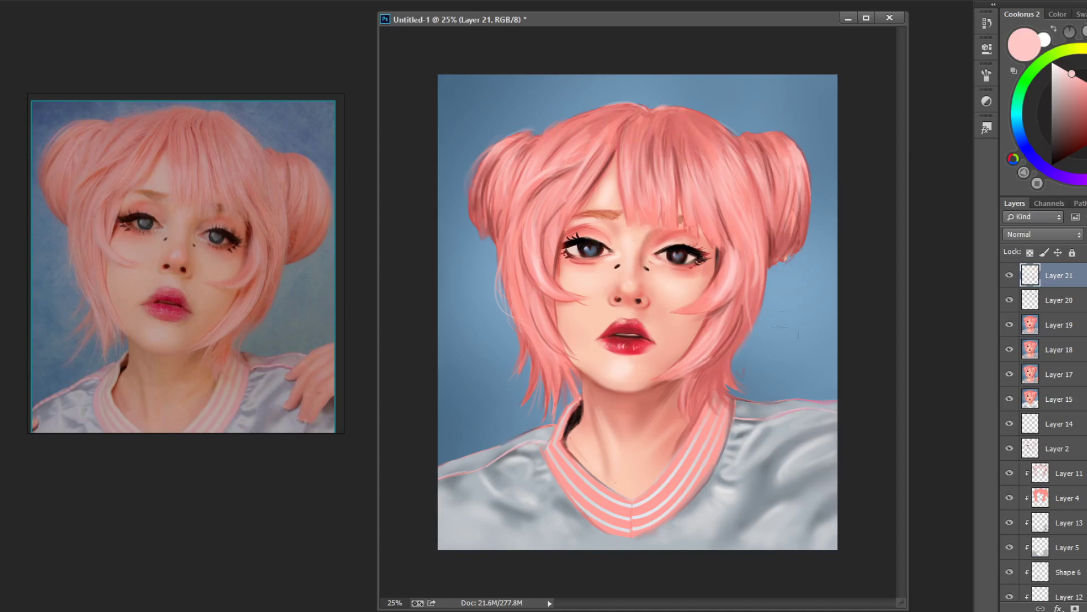
Add faint very light pink highlights on the top-left bun, bangs above the nose and right bun.
left_click(753, 187, "alt")
left_click(569, 163, "alt")
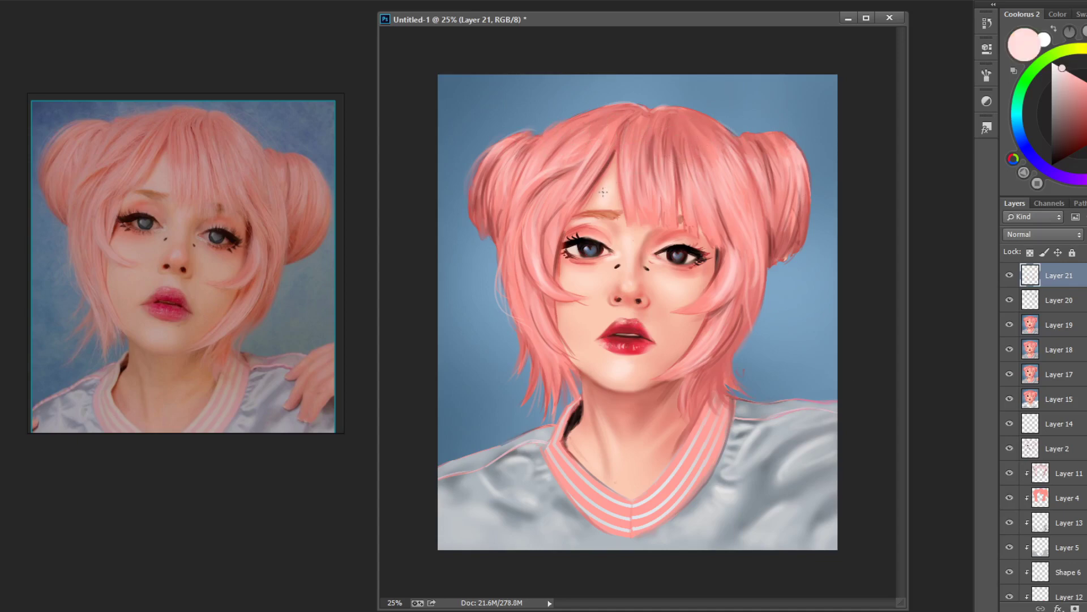
left_click_drag(508, 164, 516, 180)
left_click_drag(642, 171, 644, 198)
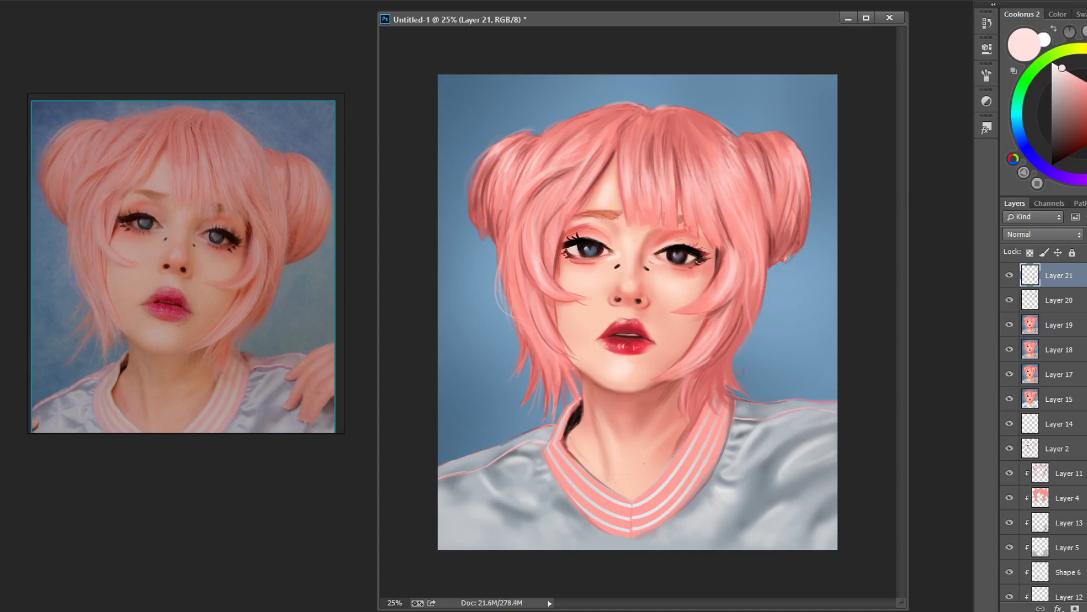
left_click_drag(756, 167, 786, 168)
Stamp a merged copy of all layers and zoom in to frame the face and both buns.
key("ctrl+shift+alt+e")
key("ctrl+plus")
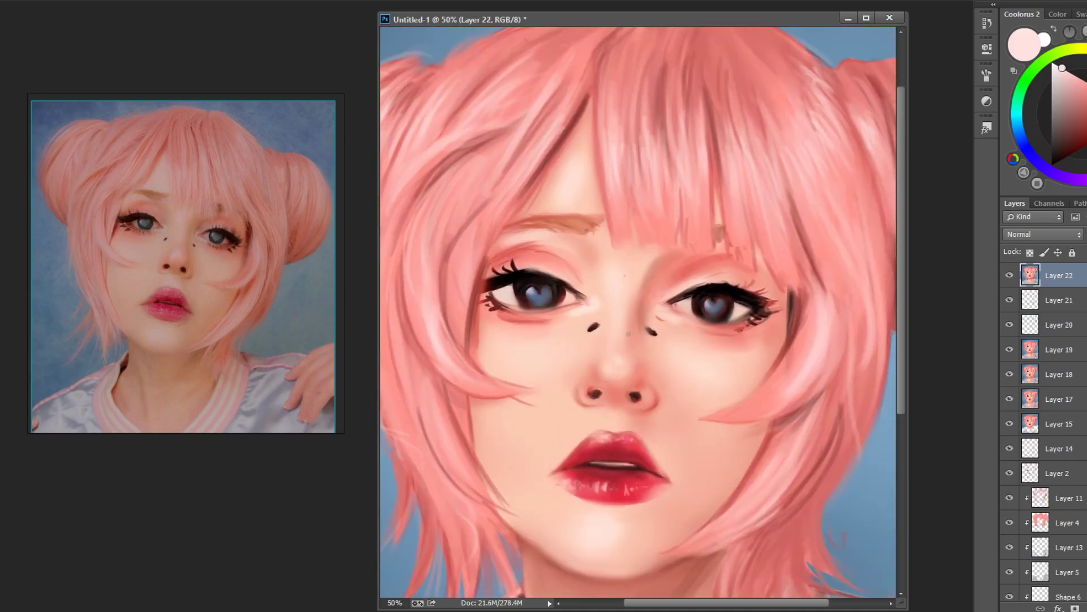
left_click_drag(742, 255, 606, 312)
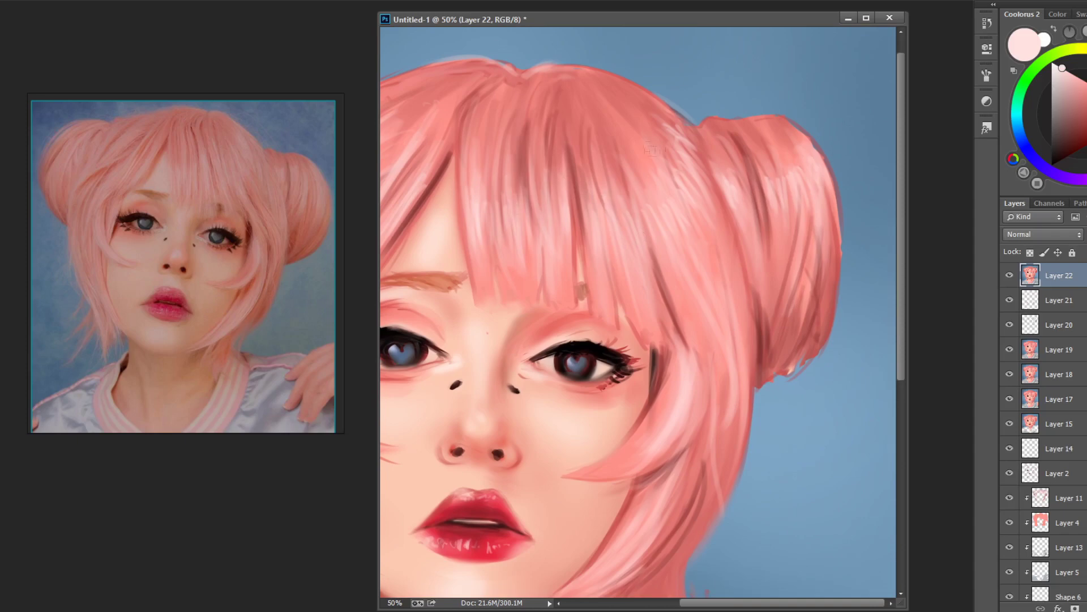
left_click_drag(567, 227, 623, 232)
left_click_drag(510, 226, 566, 232)
mouse_move(397, 204)
left_mouse_down()
mouse_move(512, 215)
mouse_move(400, 161)
left_mouse_up()
left_click_drag(532, 196, 479, 219)
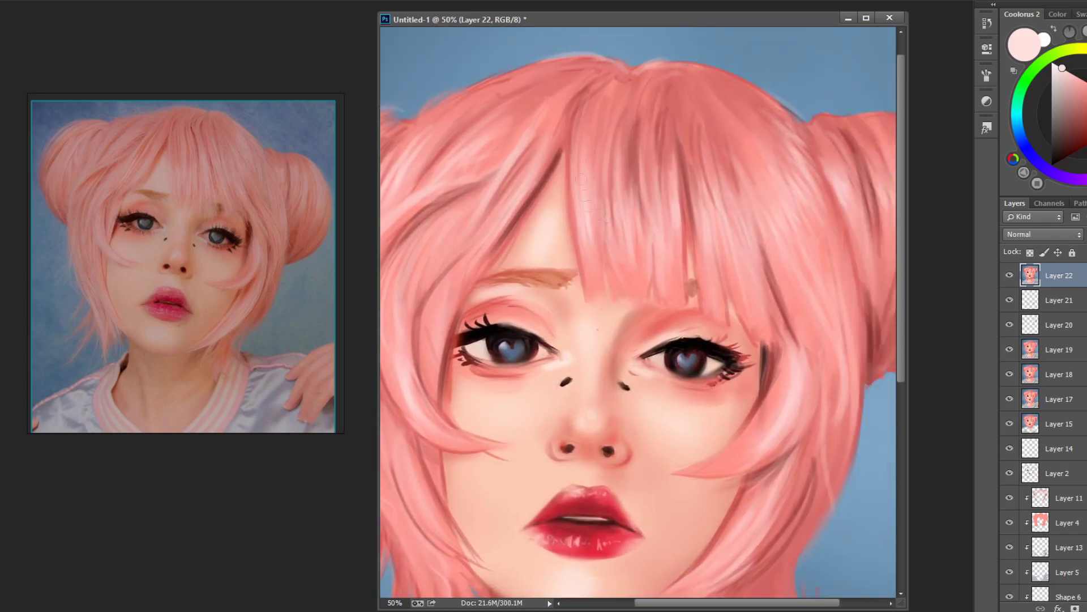
left_click_drag(566, 340, 589, 258)
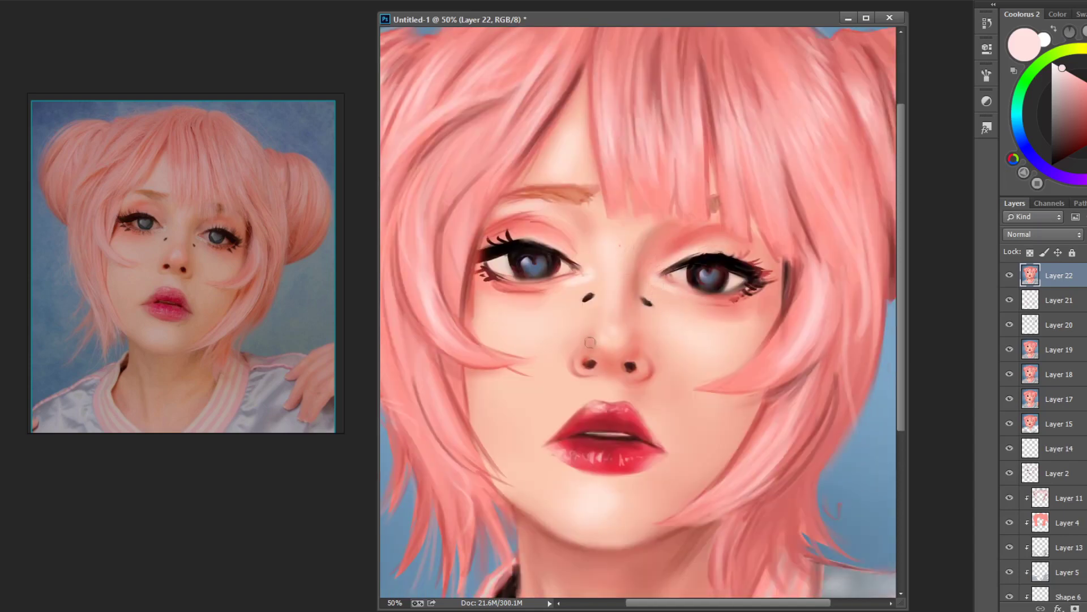
Bolden the left eyeliner, darken the left nostril and add right outer-corner lashes.
mouse_move(478, 259)
left_mouse_down()
mouse_move(499, 248)
mouse_move(560, 272)
left_mouse_up()
left_click_drag(601, 360, 593, 361)
left_click_drag(759, 281, 772, 271)
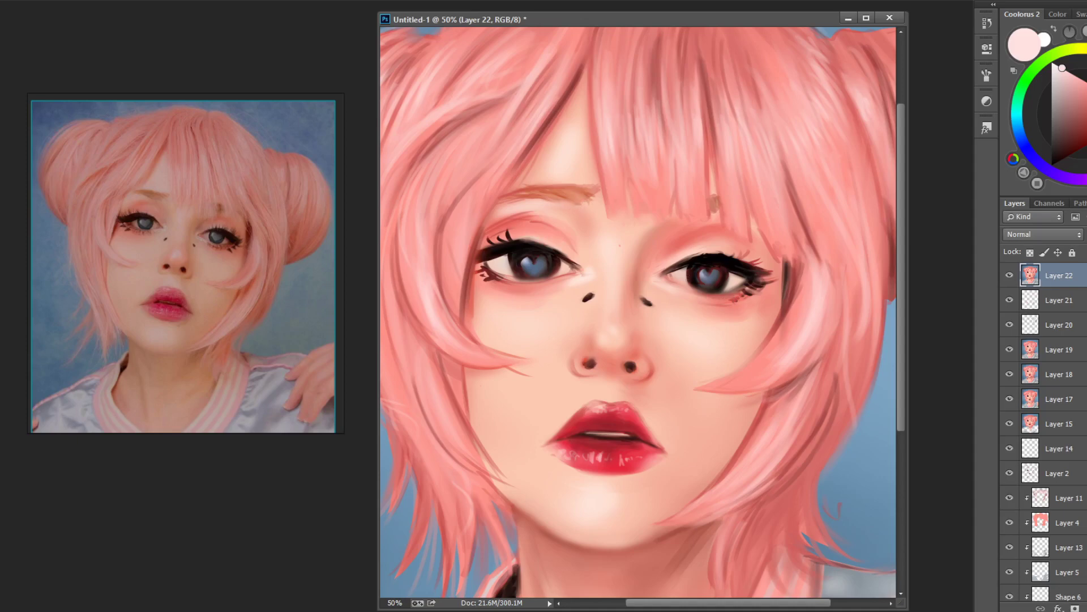
left_click_drag(504, 195, 530, 204)
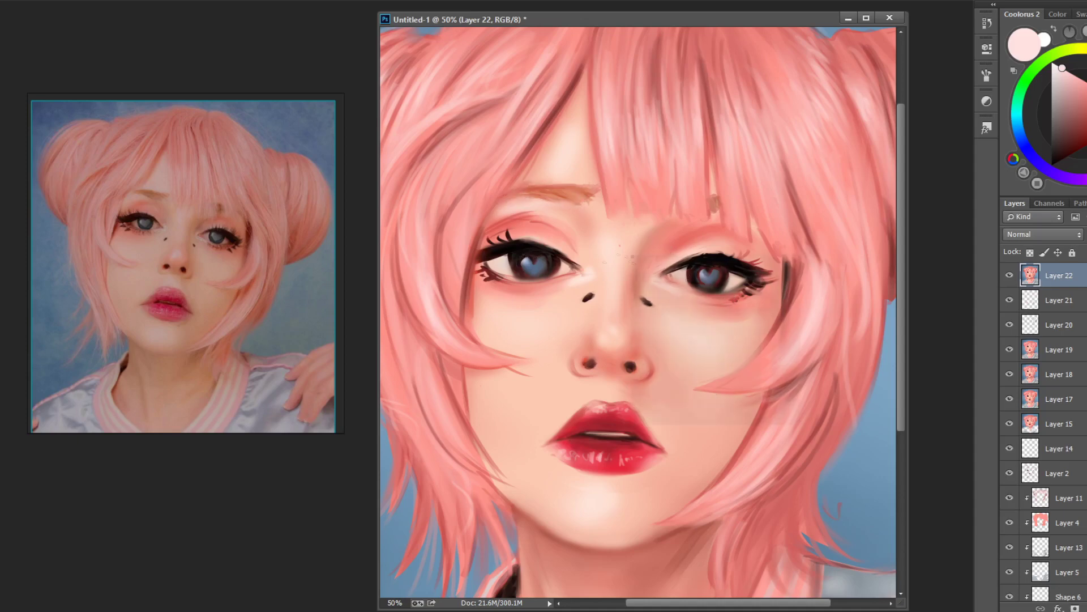
With a small black brush, add lower lashes under the left eye.
right_click(630, 255)
key("d")
right_click(573, 255)
key("Escape")
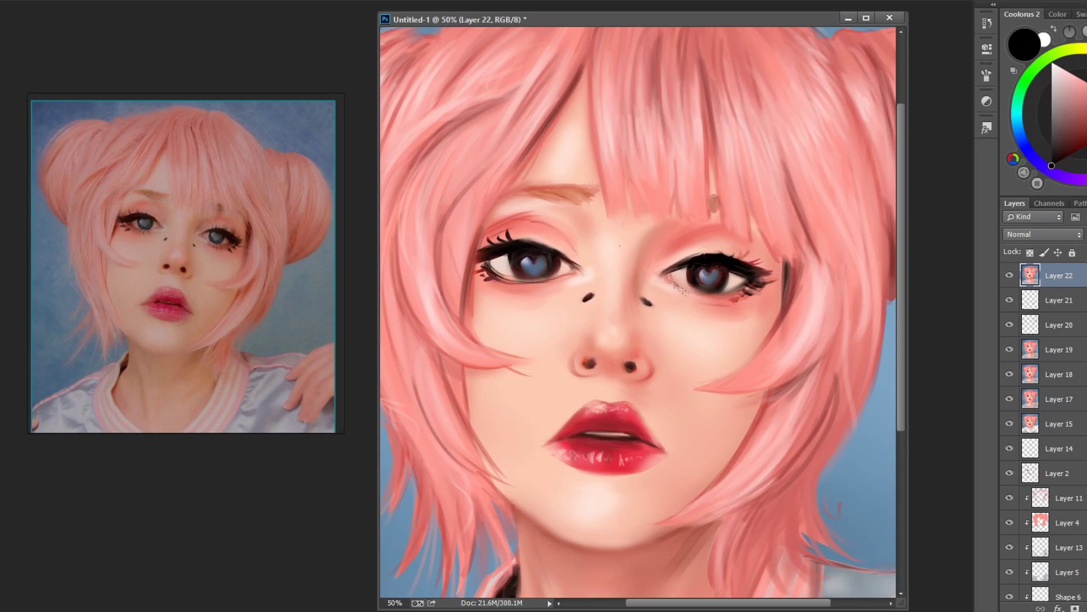
left_click_drag(501, 280, 499, 292)
left_click_drag(513, 282, 513, 291)
left_click_drag(519, 281, 517, 292)
left_click_drag(530, 282, 528, 291)
Thicken the right eye's lashes, draw its lid crease and add lashes on the left upper lid.
mouse_move(758, 278)
left_mouse_down()
mouse_move(780, 274)
mouse_move(776, 262)
left_mouse_up()
mouse_move(745, 264)
left_mouse_down()
mouse_move(765, 258)
mouse_move(740, 257)
left_mouse_up()
left_click_drag(658, 250, 685, 237)
left_click_drag(506, 244, 501, 234)
left_click_drag(489, 250, 479, 241)
left_click(544, 228, "alt")
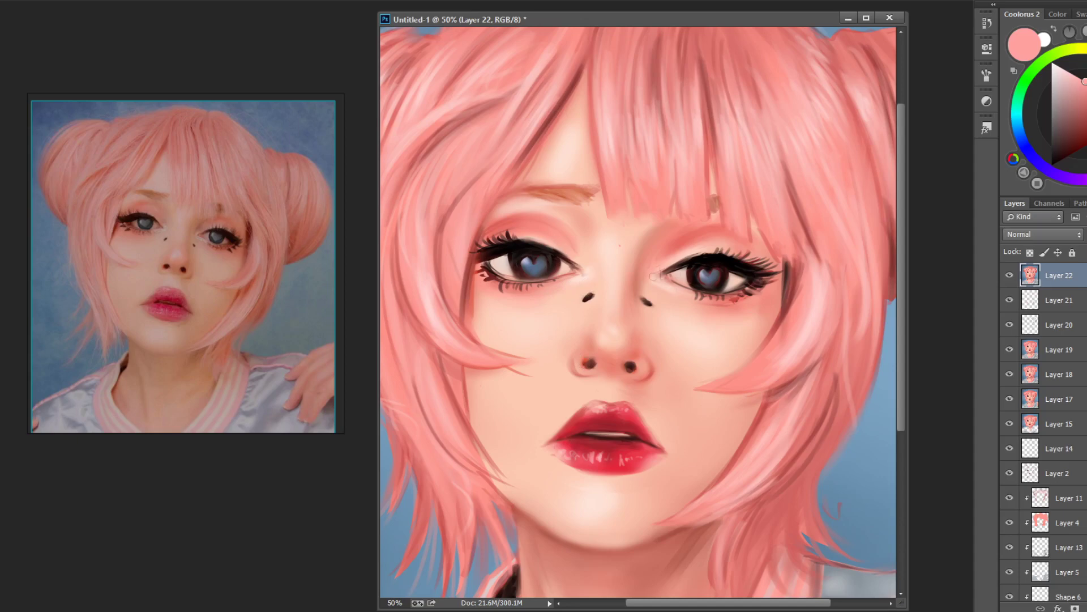
Paint a soft white highlight on the nose tip and add a new Multiply layer.
key("x")
right_click(602, 258)
double_click(610, 336)
left_click_drag(604, 338, 611, 331)
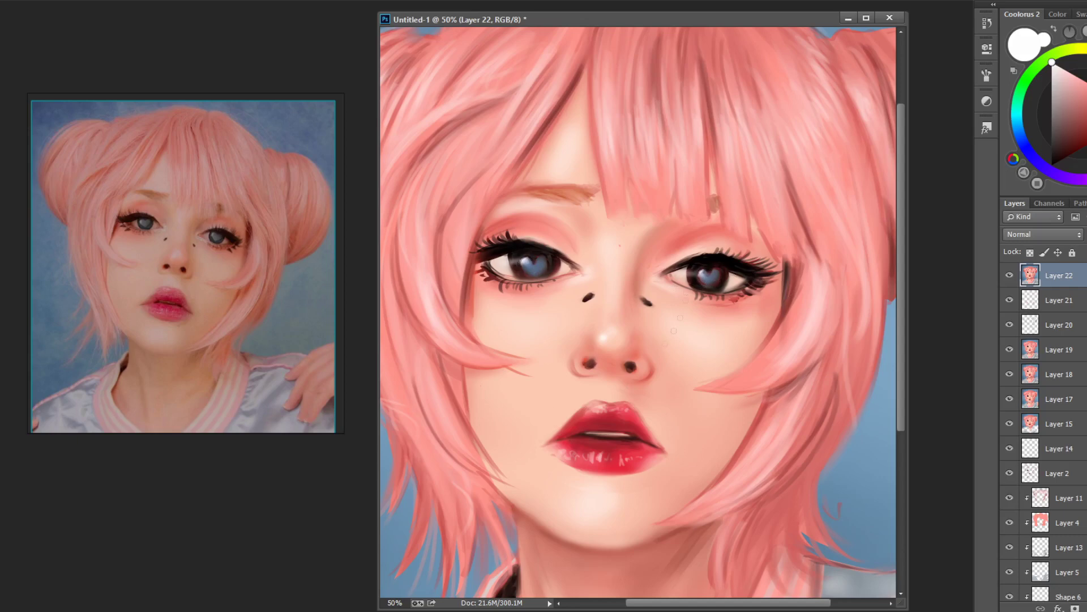
left_click(717, 261, "alt")
left_click(736, 227, "alt")
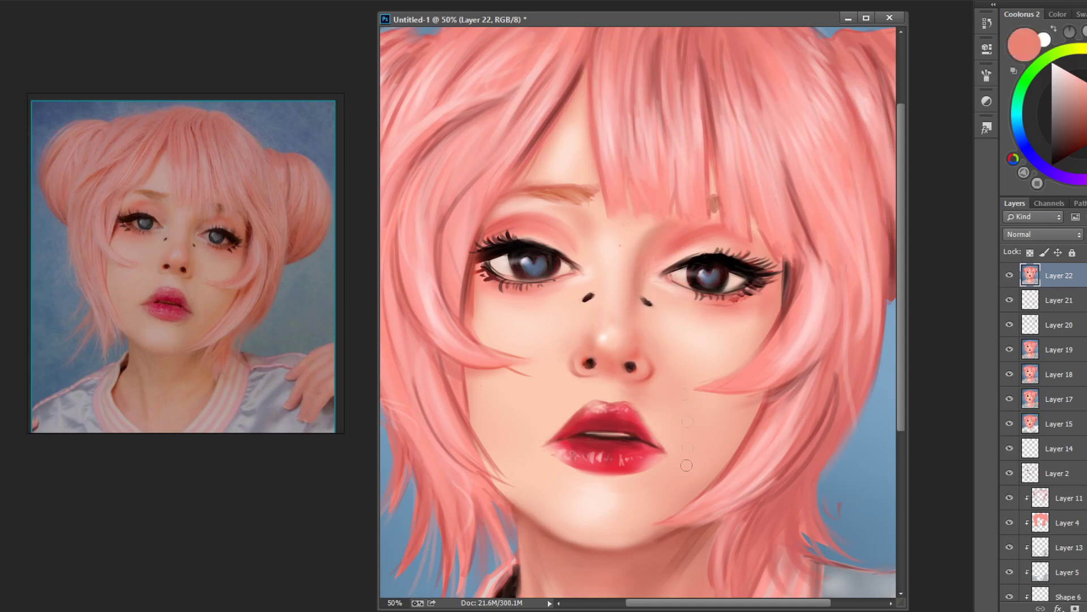
key("ctrl+shift+n")
key("Return")
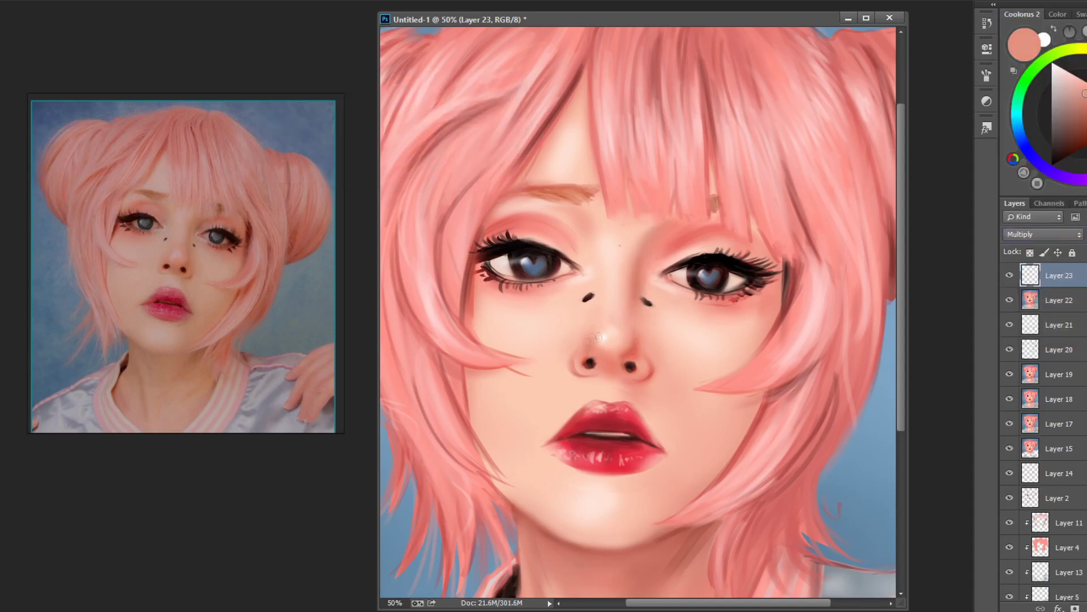
Shade both eyelids in faint salmon pink and add a broad blush on the right cheek.
left_click_drag(664, 248, 675, 243)
left_click_drag(536, 210, 555, 211)
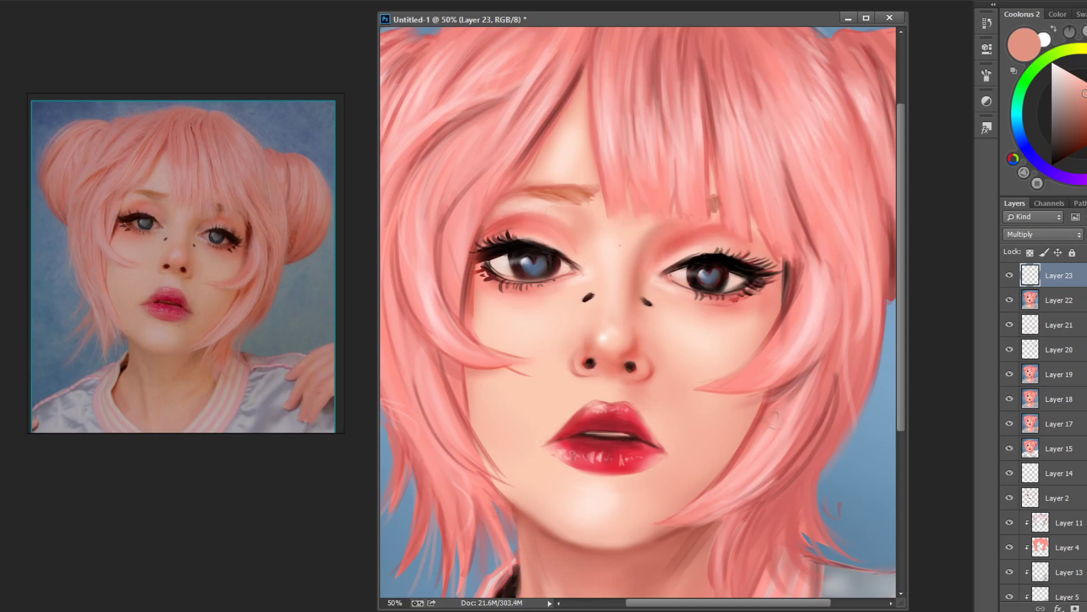
left_click_drag(754, 303, 753, 249)
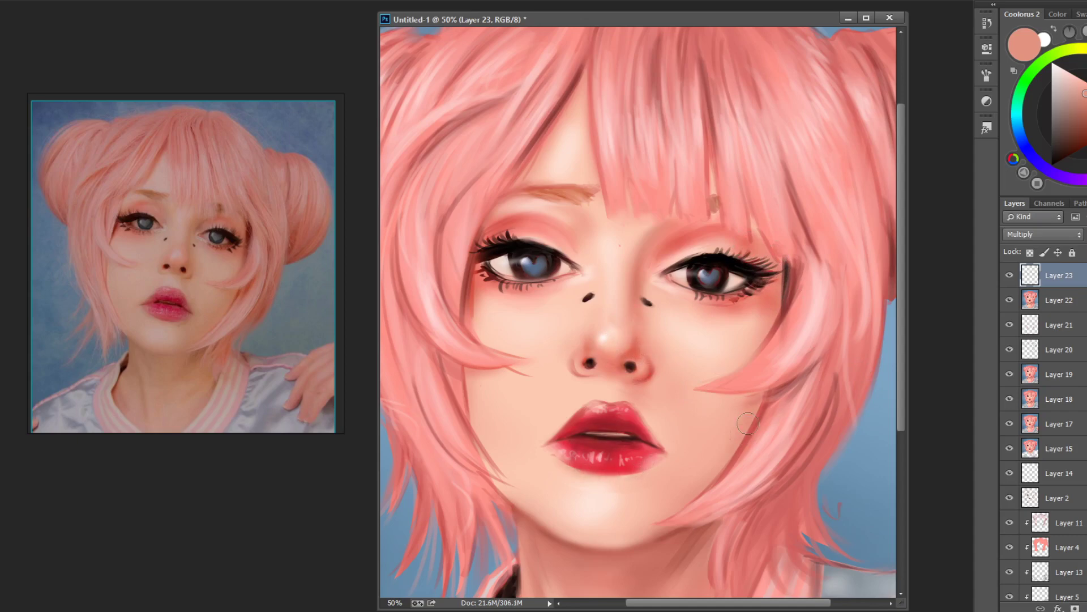
key("ctrl+0")
left_click_drag(697, 318, 682, 283)
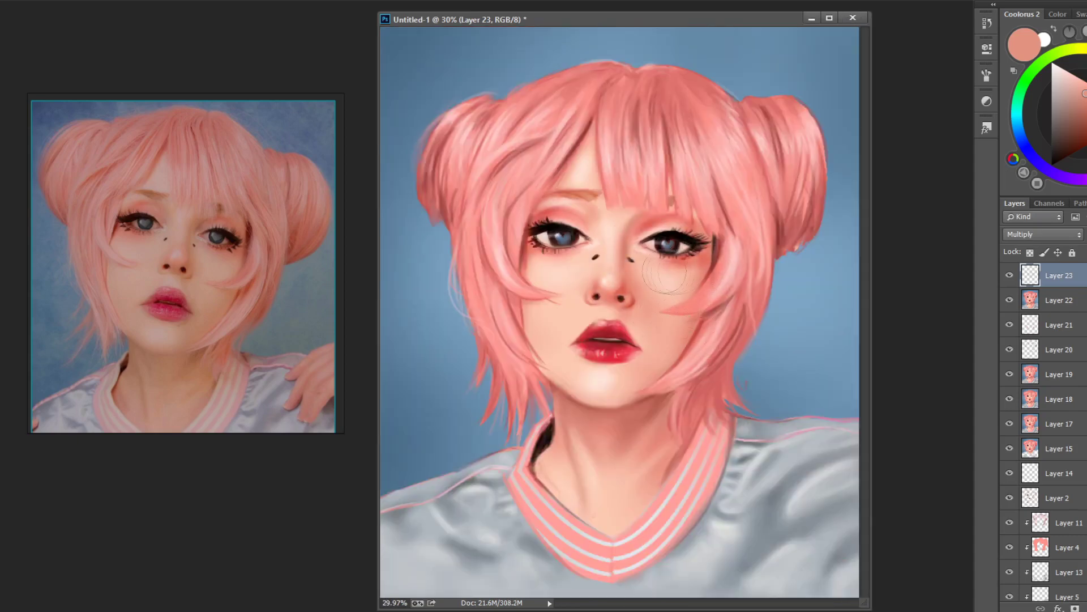
key("]")
key("]")
key("]")
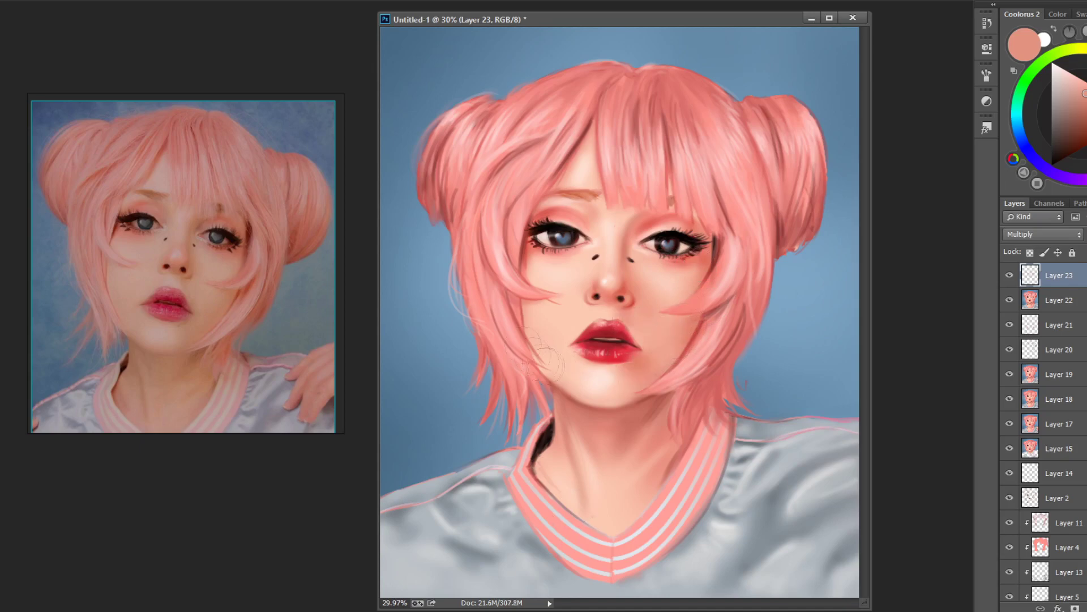
left_click_drag(634, 368, 686, 348)
Stamp a merged copy of the painting and add a new Multiply layer above it.
key("ctrl+alt+shift+e")
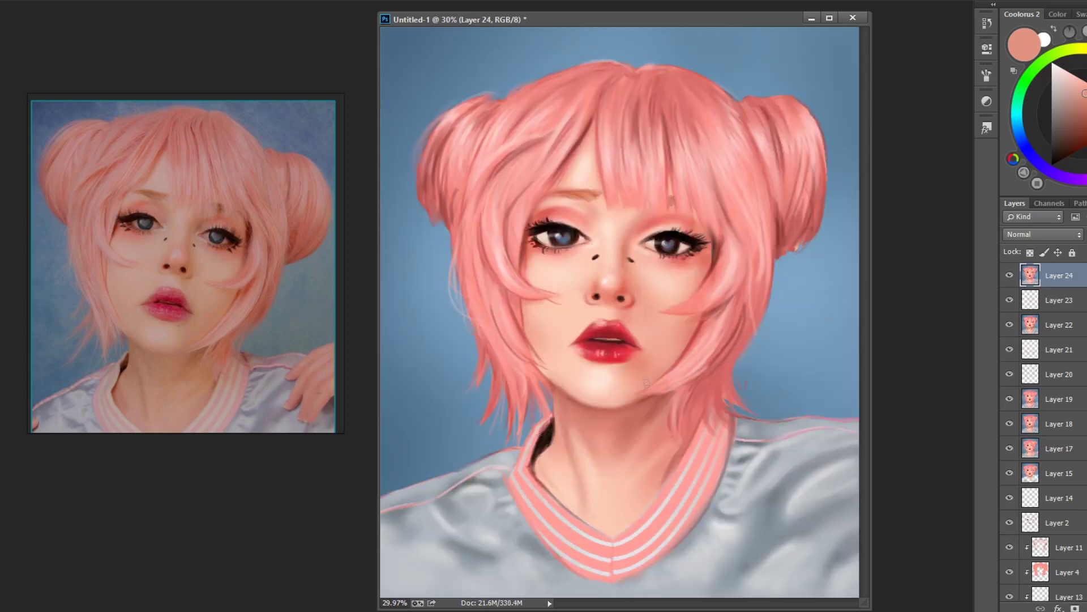
key("ctrl+shift+alt+n")
key("shift+alt+m")
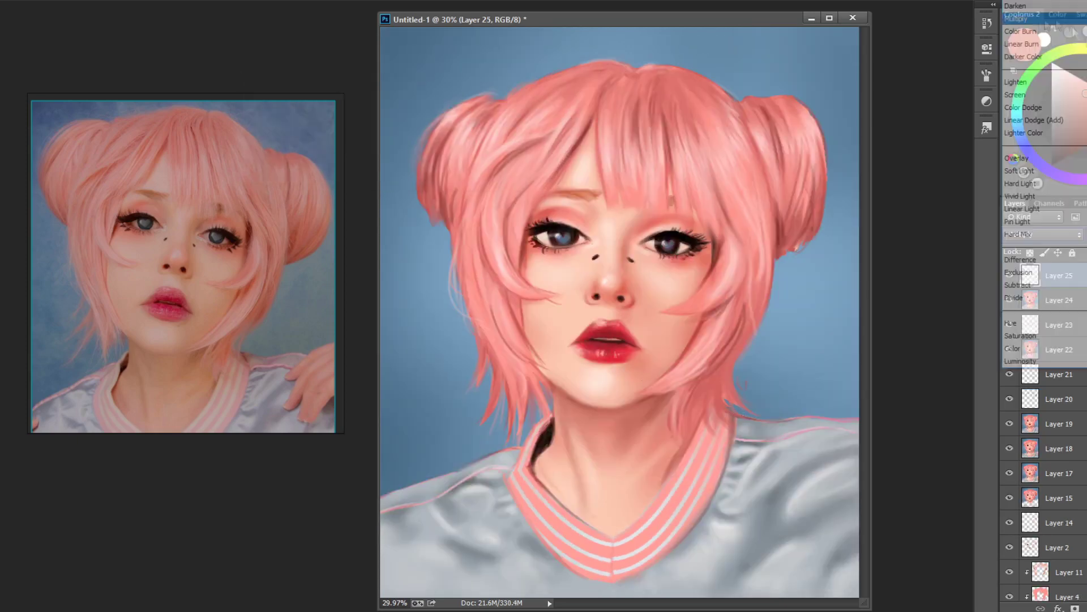
On the new Multiply layer, paint deeper shadows on the neck and the shirt below the hair.
left_click(532, 442, "alt")
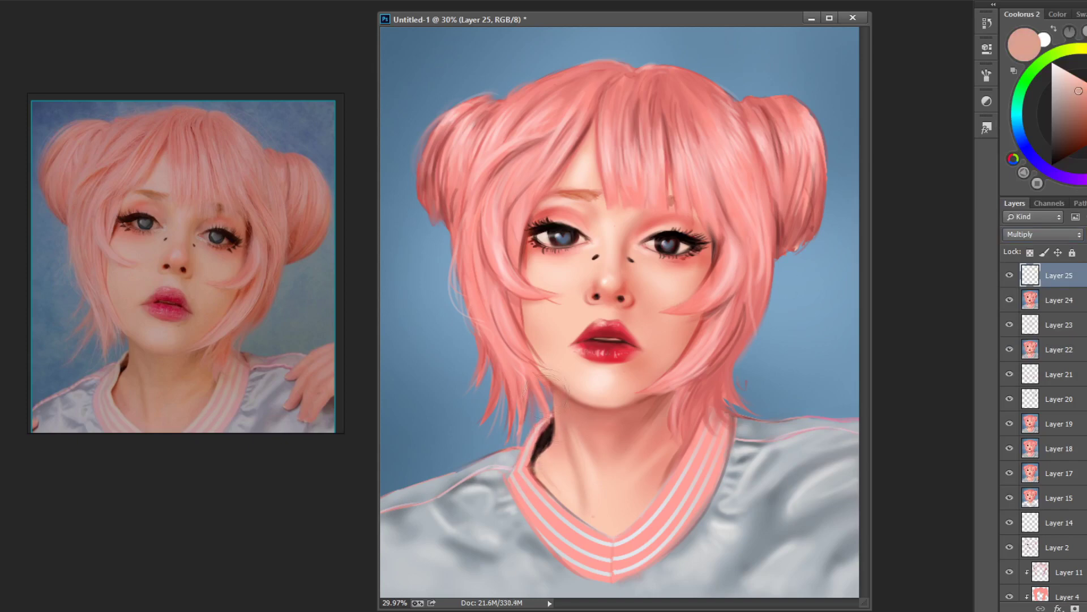
left_click_drag(552, 409, 526, 453)
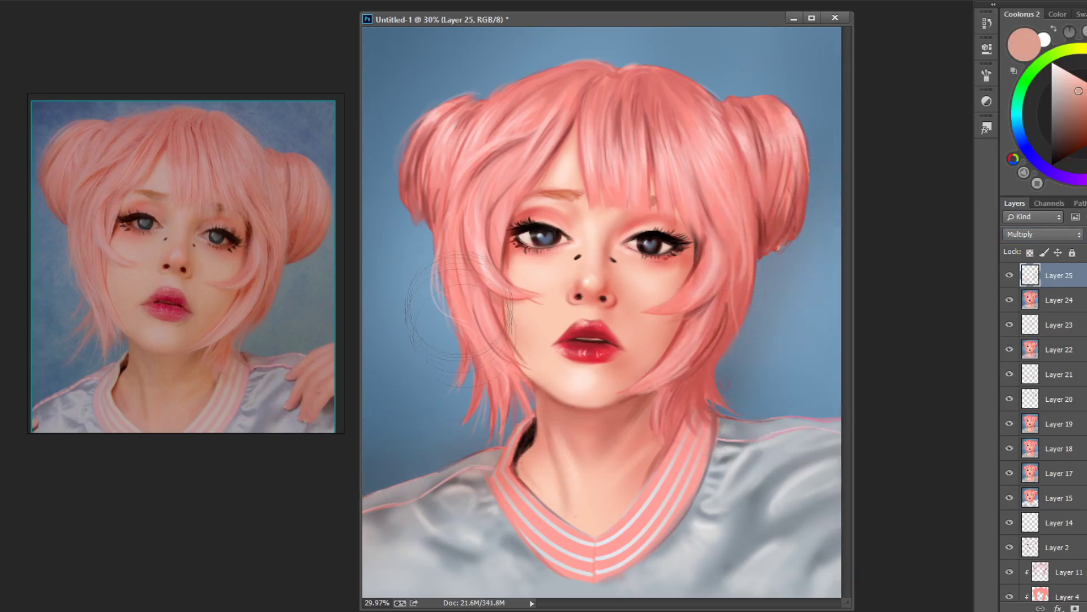
mouse_move(713, 408)
left_mouse_down()
mouse_move(721, 459)
mouse_move(810, 509)
left_mouse_up()
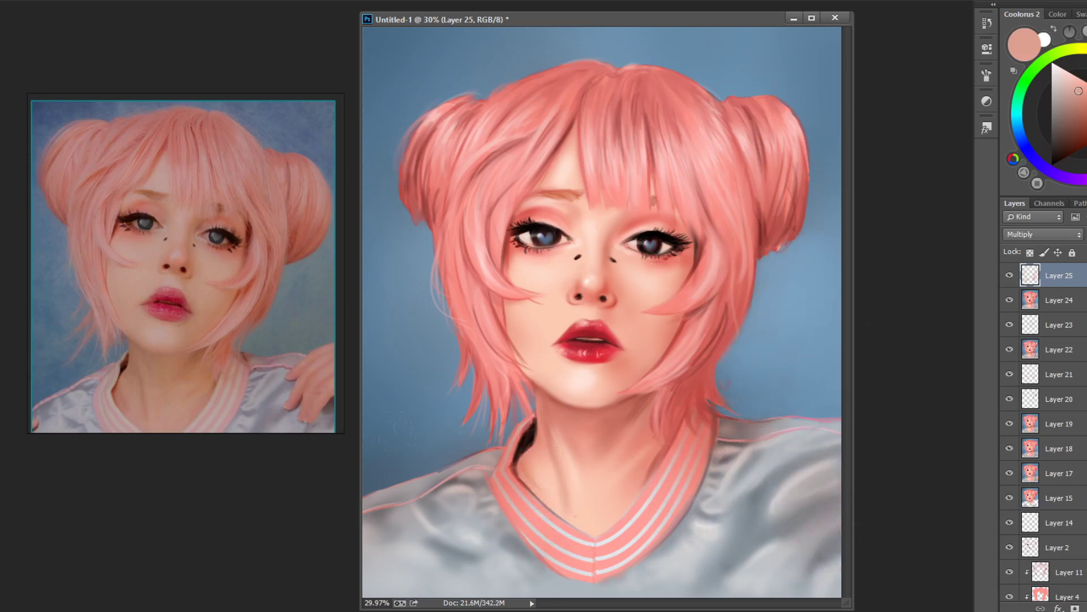
left_click_drag(402, 428, 406, 287)
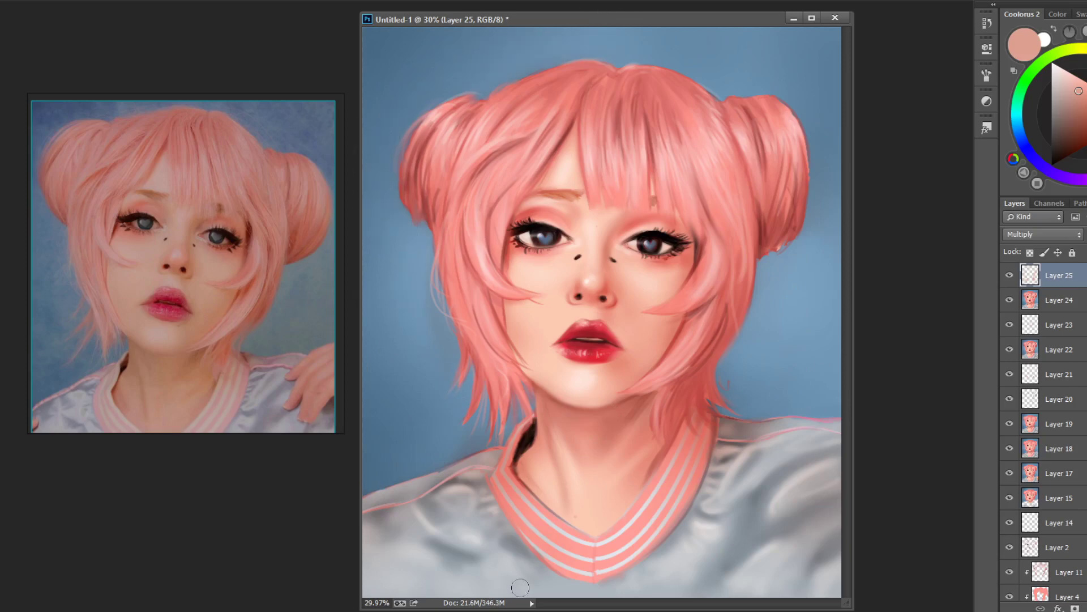
Load the figure outline as a selection, then clear the selection.
scroll(1042, 430, "down", 5)
left_click(1030, 558, "ctrl")
scroll(1042, 431, "up", 5)
key("ctrl+h")
Add a new Color Dodge highlight layer and start brushing saturated blue over the eyes.
left_click(1051, 92)
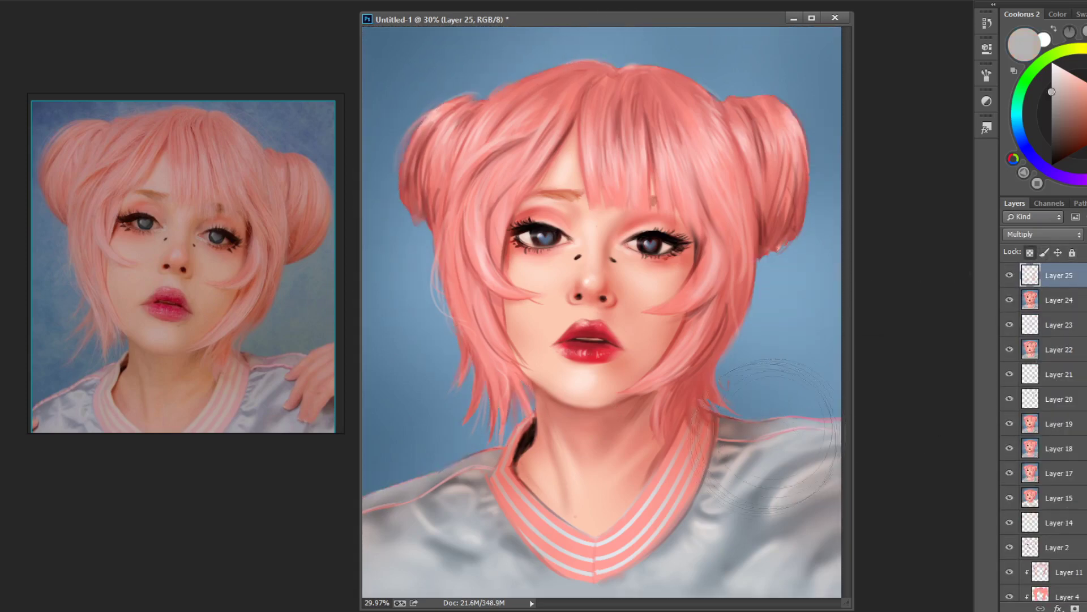
key("ctrl+shift+alt+n")
left_click(1042, 234)
left_click(1028, 105)
left_click(1021, 139)
left_click(1040, 131)
left_click_drag(538, 234, 553, 237)
Finish deepening both eyes in blue, then add salmon glow along the top of the hair.
left_click_drag(643, 240, 657, 245)
mouse_move(1022, 139)
left_mouse_down()
mouse_move(1017, 122)
mouse_move(1084, 113)
left_mouse_up()
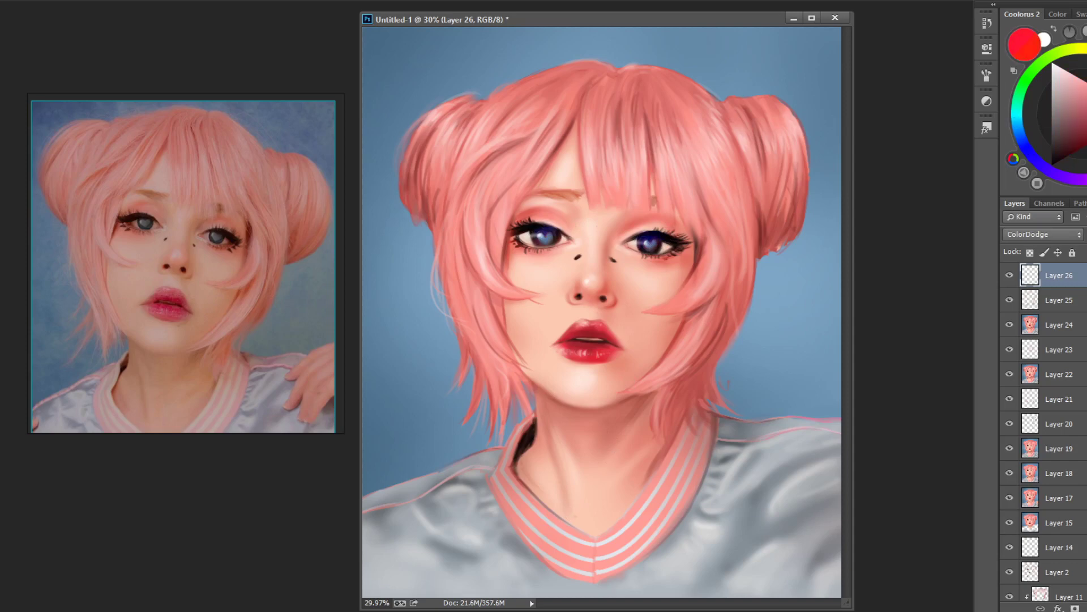
left_click(1085, 105)
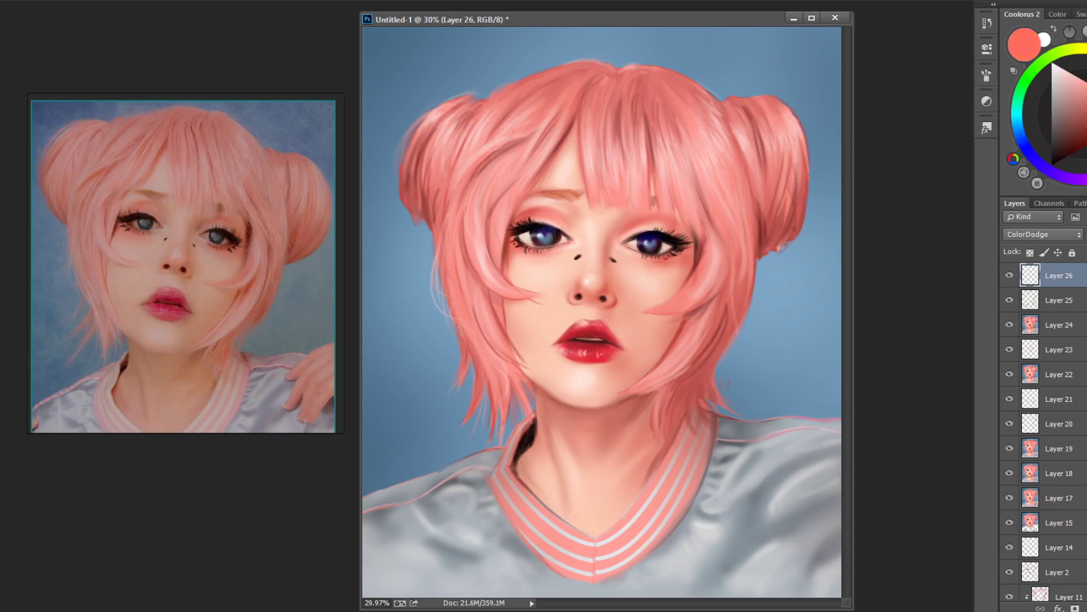
left_click_drag(425, 153, 462, 116)
left_click_drag(436, 176, 623, 139)
left_click_drag(652, 175, 801, 116)
Add salmon highlights to hair strands by the cheeks, the nose bridge, chin and shirt folds, then stamp a merged copy.
left_click_drag(473, 246, 493, 284)
left_click_drag(702, 246, 722, 280)
left_click_drag(705, 264, 748, 299)
left_click_drag(578, 255, 582, 274)
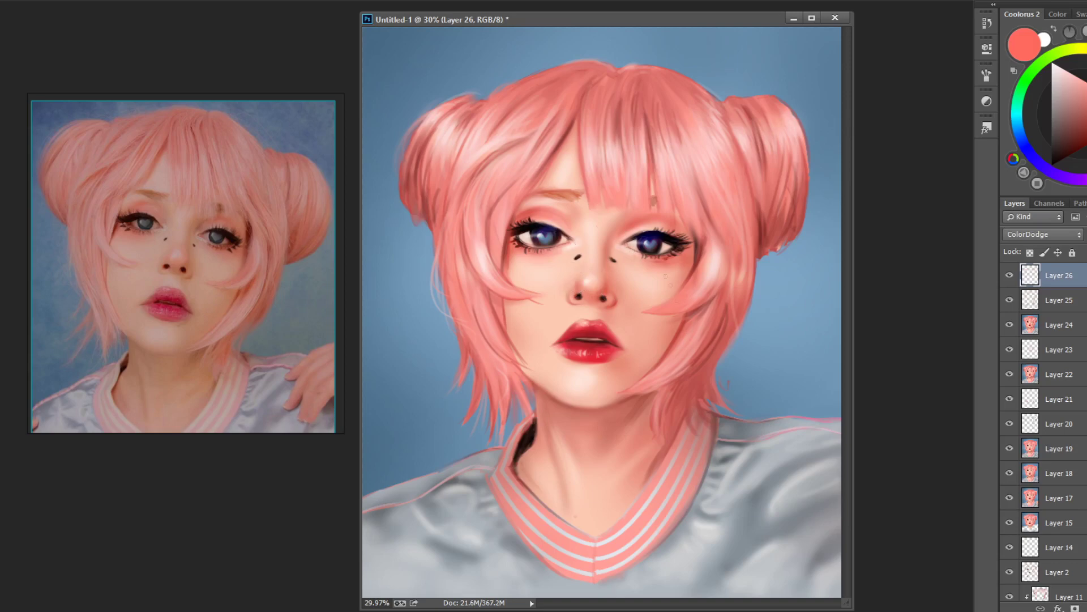
left_click_drag(586, 390, 582, 380)
left_click_drag(507, 543, 436, 515)
left_click_drag(702, 552, 753, 498)
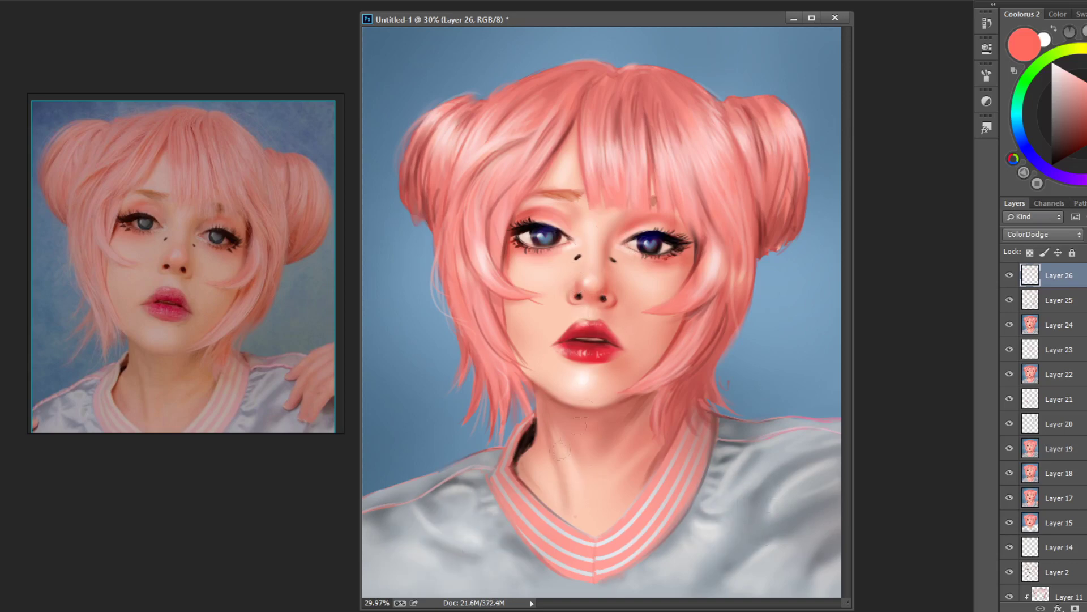
key("ctrl+shift+alt+e")
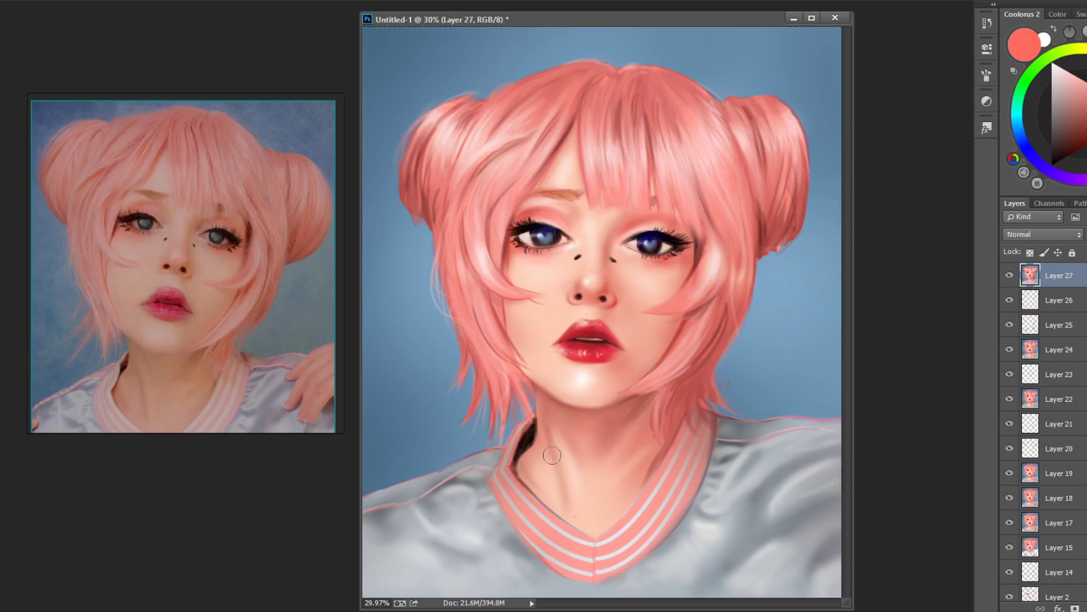
Duplicate the merged layer, back out of a new layer and Levels, then delete the duplicate.
key("ctrl+j")
key("ctrl+shift+n")
left_click(488, 124)
key("ctrl+l")
key("Return")
key("Delete")
Apply Levels with the black input point raised to 24 to deepen the shadows.
key("ctrl+l")
left_click_drag(848, 274, 861, 275)
key("Tab")
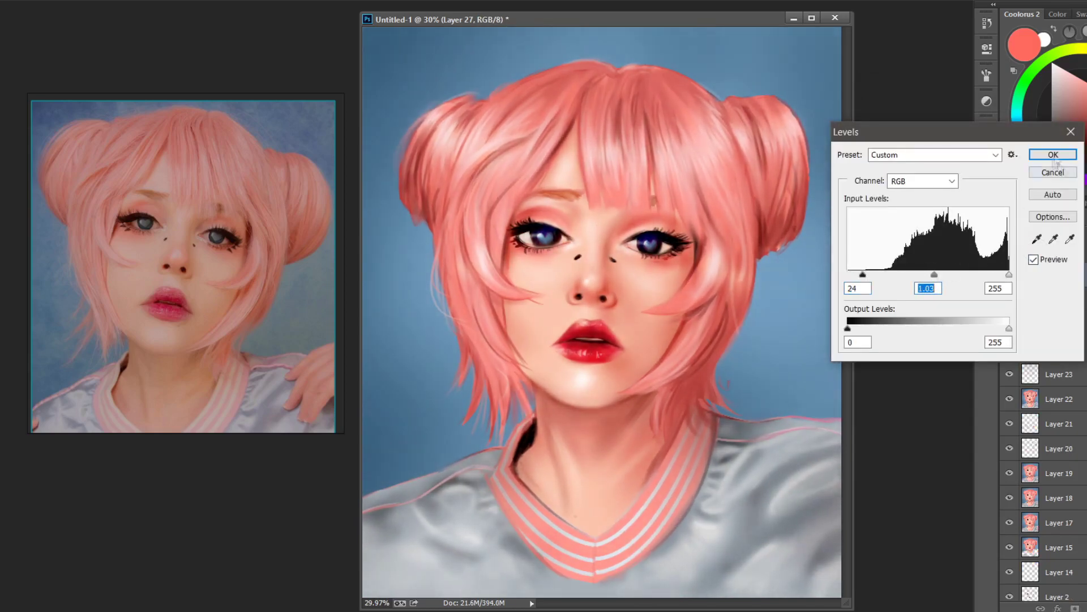
left_click(1070, 152)
Add a new empty layer and pick a brush preset and a pale skin tone for speckles.
key("ctrl+shift+alt+n")
scroll(601, 329, "up", 2)
right_click(698, 247)
left_click(819, 328)
left_click(523, 272, "alt")
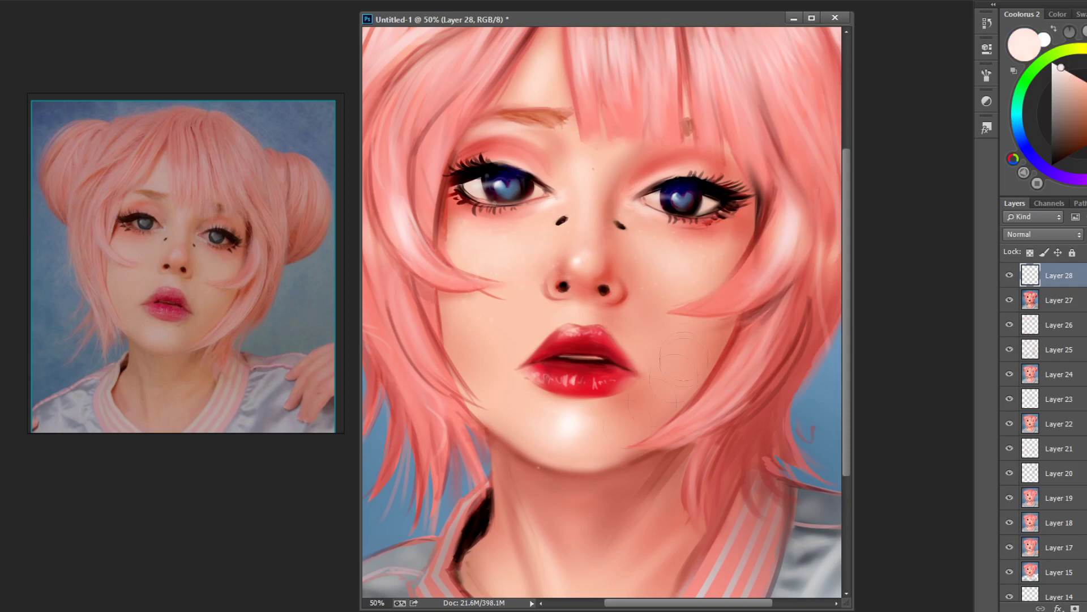
Dab tiny pale pink sparkles onto the lips.
left_click(589, 371, "alt")
scroll(601, 313, "up", 2)
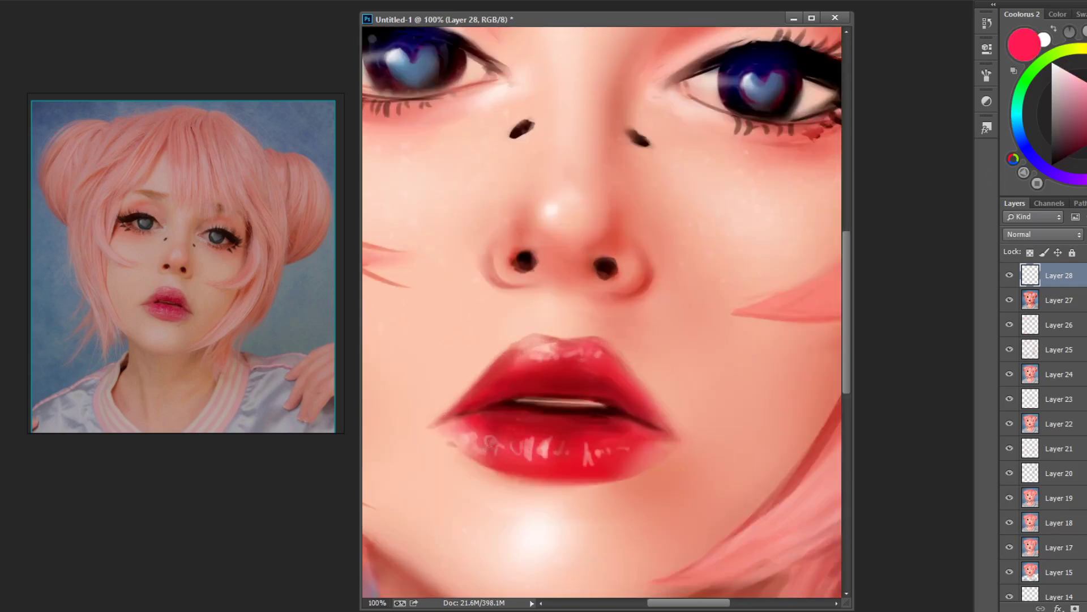
left_click(512, 441, "alt")
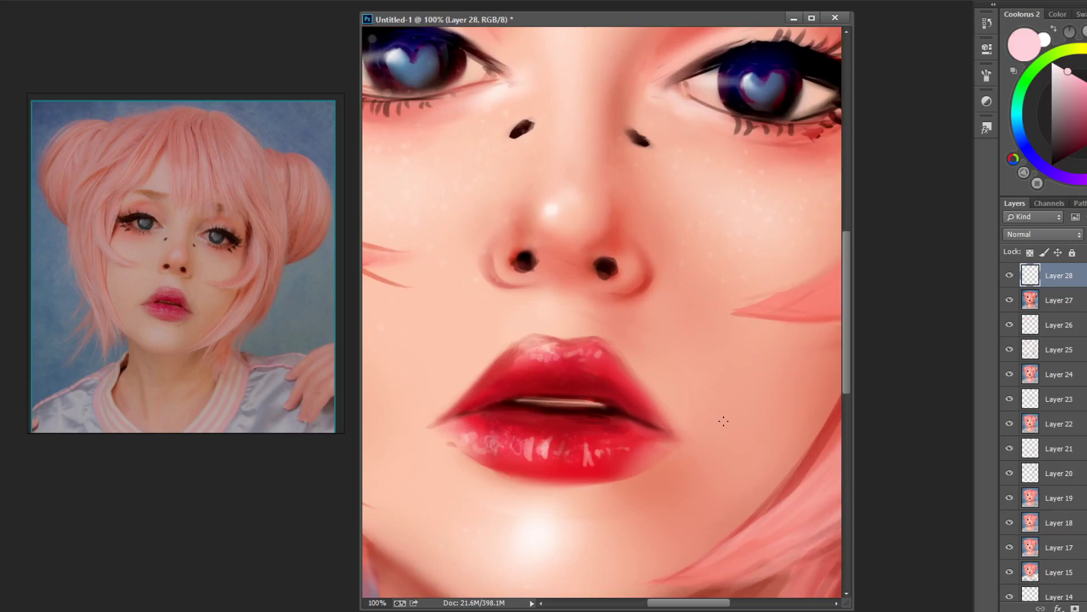
scroll(723, 420, "down", 4)
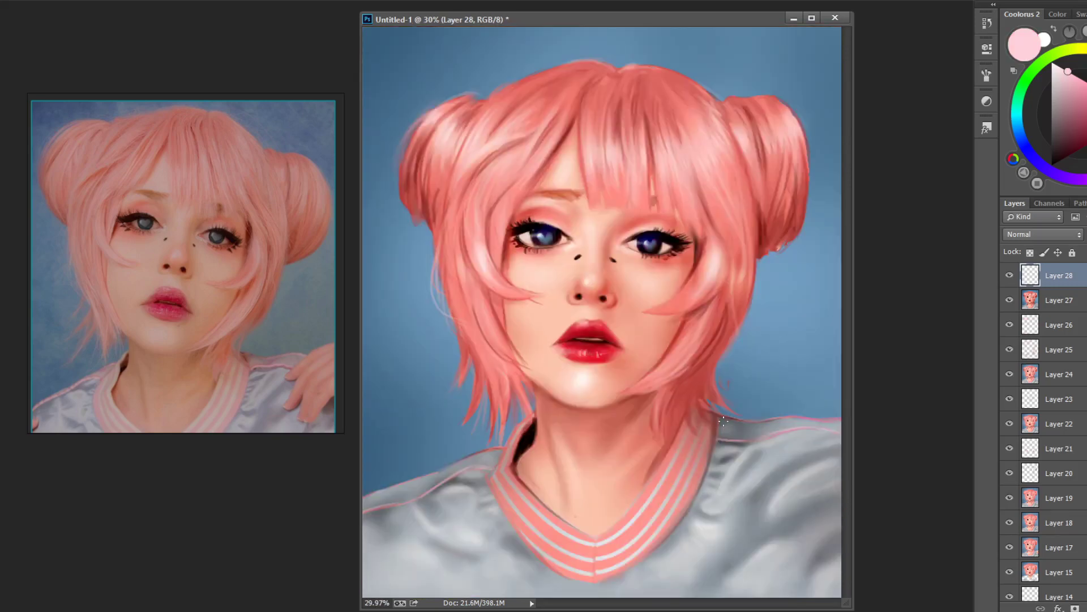
Stamp and duplicate a merged copy, apply a slight Hue/Saturation brightening, and fit the portrait to the window.
key("ctrl+alt+shift+e")
key("ctrl+j")
scroll(724, 420, "down", 2)
key("ctrl+u")
key("Return")
key("ctrl+u")
key("Return")
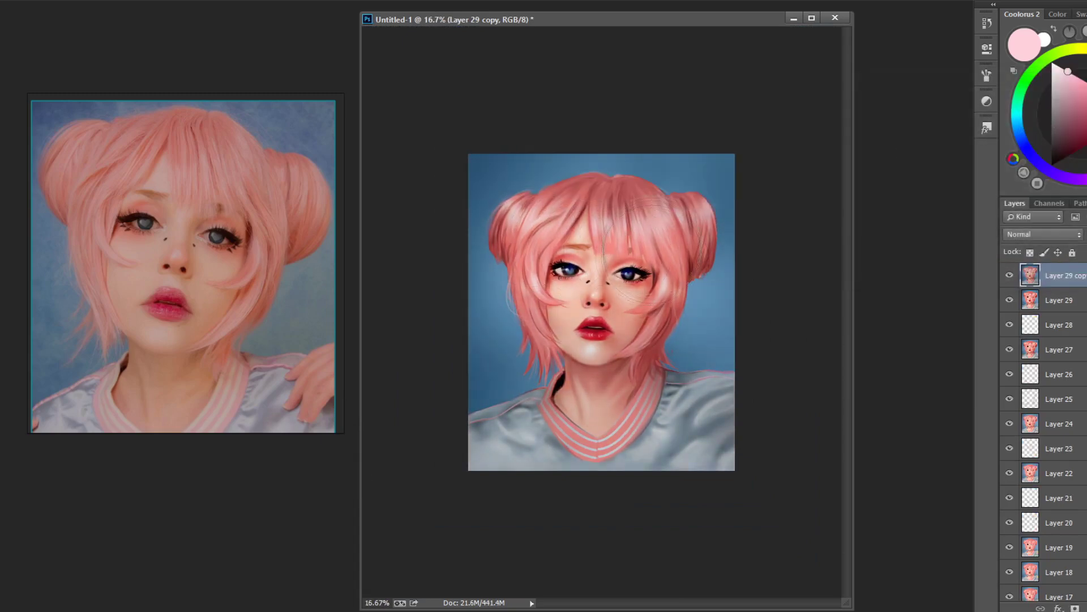
key("ctrl+0")
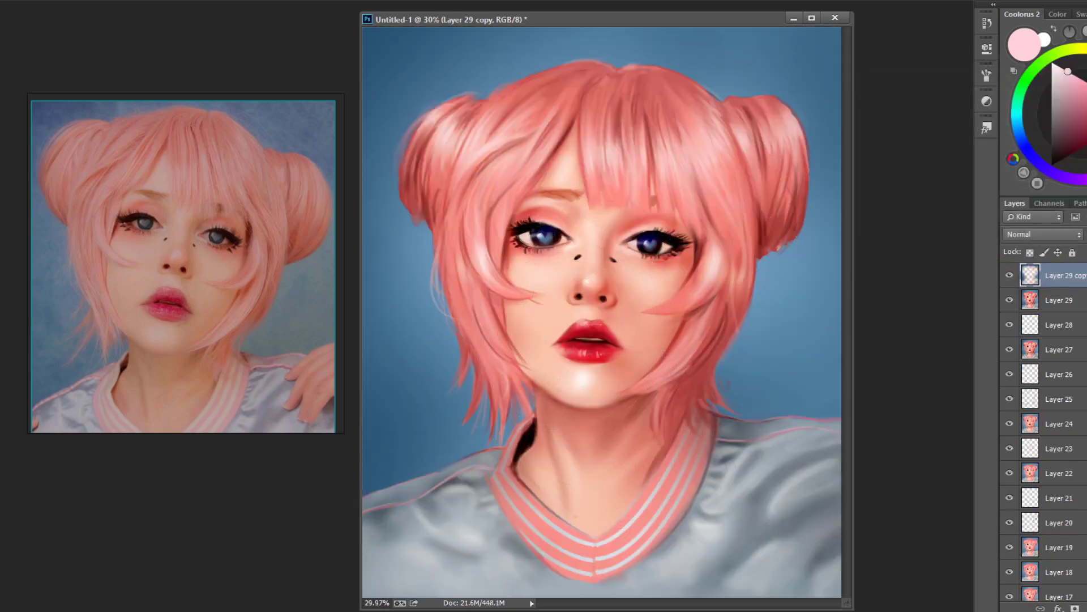